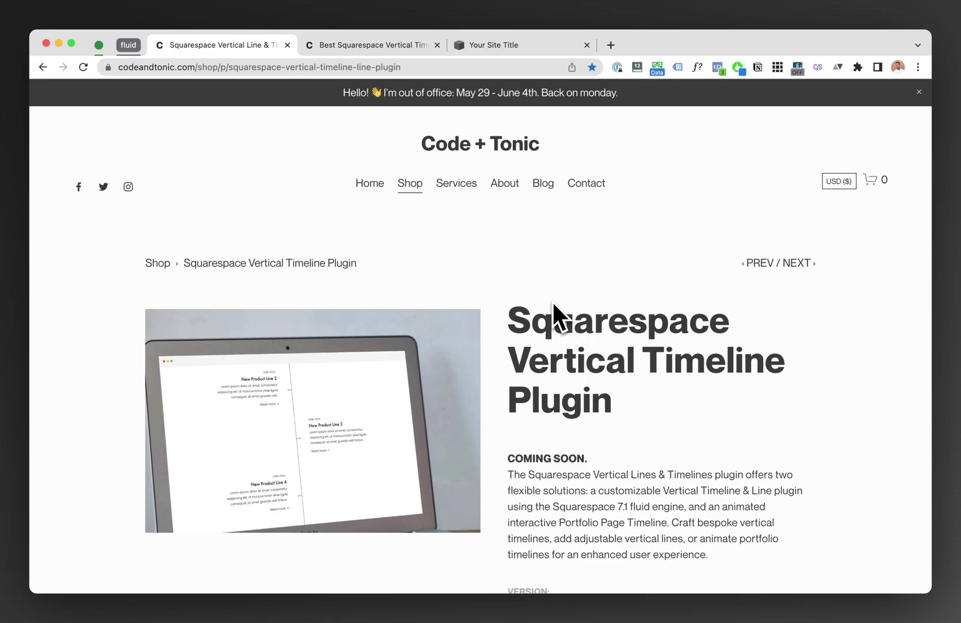
pyautogui.scroll(-2, 681, 327)
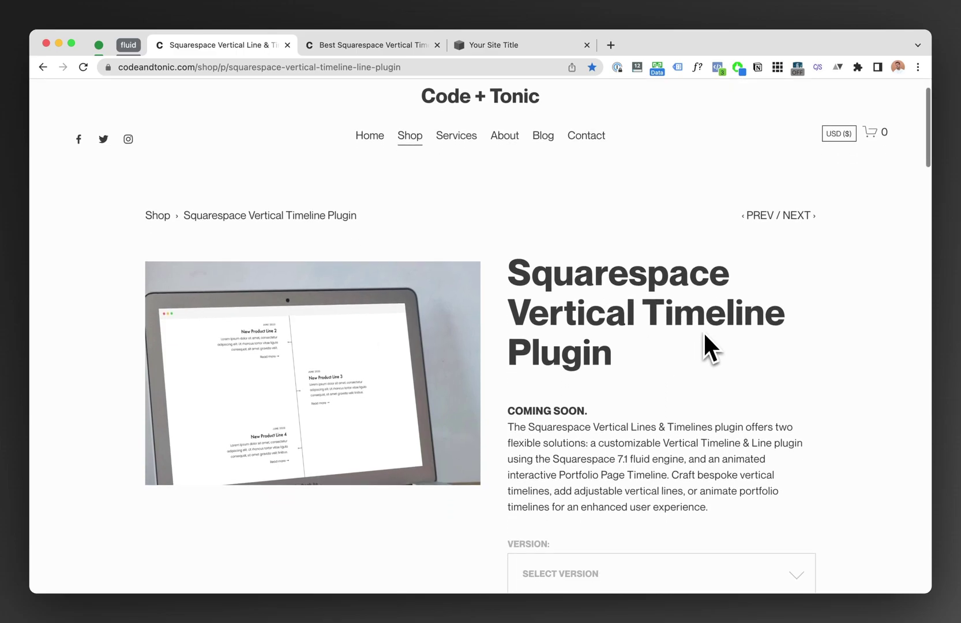
# Hide the private-site banner on the Squarespace dashboard
pyautogui.click(495, 45)
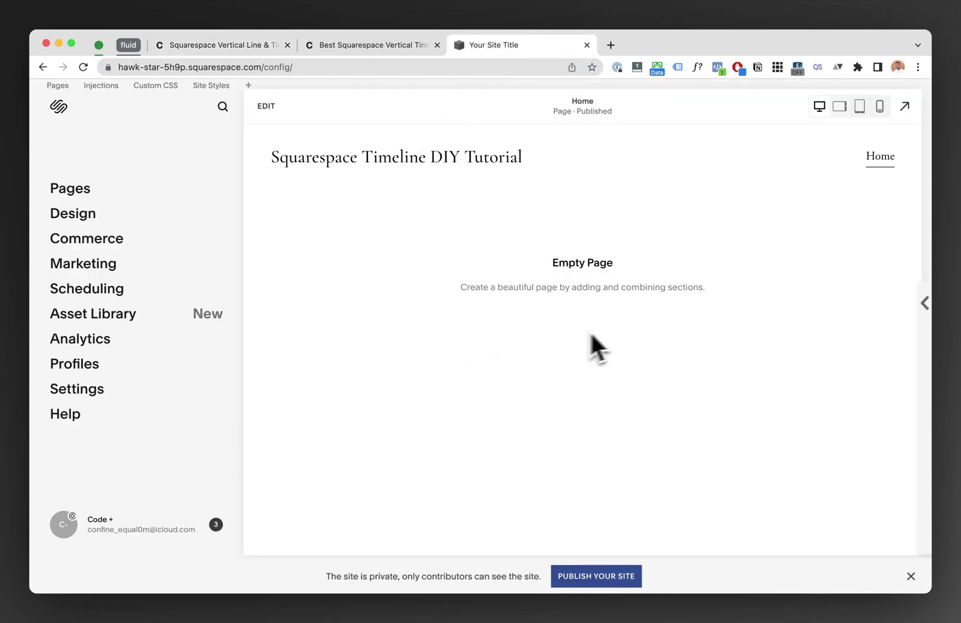
pyautogui.click(912, 576)
pyautogui.click(877, 566)
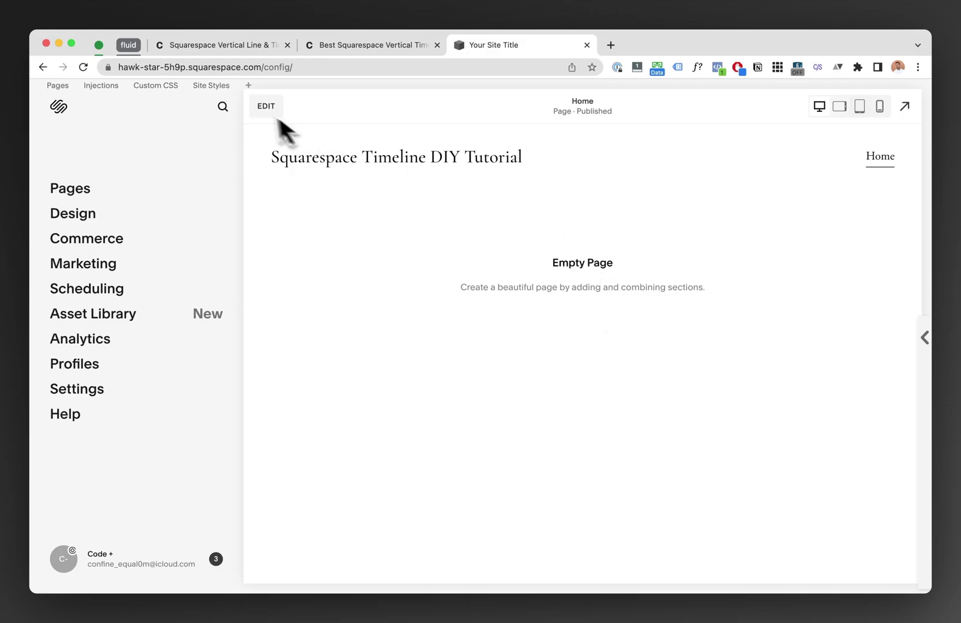
# Enter Home page editing and check the Vertical Timeline plugin's version options
pyautogui.click(267, 106)
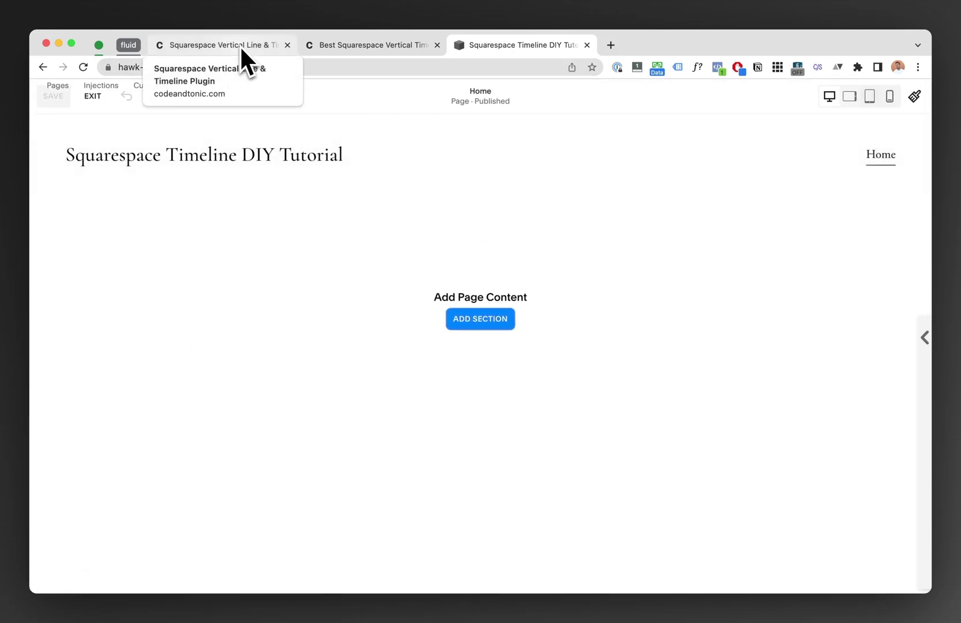
pyautogui.click(225, 45)
pyautogui.scroll(-3, 679, 345)
pyautogui.scroll(-1, 679, 346)
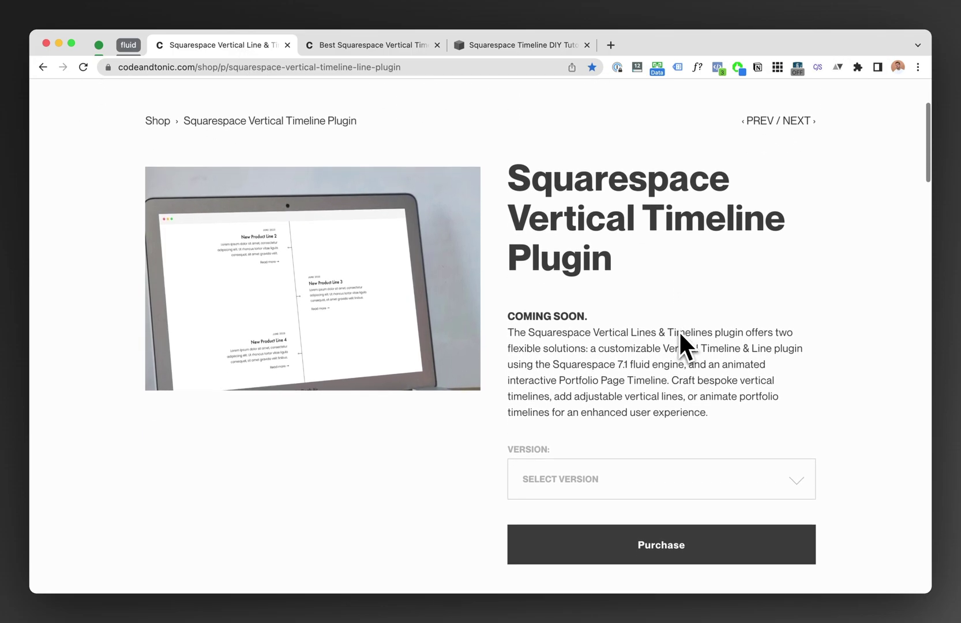
pyautogui.scroll(1, 679, 329)
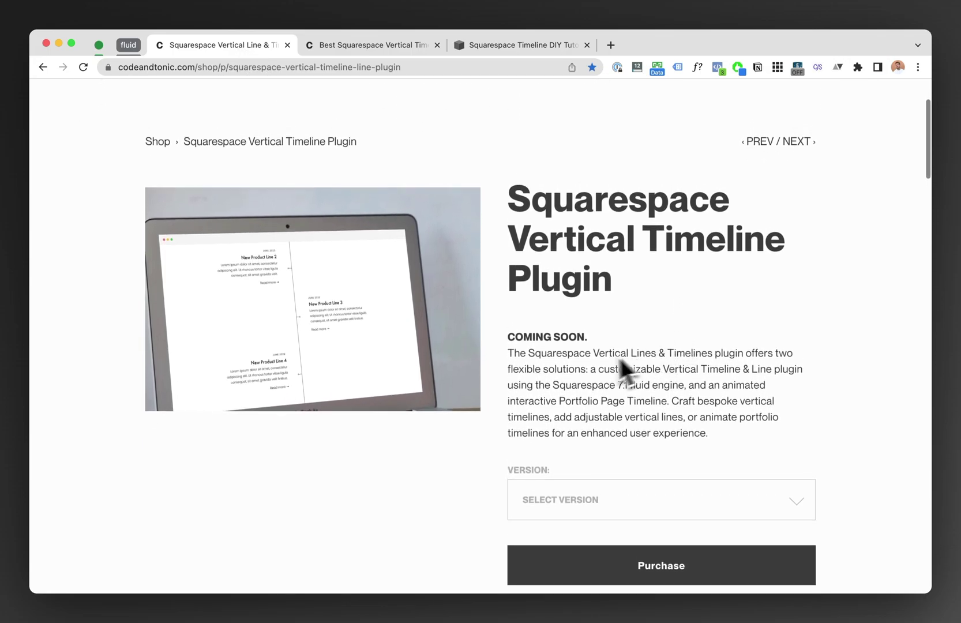
pyautogui.scroll(-1, 592, 341)
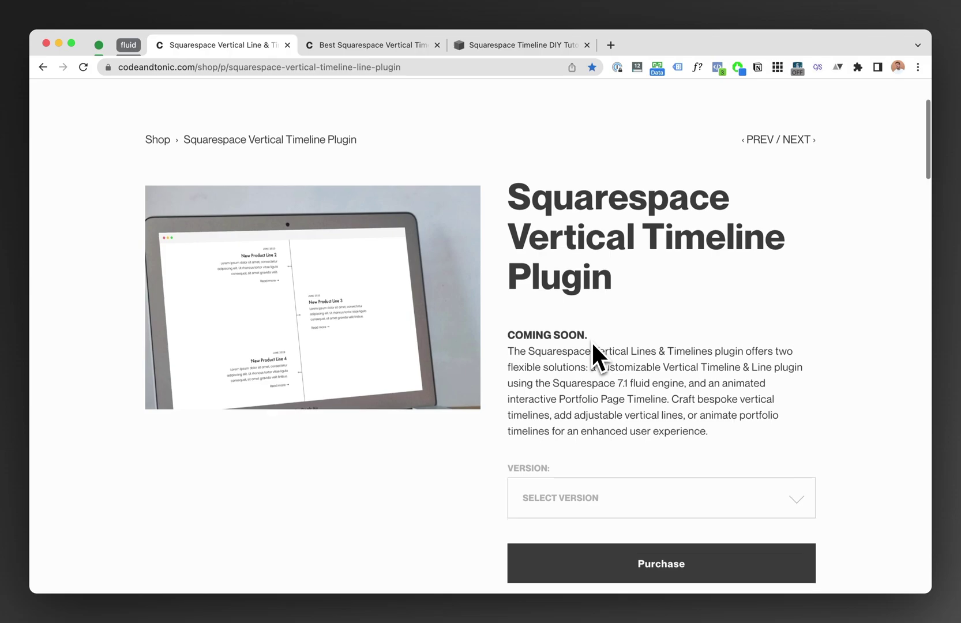
pyautogui.scroll(-1, 621, 337)
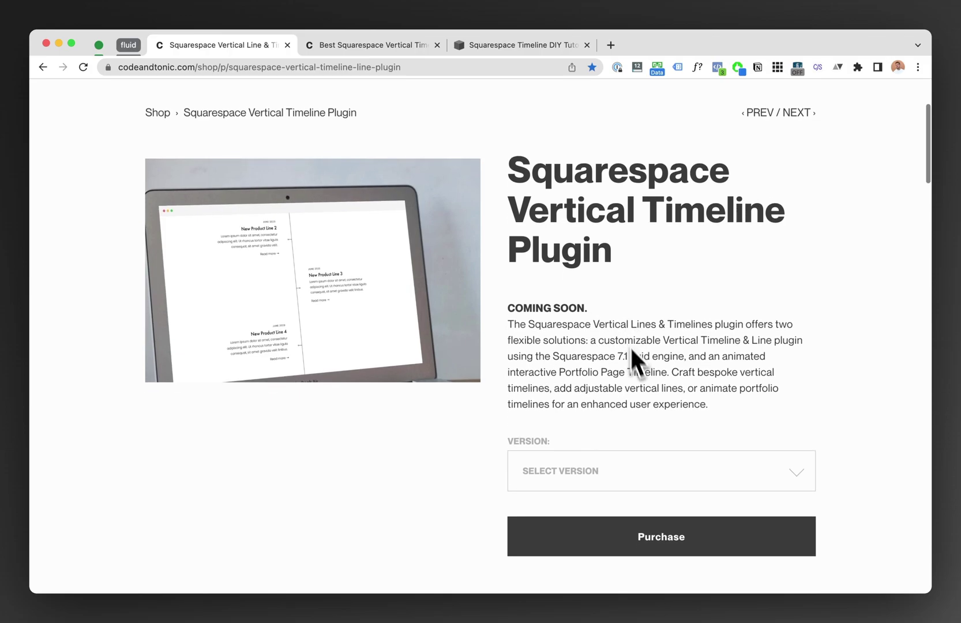
pyautogui.click(687, 491)
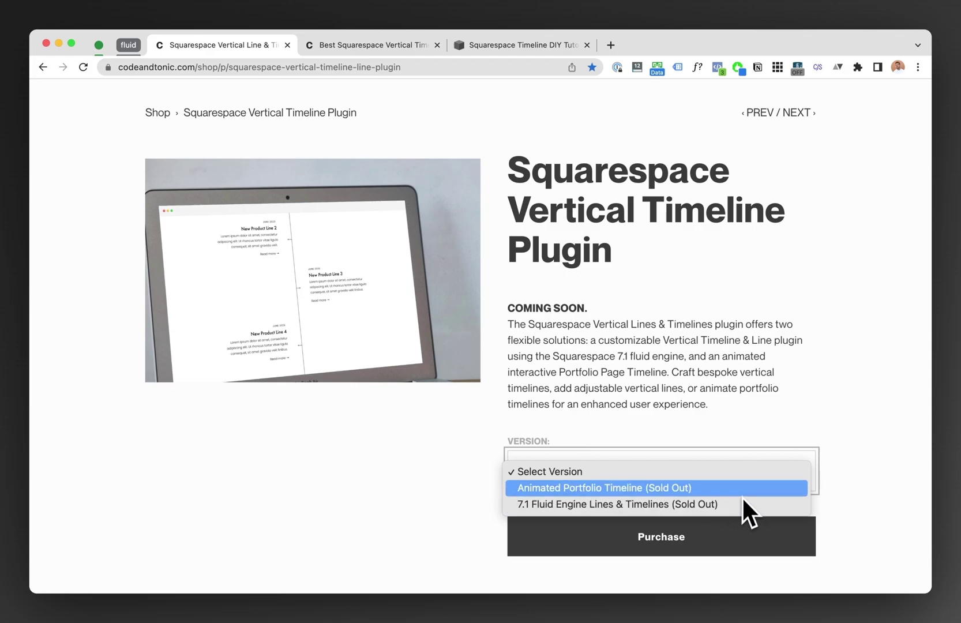
pyautogui.click(732, 439)
# Revisit the plugin product page and look over its version dropdown again
pyautogui.click(515, 45)
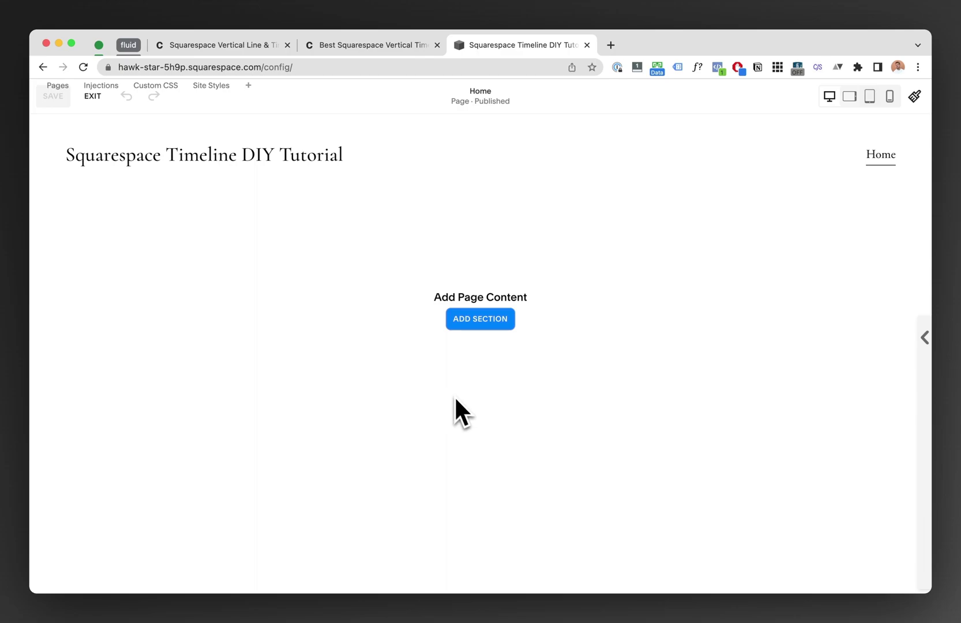
pyautogui.click(226, 45)
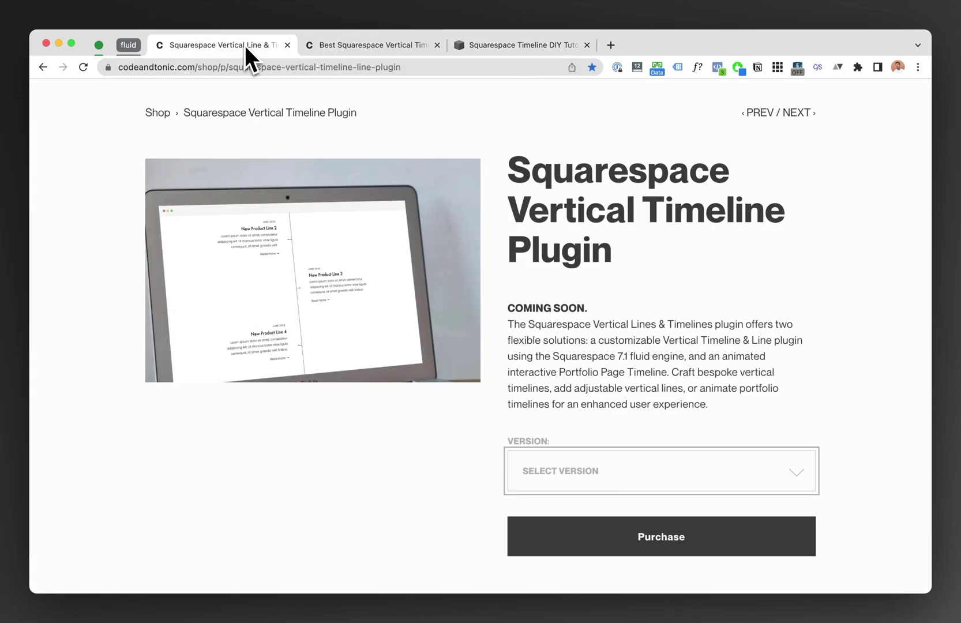
pyautogui.scroll(-2, 661, 465)
pyautogui.click(706, 430)
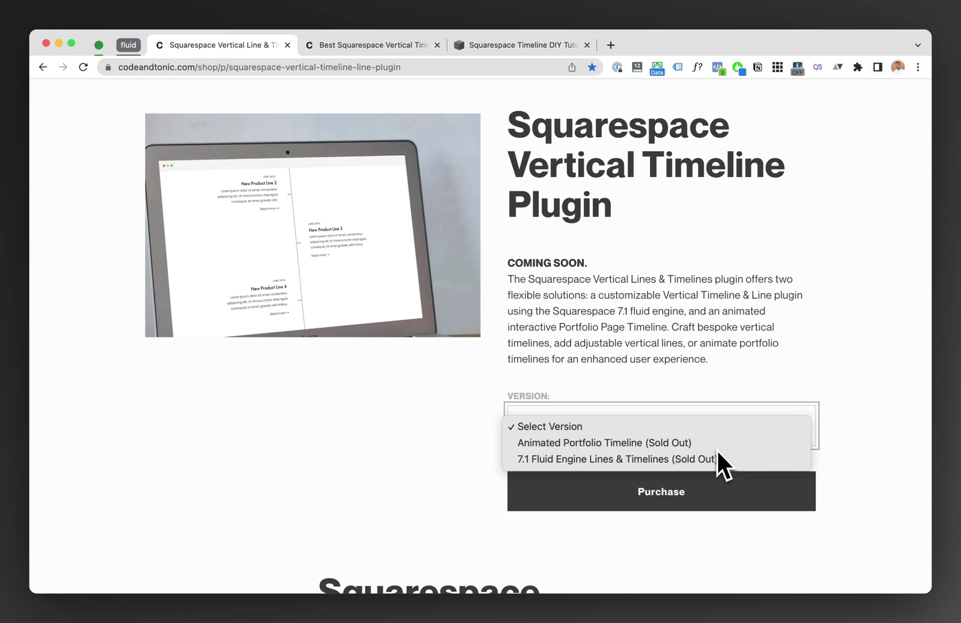
pyautogui.click(734, 377)
pyautogui.scroll(2, 733, 390)
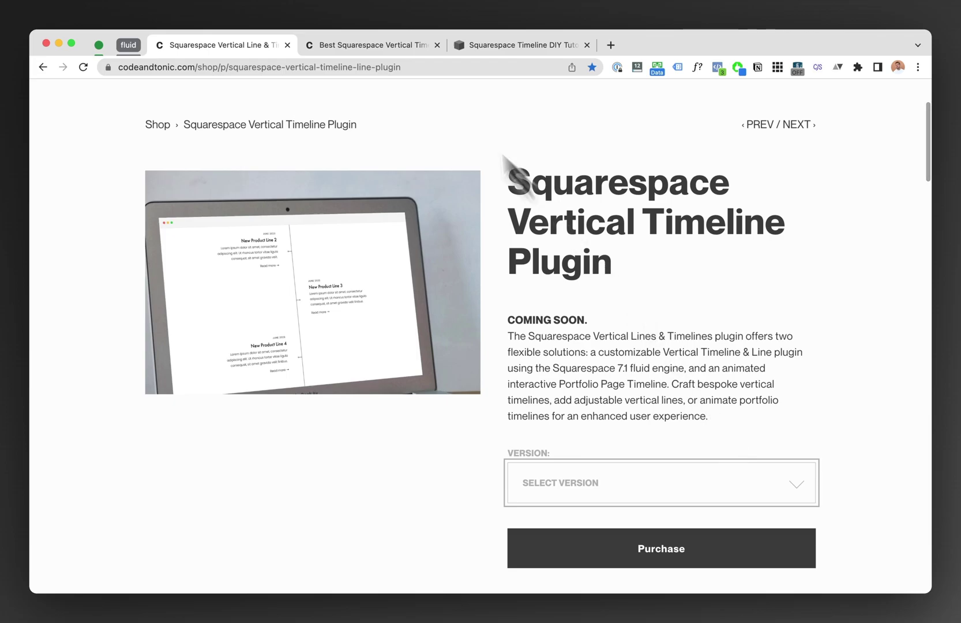
# Open the 'Best Squarespace Vertical Timeline (2023)' blog post
pyautogui.click(370, 44)
pyautogui.scroll(2, 596, 235)
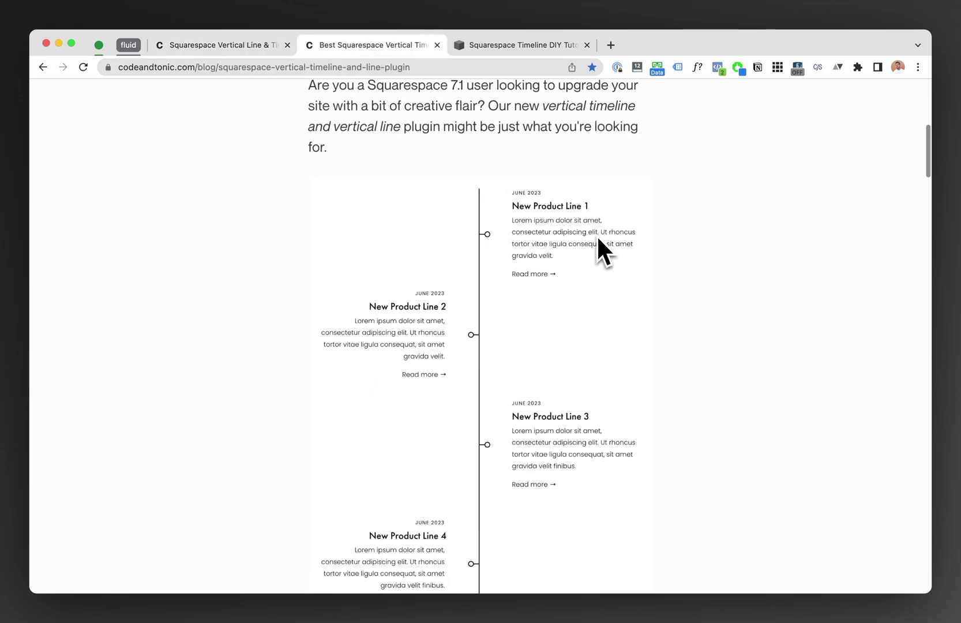
pyautogui.scroll(-1, 596, 235)
pyautogui.scroll(-3, 596, 235)
pyautogui.scroll(5, 596, 235)
pyautogui.scroll(3, 596, 234)
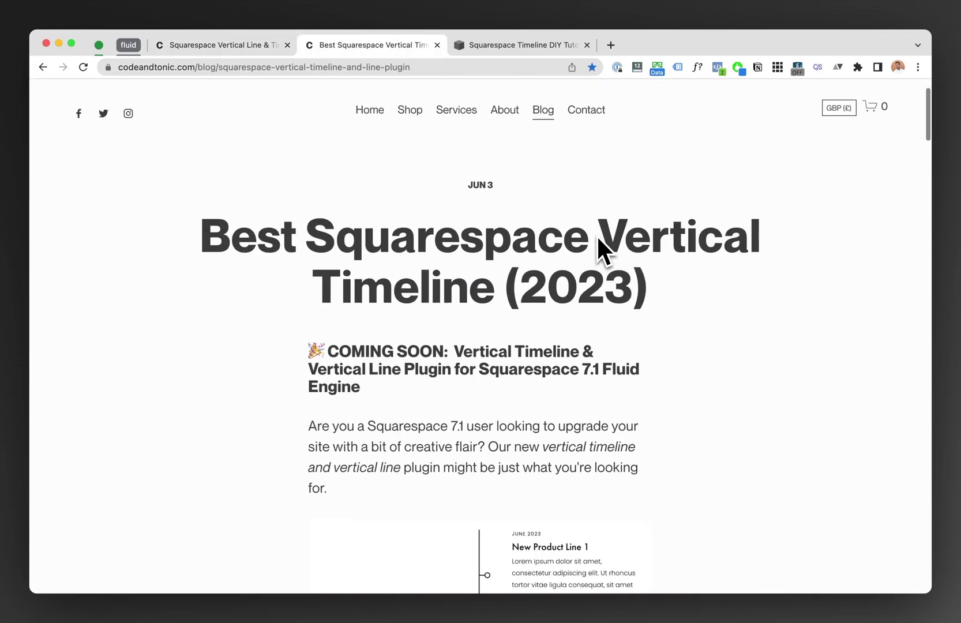
pyautogui.scroll(-5, 596, 234)
pyautogui.scroll(-5, 596, 235)
pyautogui.scroll(-5, 596, 235)
pyautogui.scroll(-5, 596, 235)
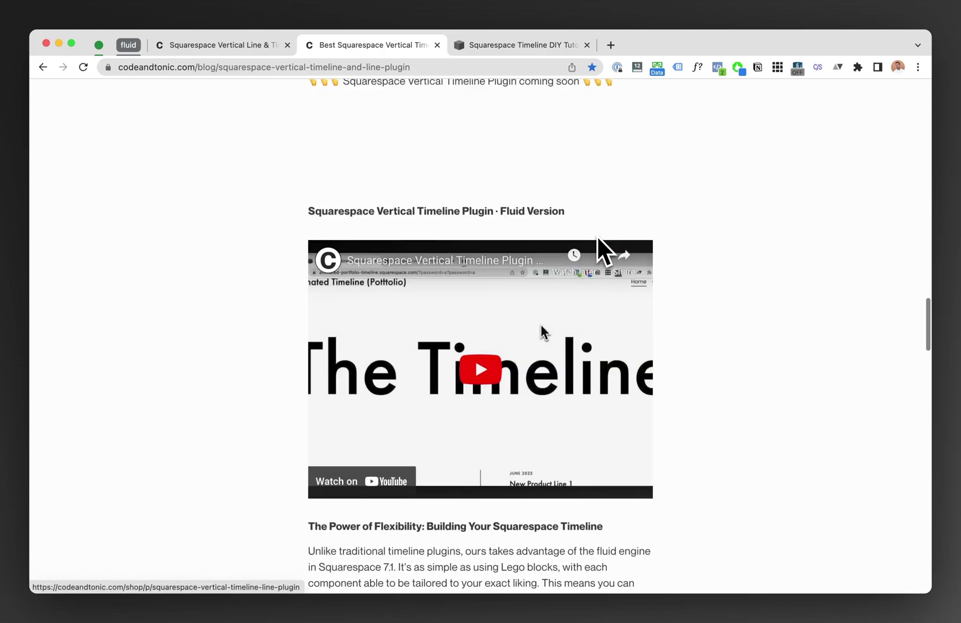
pyautogui.scroll(-3, 596, 235)
pyautogui.scroll(-5, 596, 235)
pyautogui.scroll(-4, 596, 235)
pyautogui.scroll(-4, 596, 235)
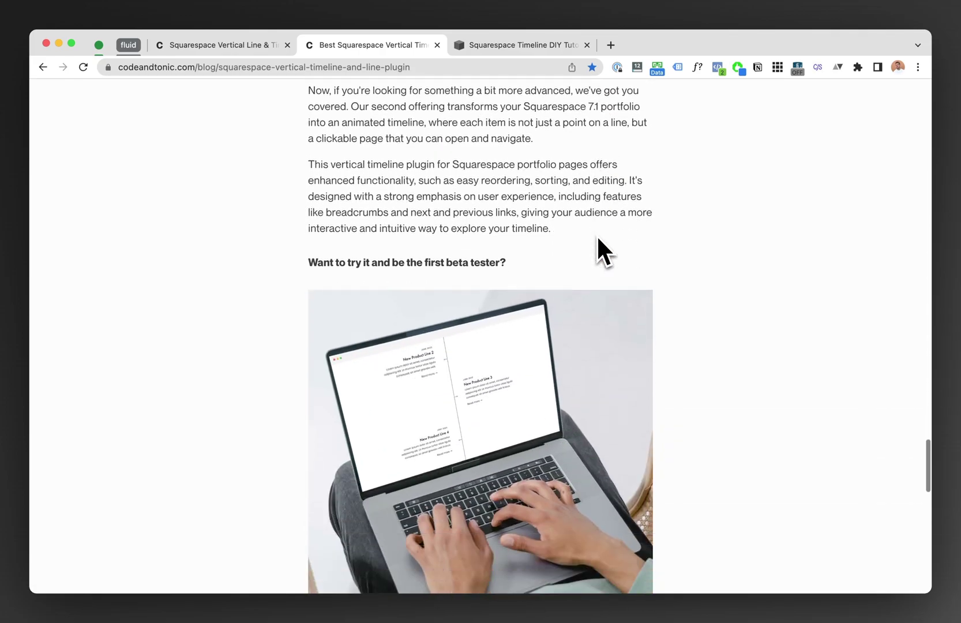
pyautogui.scroll(-5, 596, 235)
pyautogui.scroll(-5, 597, 235)
pyautogui.scroll(5, 596, 235)
pyautogui.scroll(-5, 596, 235)
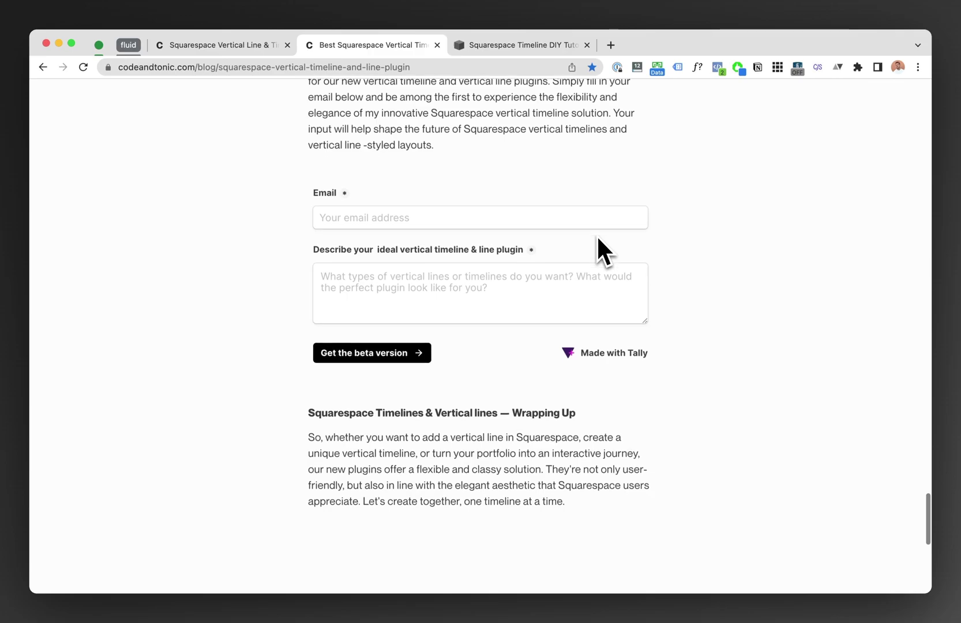
pyautogui.scroll(1, 596, 234)
pyautogui.scroll(10, 596, 235)
pyautogui.scroll(10, 597, 235)
pyautogui.scroll(3, 596, 235)
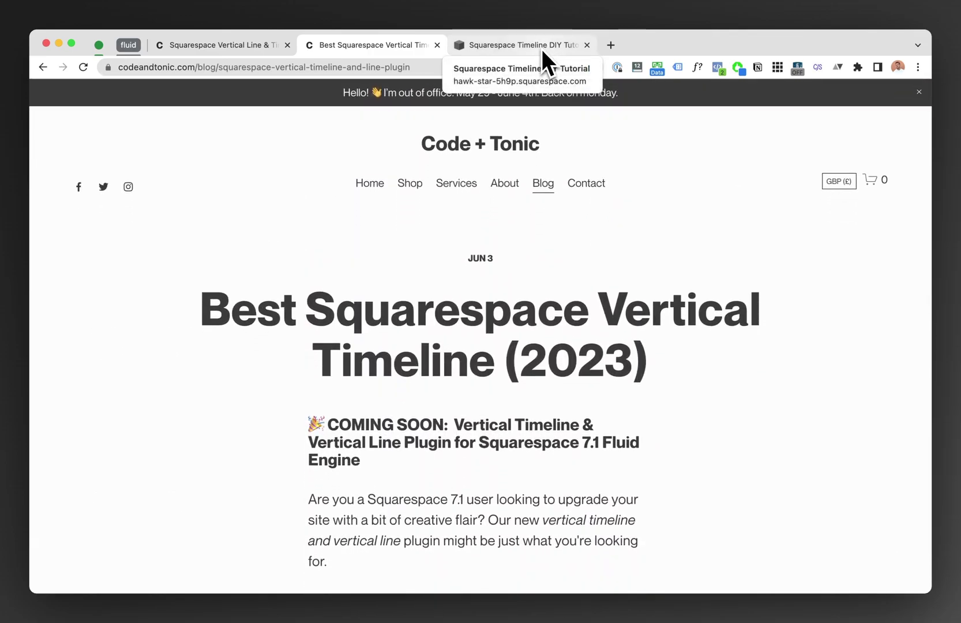
# Insert a blank section on the Squarespace Home page
pyautogui.click(541, 48)
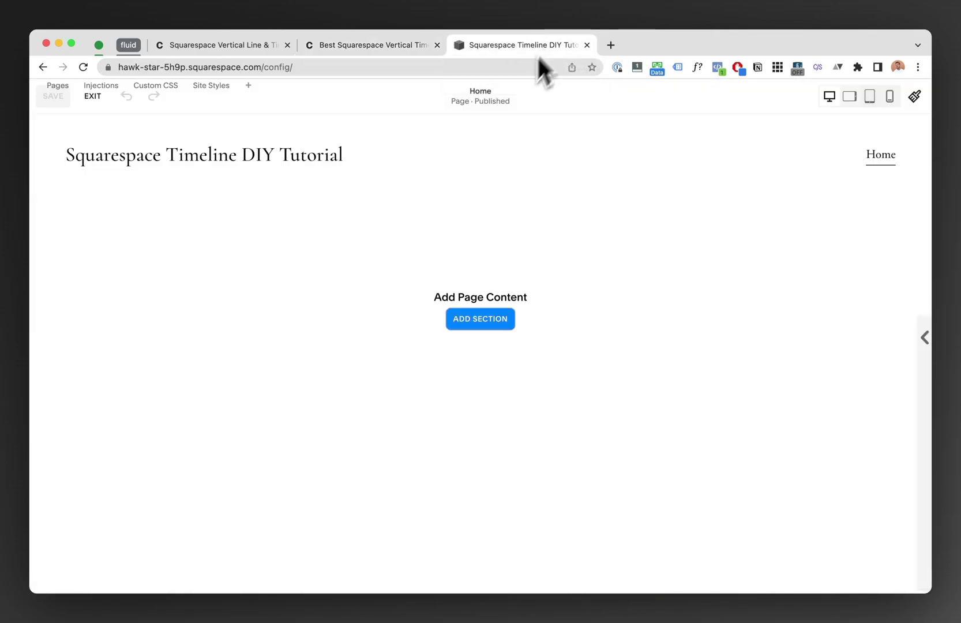
pyautogui.click(498, 324)
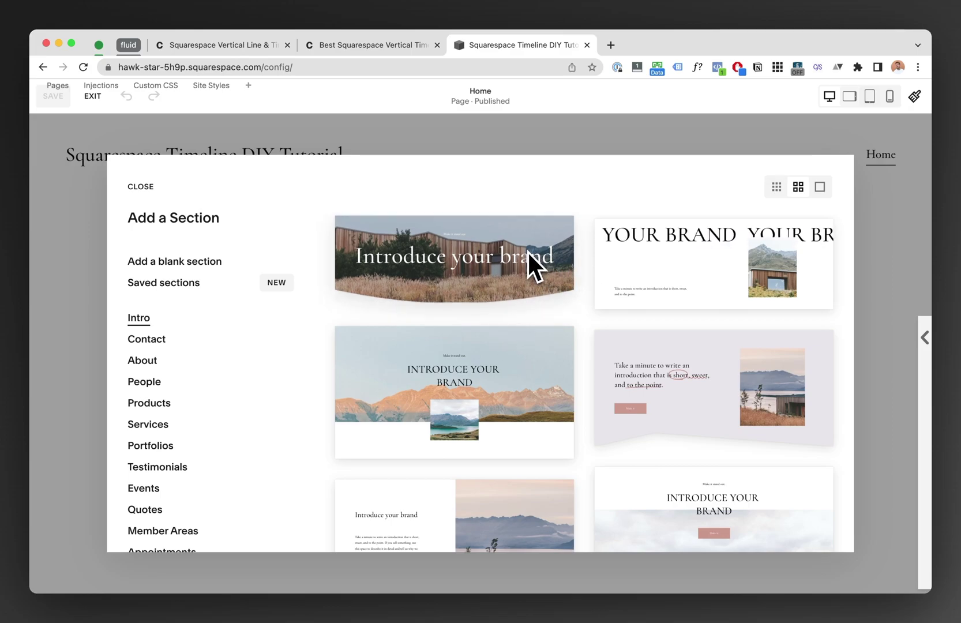
pyautogui.scroll(-1, 167, 300)
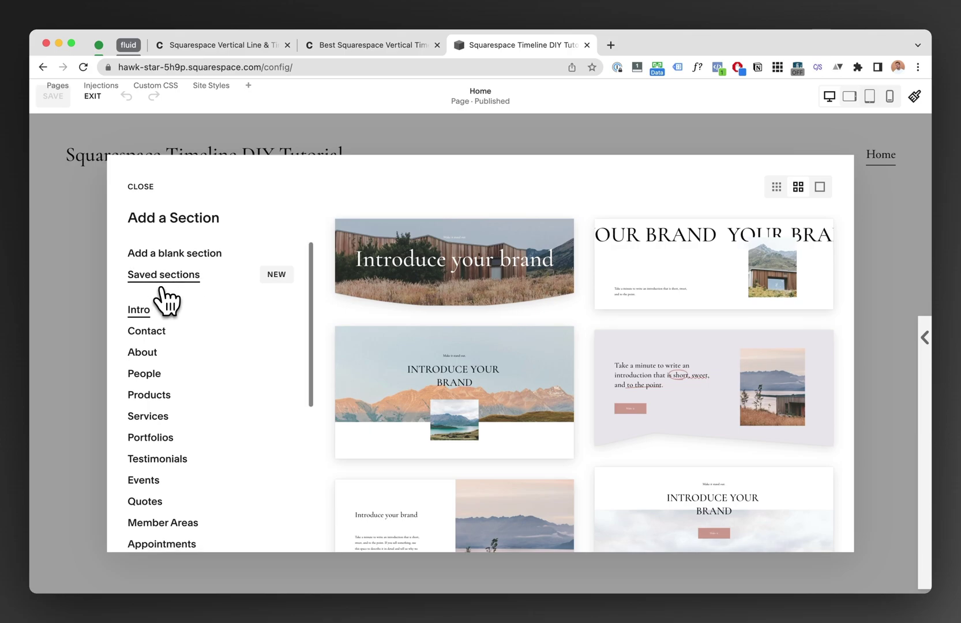
pyautogui.click(174, 245)
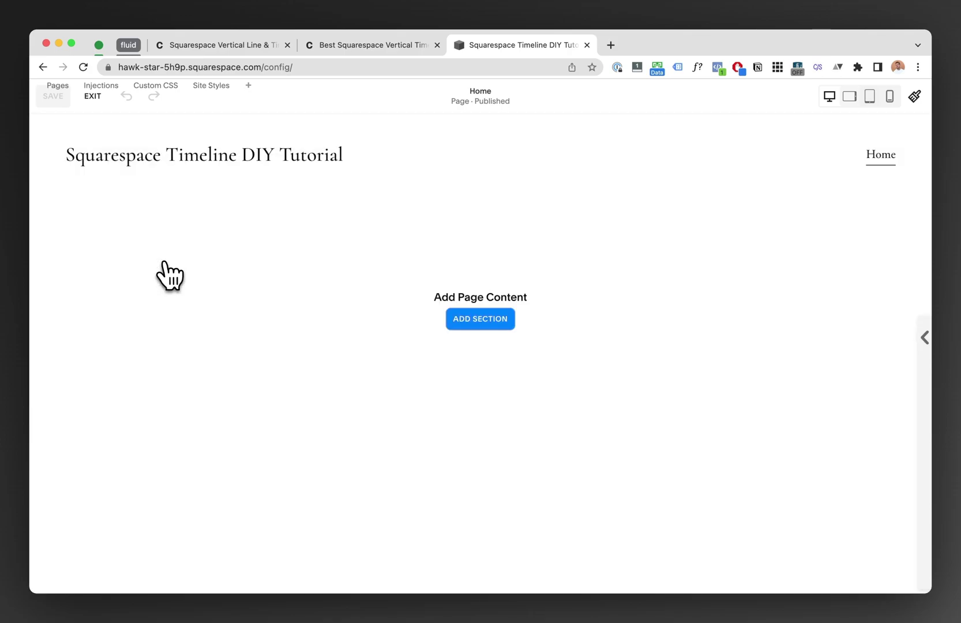
pyautogui.moveTo(480, 346)
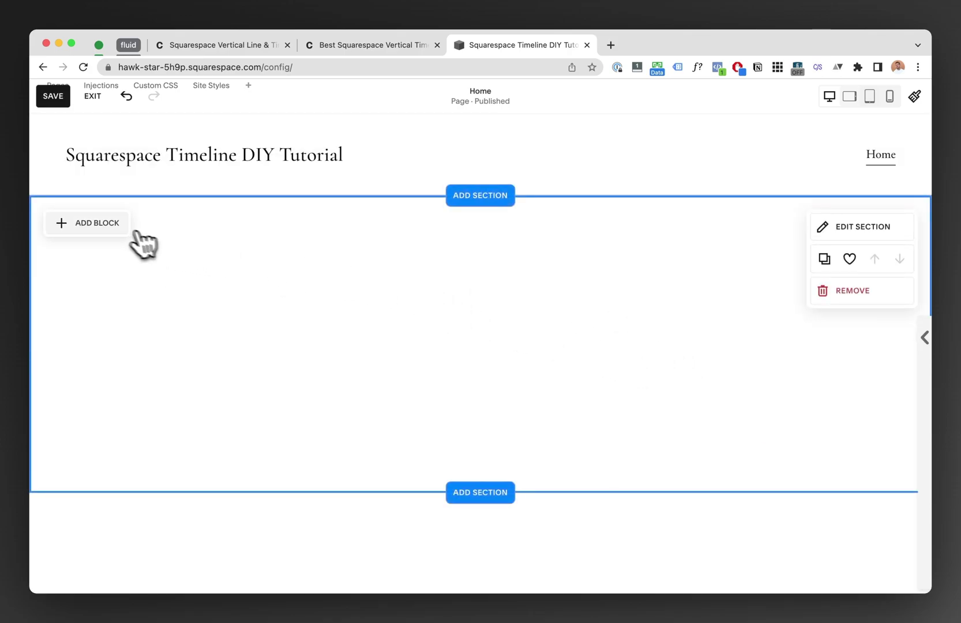
# Add a centred Code block holding <div class="vertical-timeline"></div> and copy the class name
pyautogui.click(89, 219)
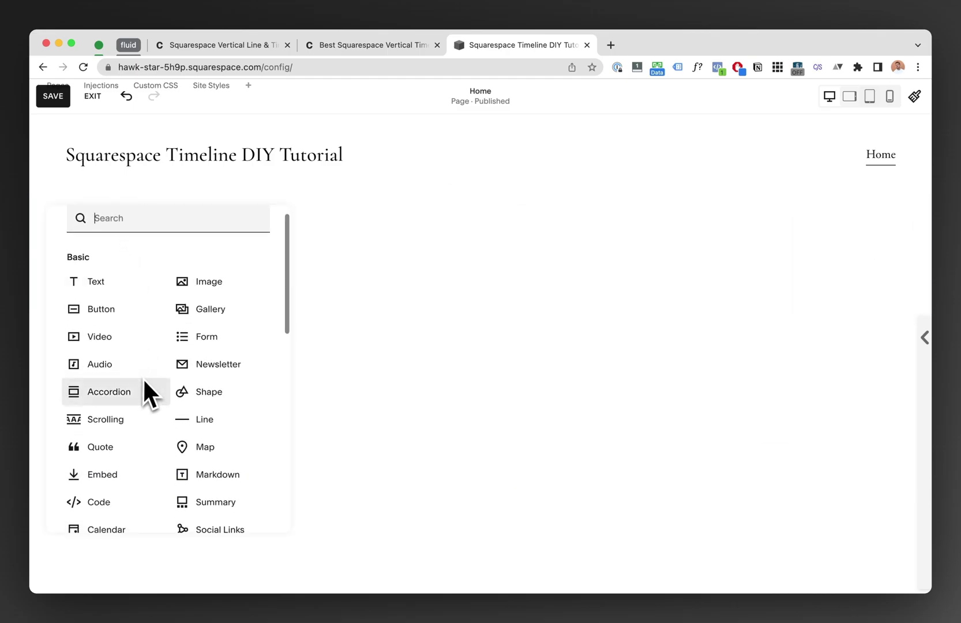
pyautogui.scroll(-2, 143, 376)
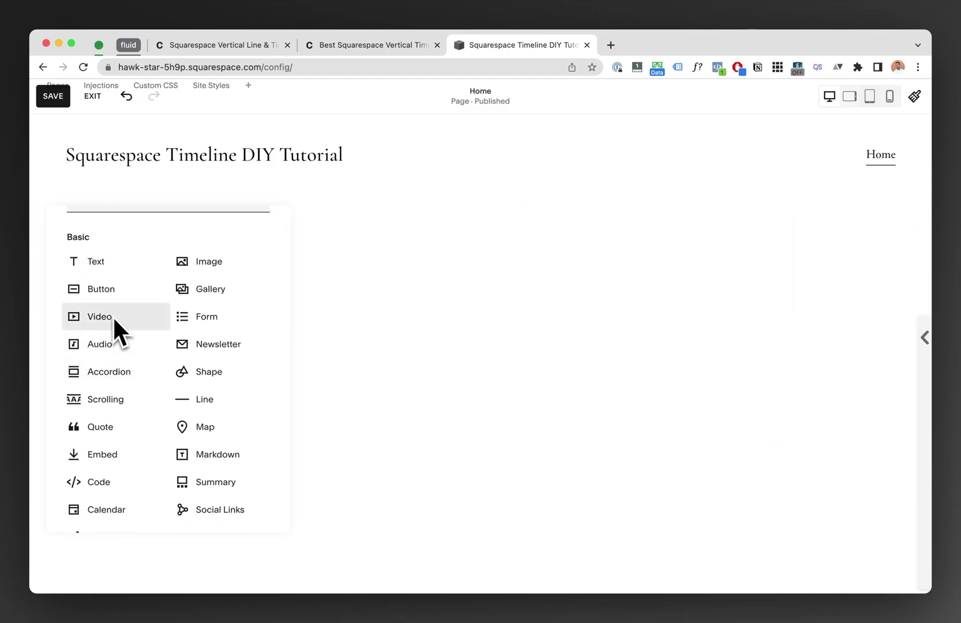
pyautogui.scroll(2, 113, 316)
pyautogui.click(133, 239)
pyautogui.write('code')
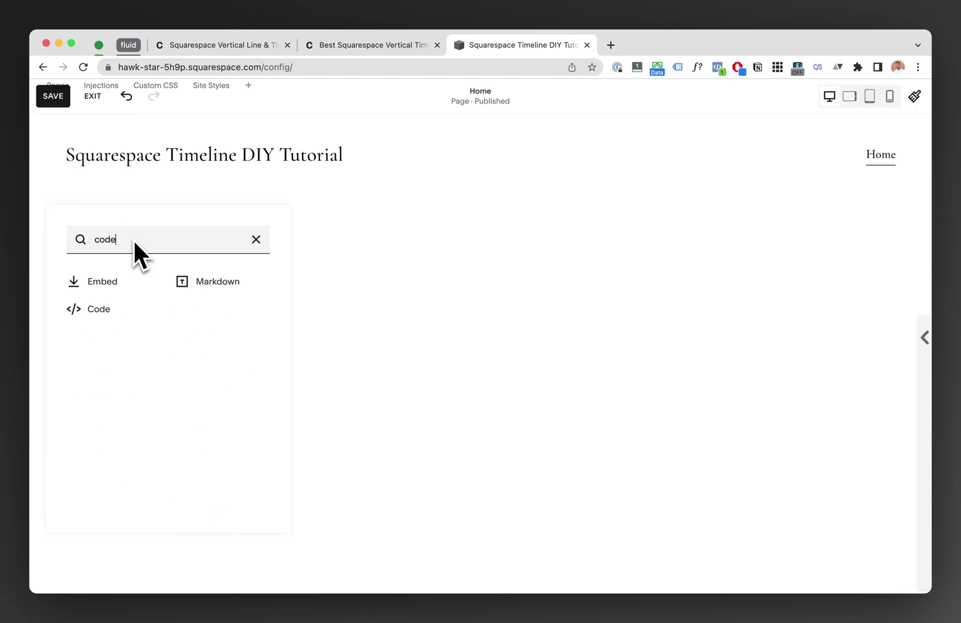
pyautogui.click(109, 309)
pyautogui.moveTo(120, 315); pyautogui.dragTo(478, 334)
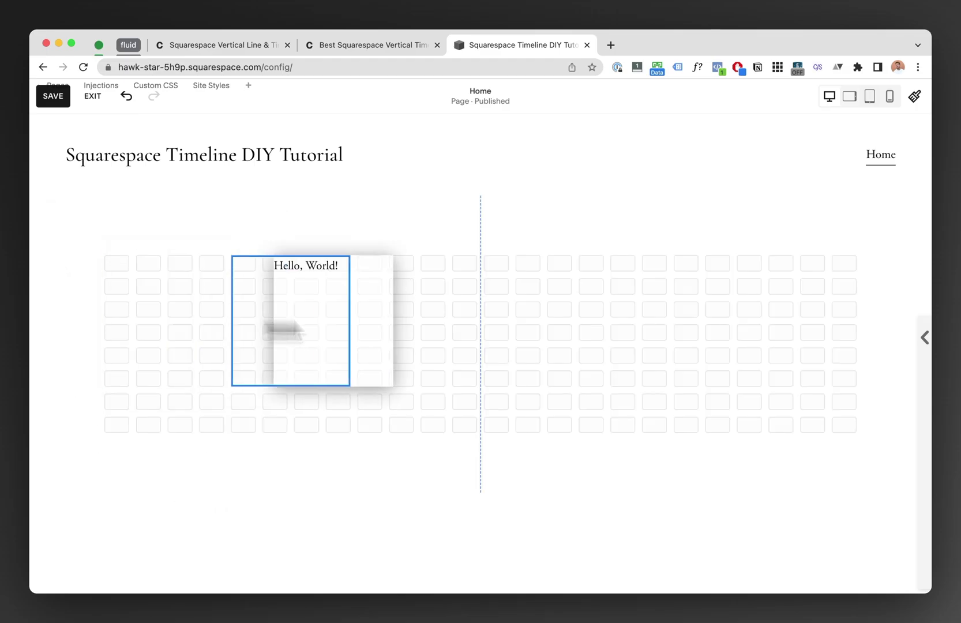
pyautogui.doubleClick(489, 304)
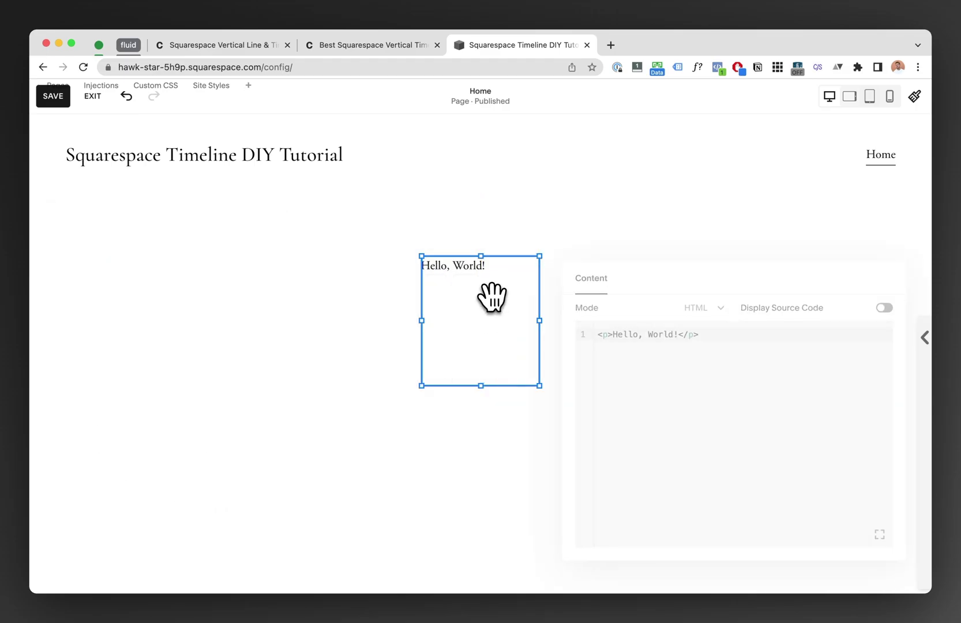
pyautogui.hotkey('ctrl', 'a')
pyautogui.press('BackSpace')
pyautogui.write('<')
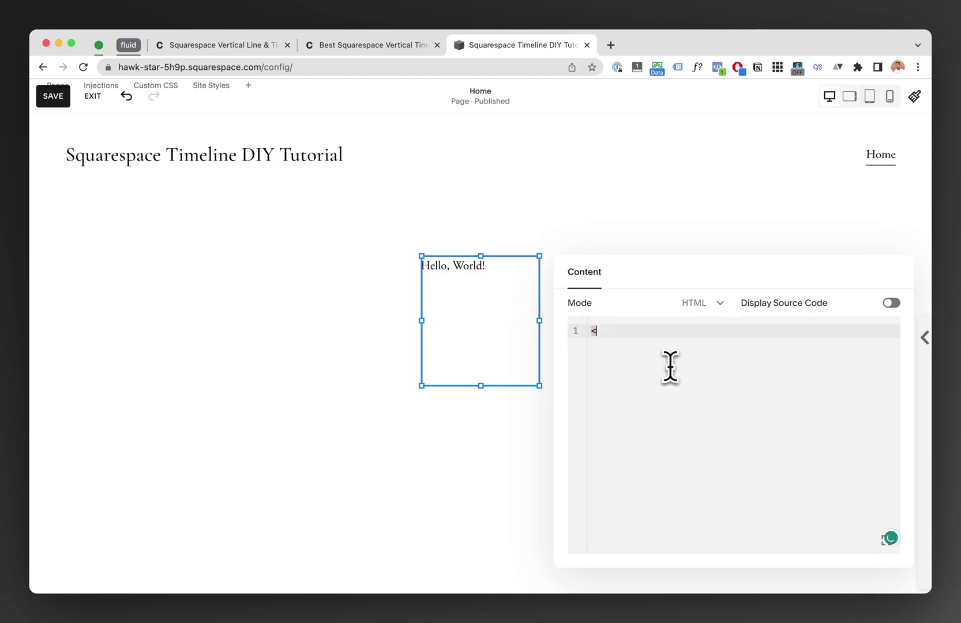
pyautogui.write('cl=""')
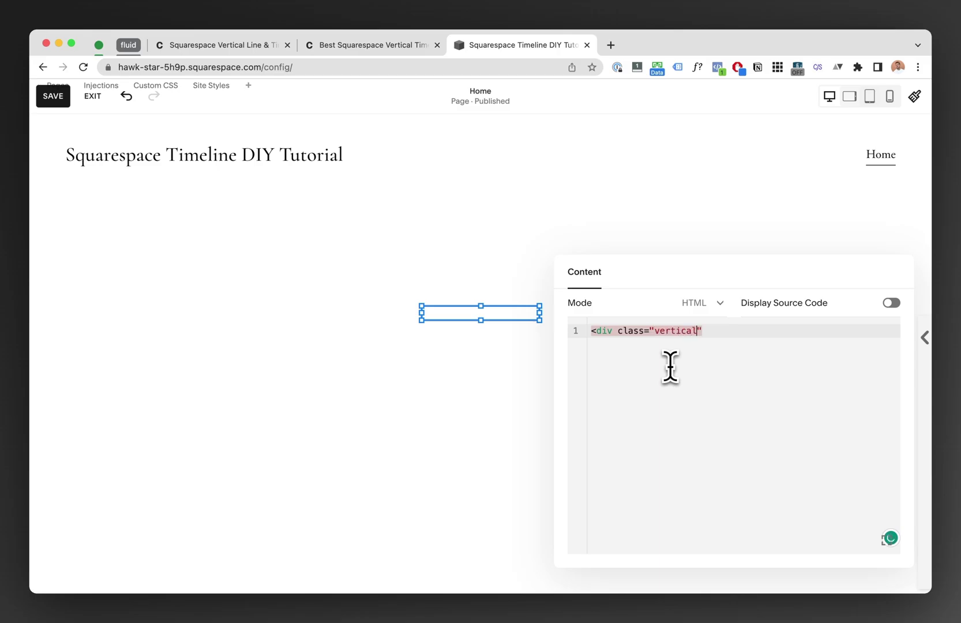
pyautogui.write('-timeline"')
pyautogui.write('></div>')
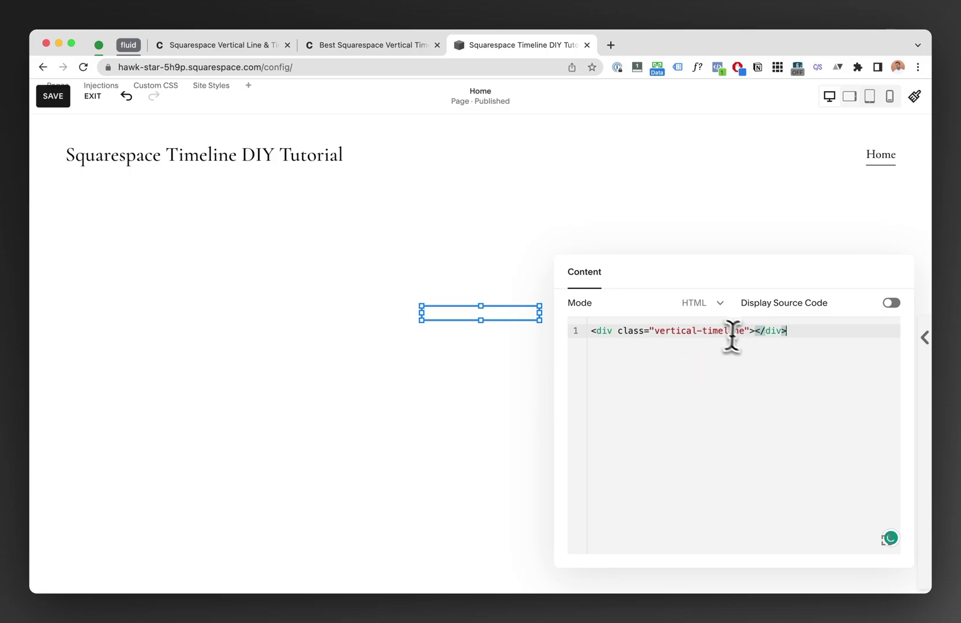
pyautogui.moveTo(745, 331); pyautogui.dragTo(655, 330)
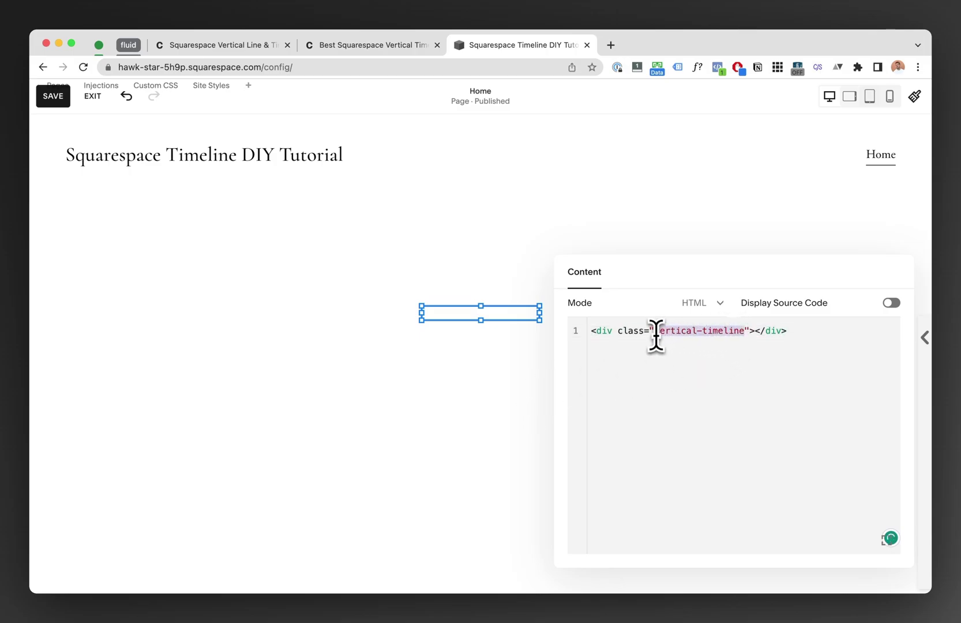
# Centre the vertical-timeline code block, stretch it taller and narrow it from both sides
pyautogui.click(540, 378)
pyautogui.moveTo(495, 316); pyautogui.dragTo(492, 232)
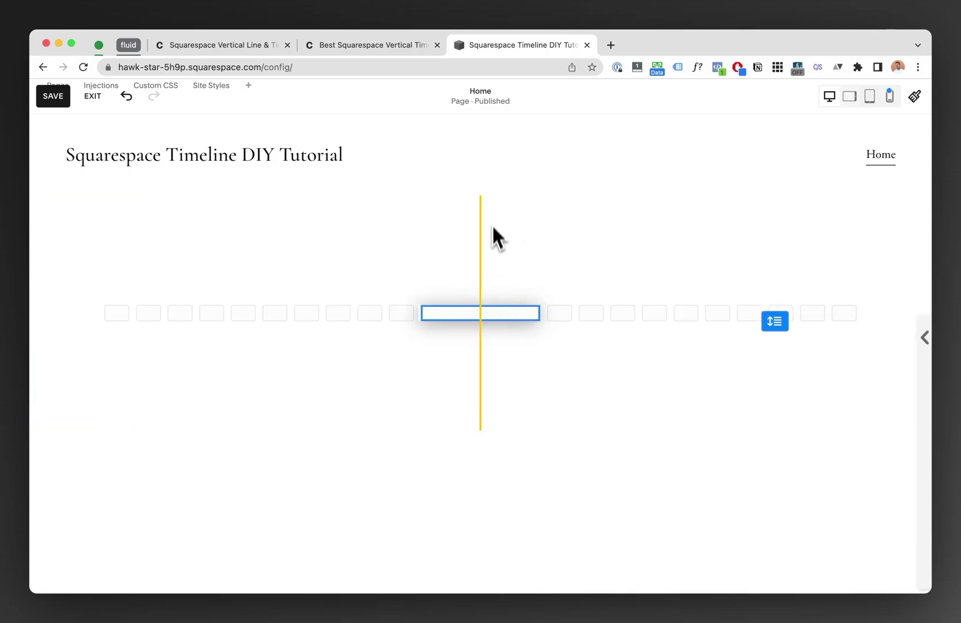
pyautogui.moveTo(481, 321); pyautogui.dragTo(488, 431)
pyautogui.moveTo(538, 353); pyautogui.dragTo(517, 360)
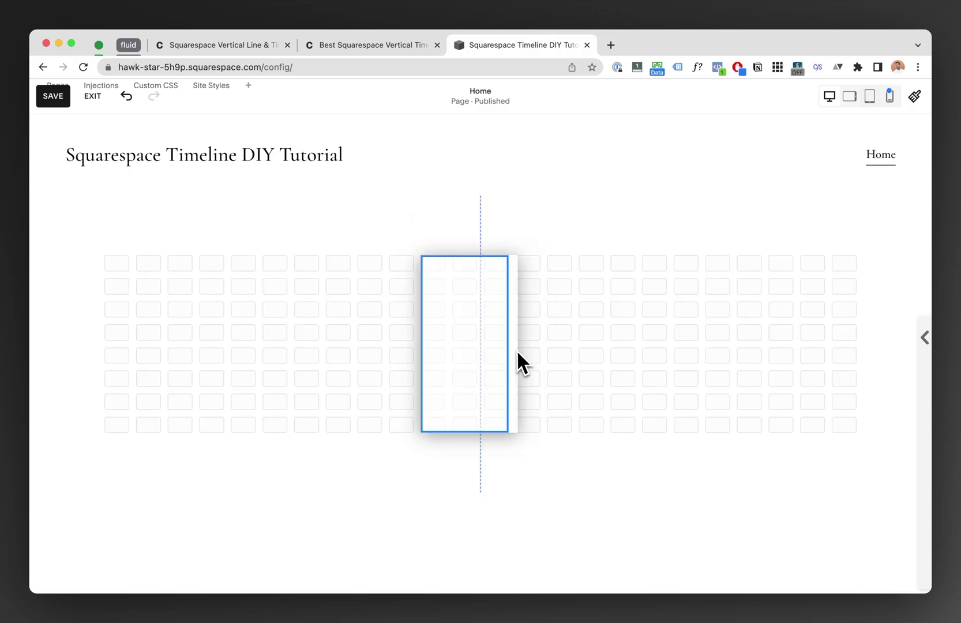
pyautogui.moveTo(422, 341); pyautogui.dragTo(450, 341)
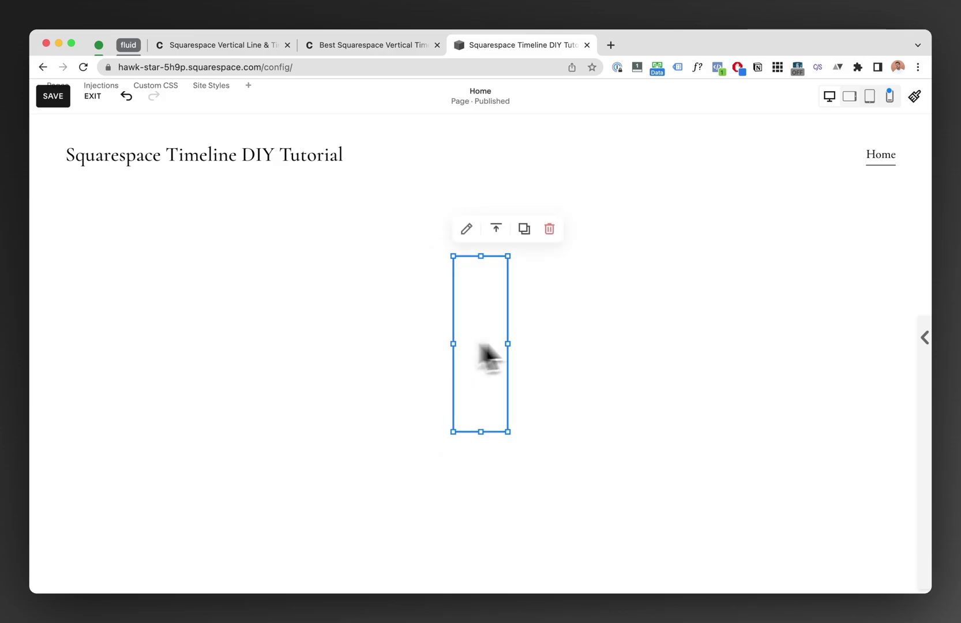
pyautogui.press('BackSpace')
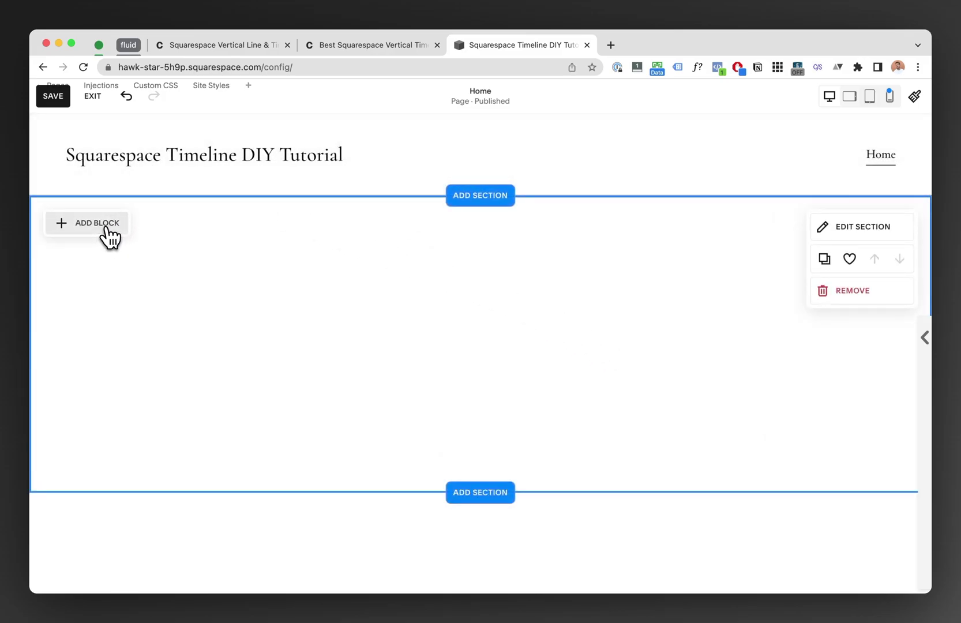
# Add a text block to the right of the timeline block
pyautogui.click(110, 236)
pyautogui.click(112, 303)
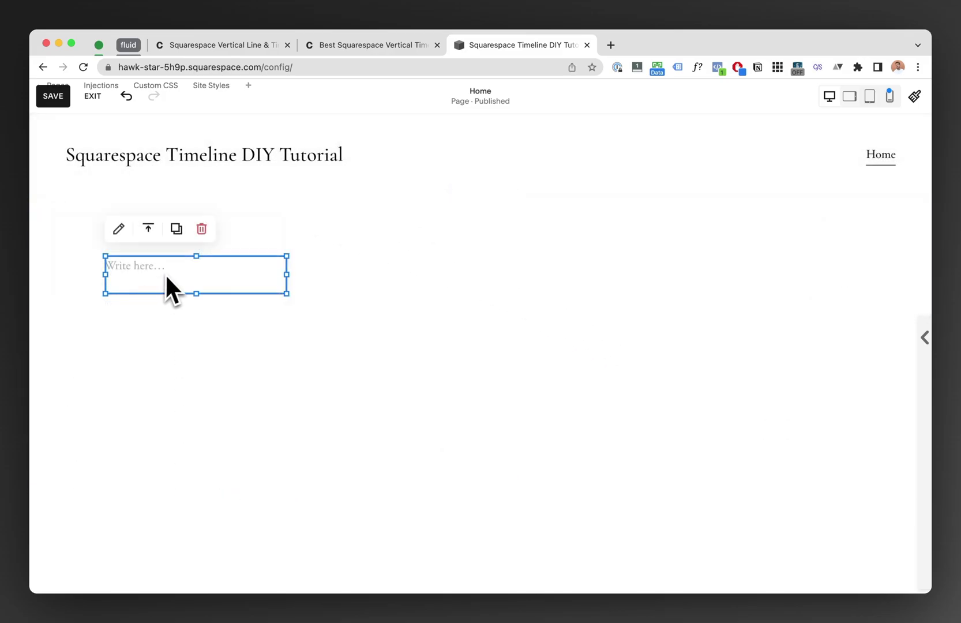
pyautogui.moveTo(165, 274); pyautogui.dragTo(648, 310)
pyautogui.doubleClick(571, 292)
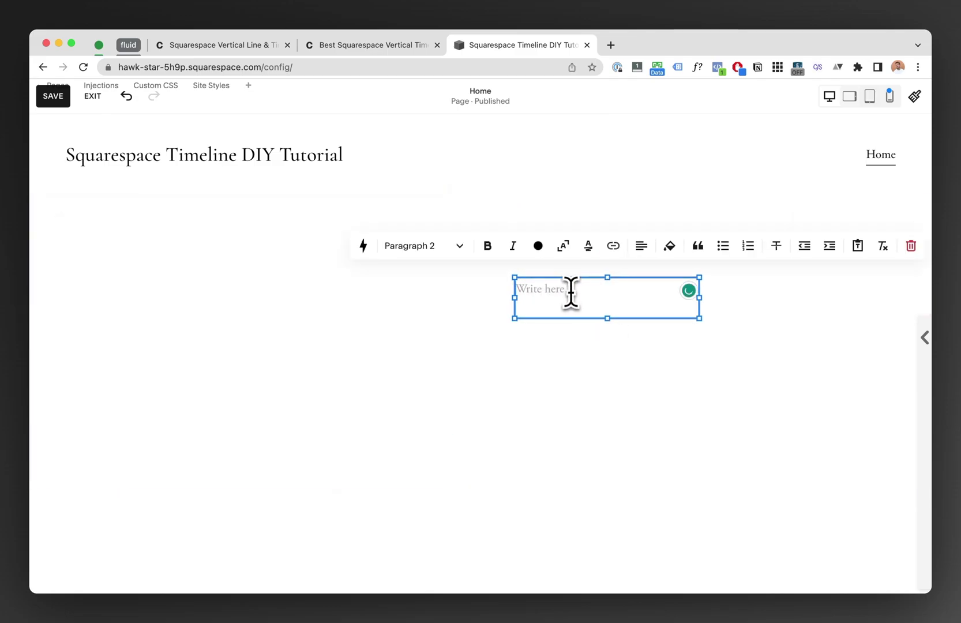
pyautogui.write('Heading')
# Fill the text block with a Heading 4 line, Lorem ipsum paragraph and 'Read More ->'
pyautogui.click(466, 245)
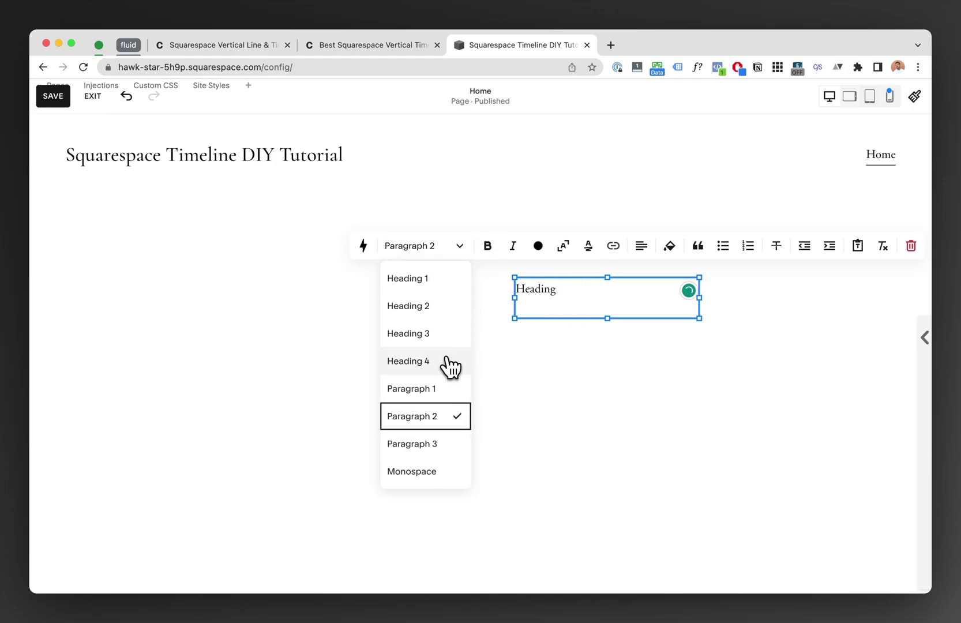
pyautogui.click(421, 355)
pyautogui.press('Return')
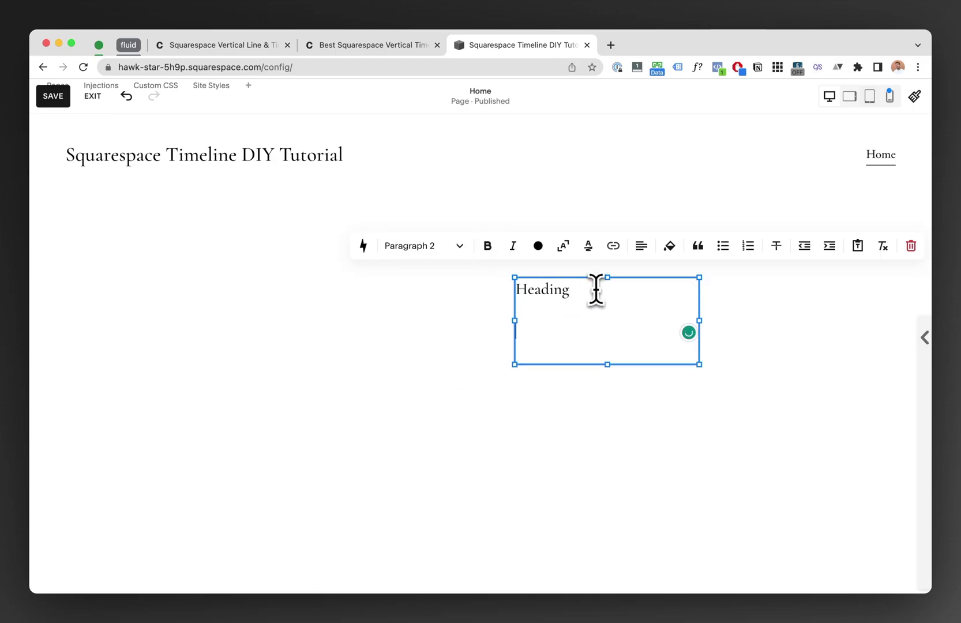
pyautogui.write('lore')
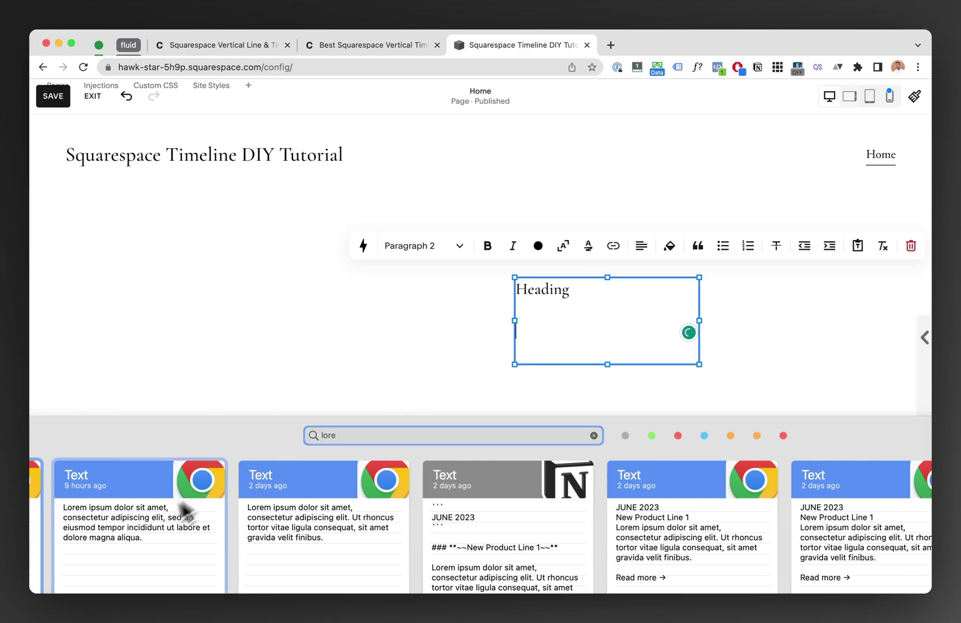
pyautogui.click(67, 496)
pyautogui.press('Return')
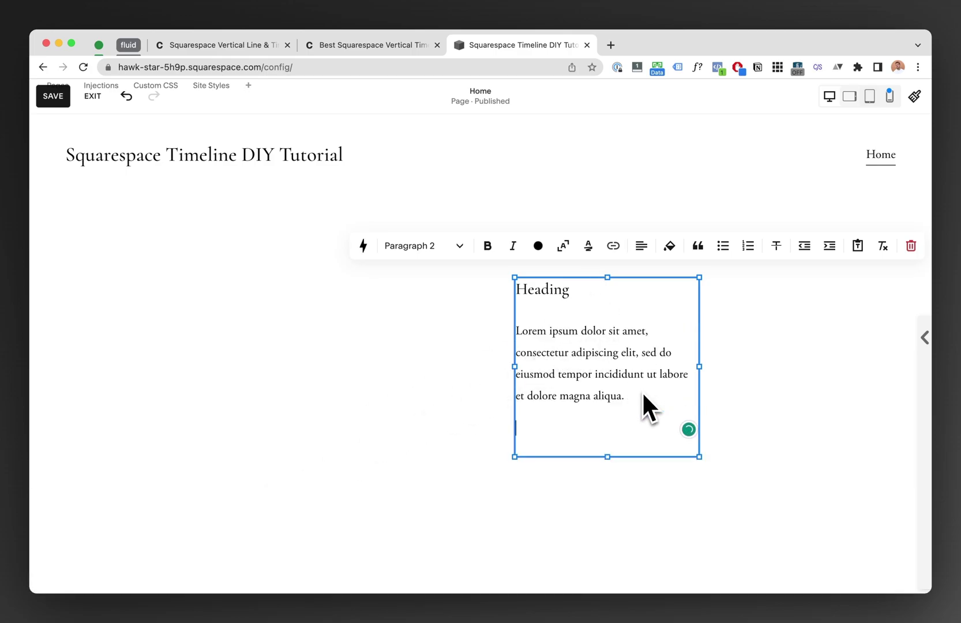
pyautogui.write('Read More')
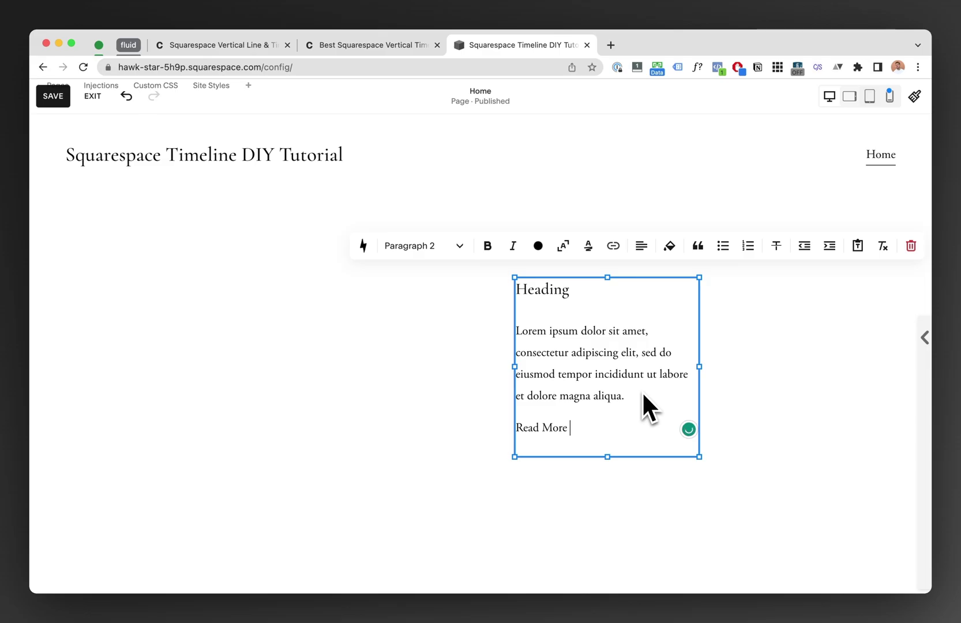
pyautogui.write(' -')
pyautogui.write('>')
pyautogui.click(704, 494)
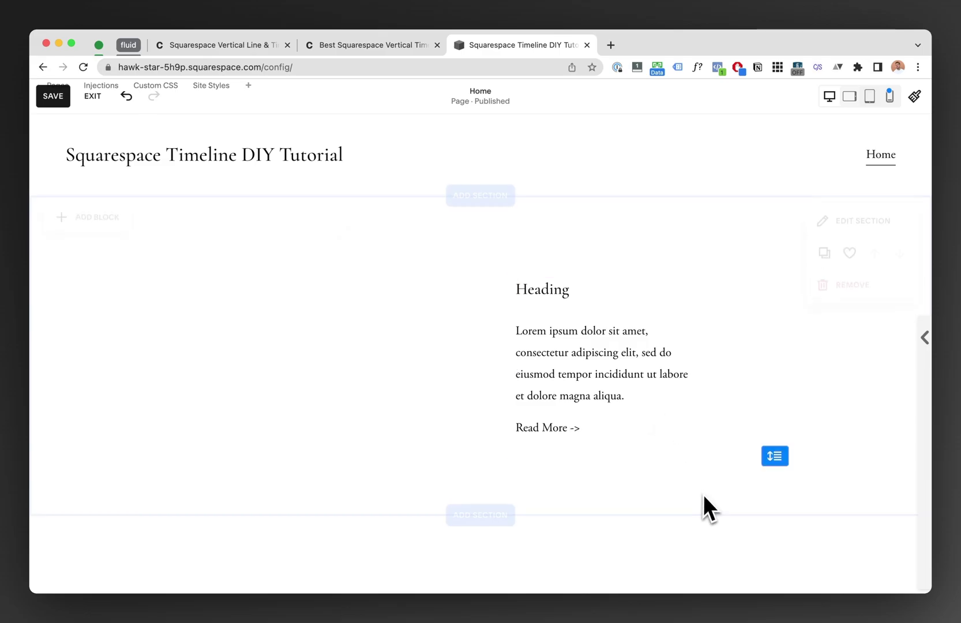
pyautogui.click(743, 391)
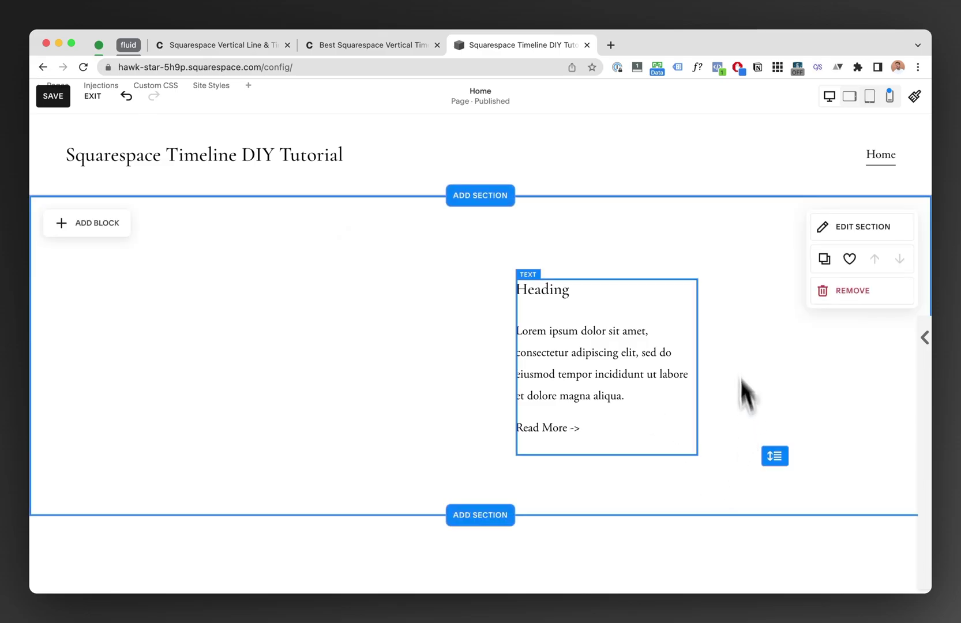
pyautogui.click(736, 342)
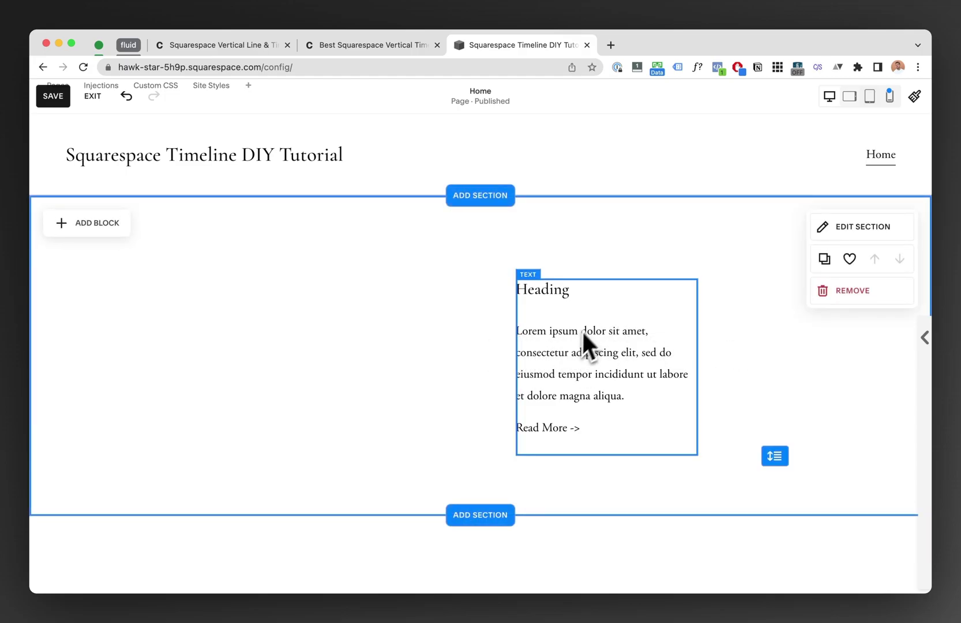
# Lengthen the timeline code block, then save and exit the page editor
pyautogui.click(493, 346)
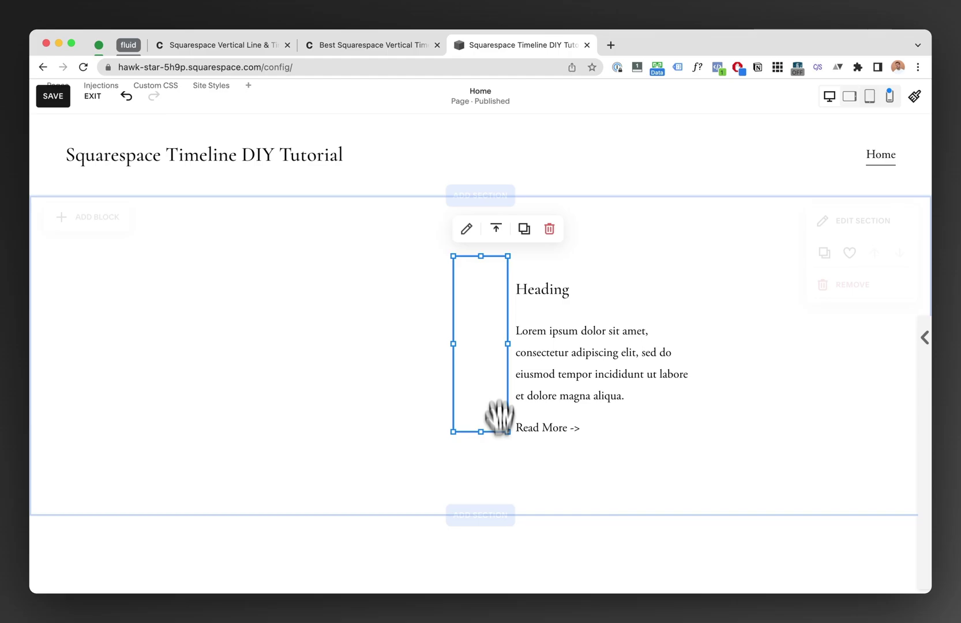
pyautogui.moveTo(480, 431); pyautogui.dragTo(481, 457)
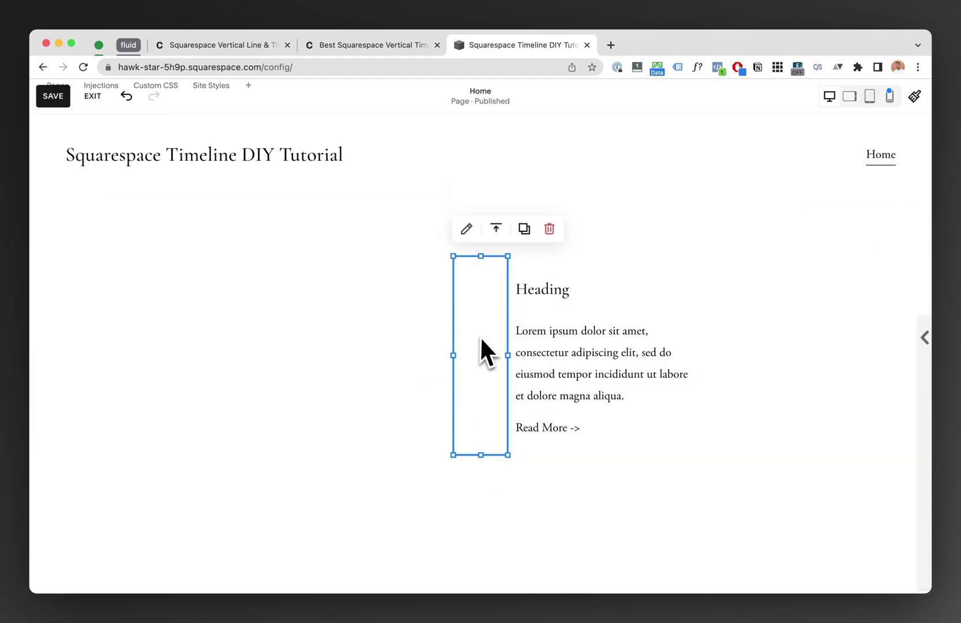
pyautogui.click(53, 96)
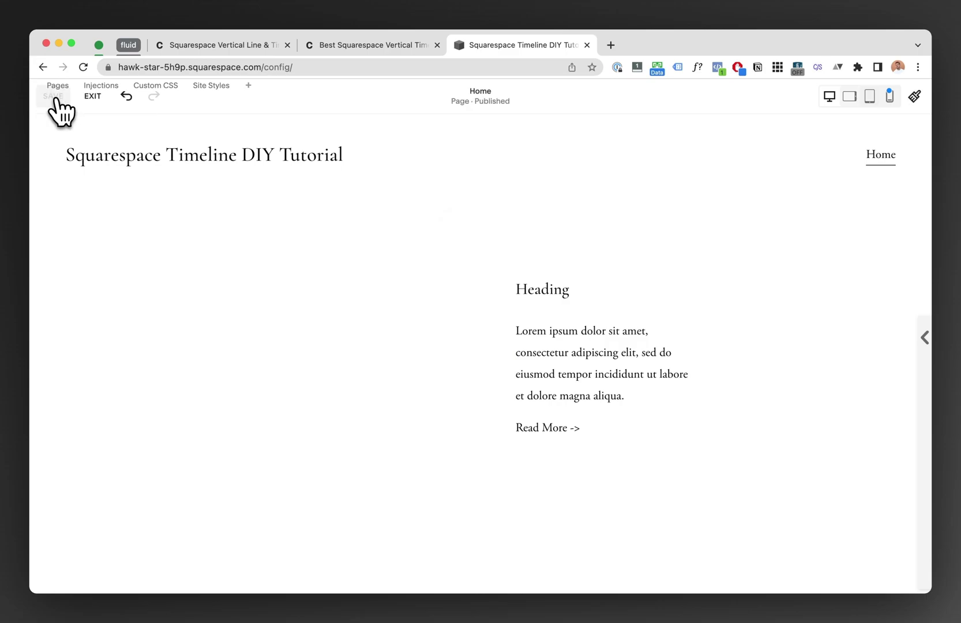
pyautogui.click(92, 97)
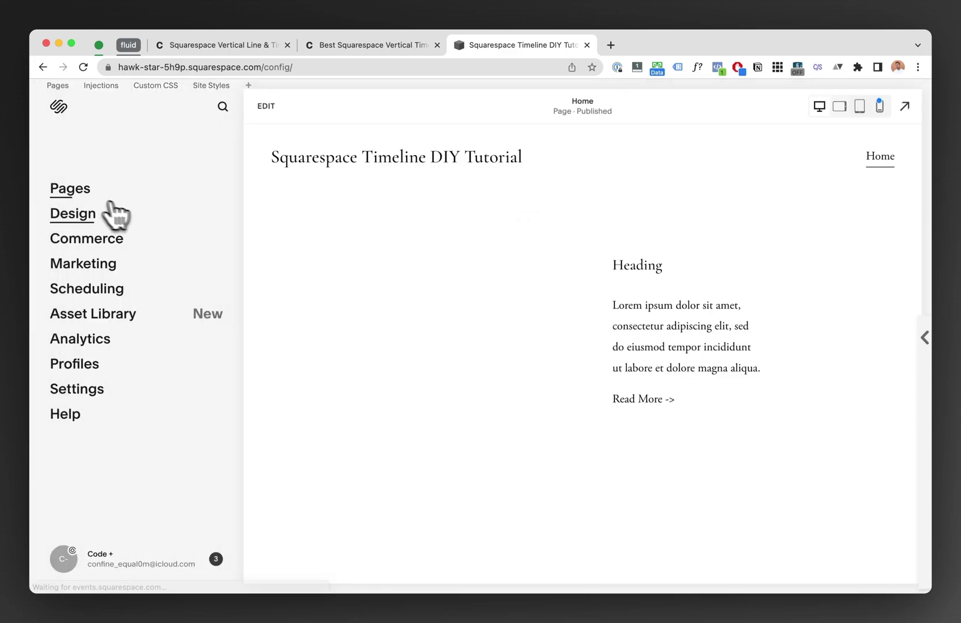
# Open the site's Custom CSS editor from Design settings
pyautogui.click(72, 214)
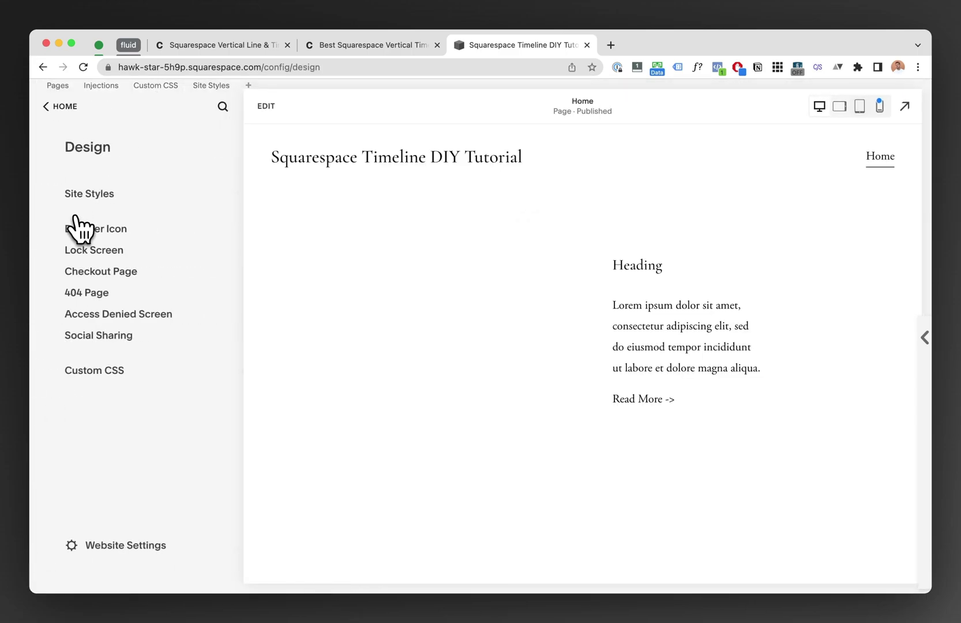
pyautogui.click(83, 369)
pyautogui.click(155, 407)
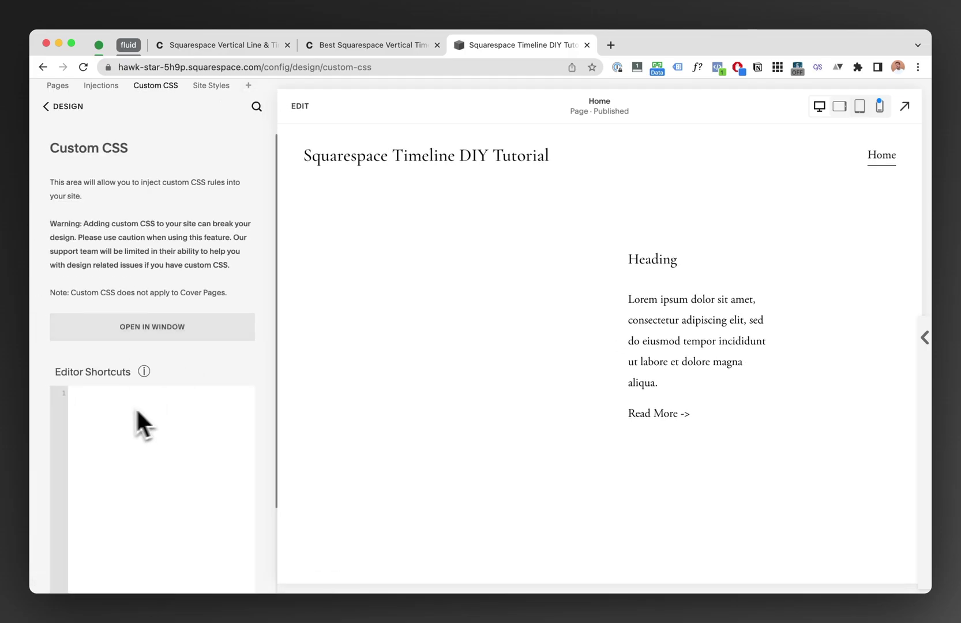
# Write the .vertical-timeline rule: 100px tall, 1px wide, black, with margin:auto
pyautogui.write('.Lorem ipsum dolor sit amet, consectetur adipiscing elit, sed do eiusmod tempor incididunt ut labore et dolore magna aliqua.')
pyautogui.press('super+a')
pyautogui.press('BackSpace')
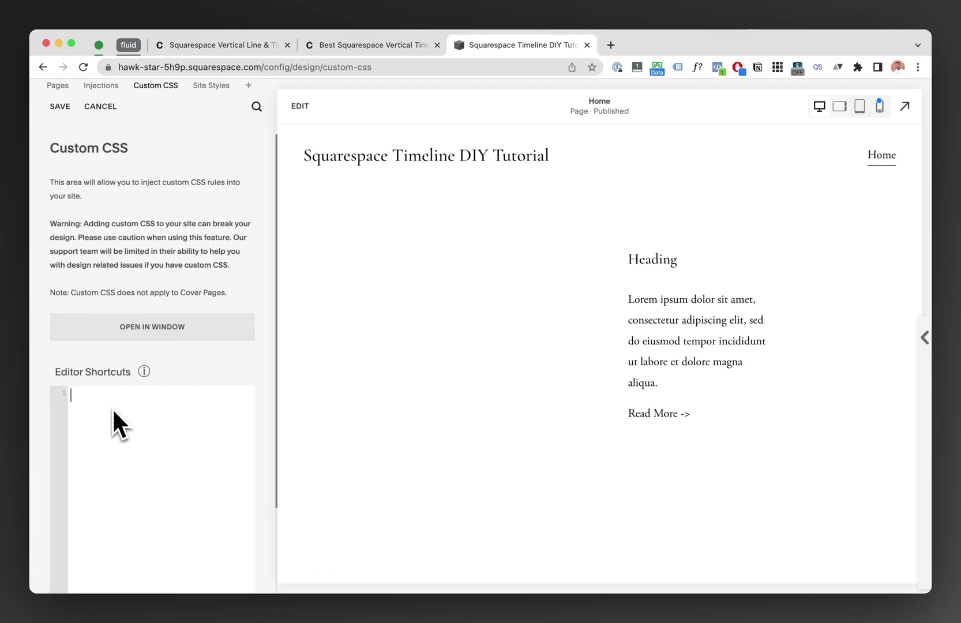
pyautogui.write('.')
pyautogui.write('vertical-timeline')
pyautogui.click(122, 523)
pyautogui.write('{')
pyautogui.press('Return')
pyautogui.write('height:')
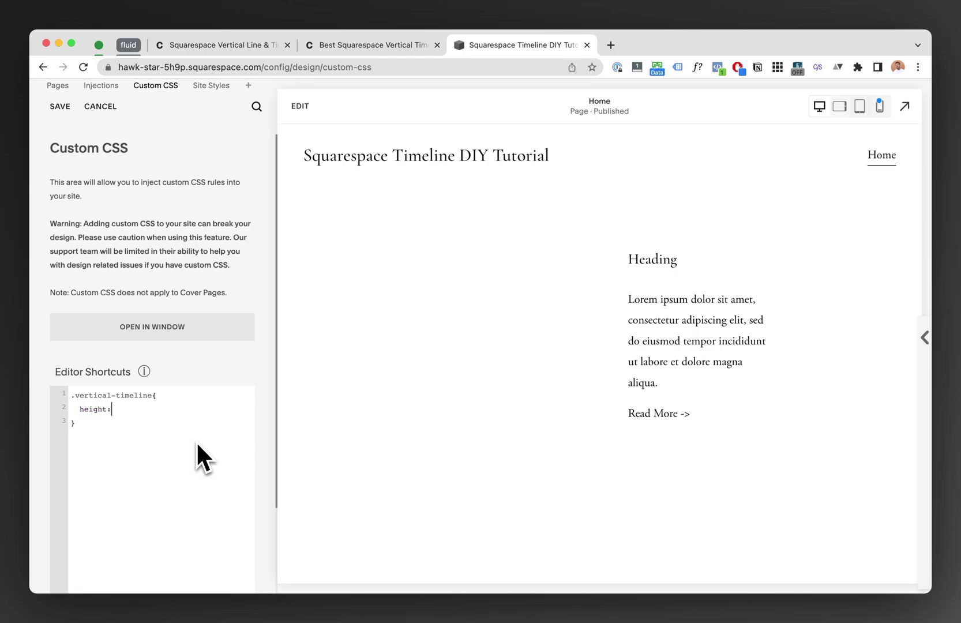
pyautogui.write('100px;')
pyautogui.press('Return')
pyautogui.write('background:black;   ')
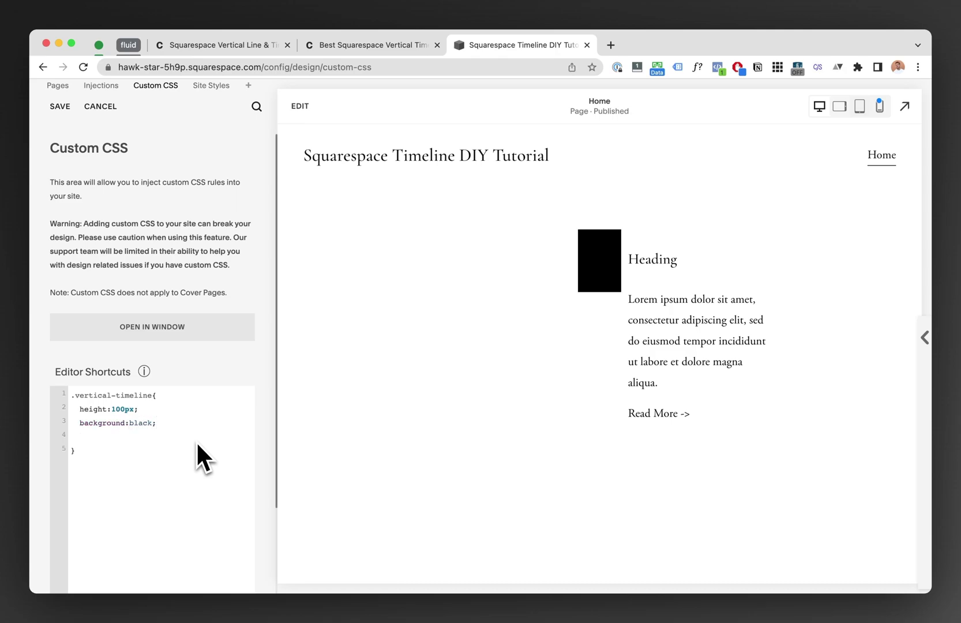
pyautogui.write('width:1p')
pyautogui.write('x;')
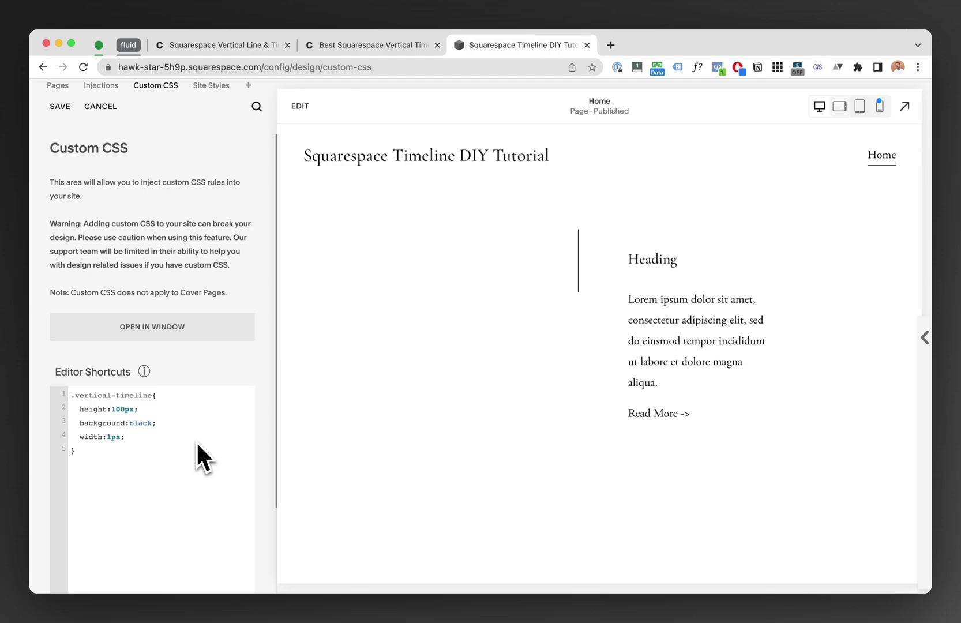
pyautogui.press('Return')
pyautogui.write('margin:')
pyautogui.write('auto')
pyautogui.write(';')
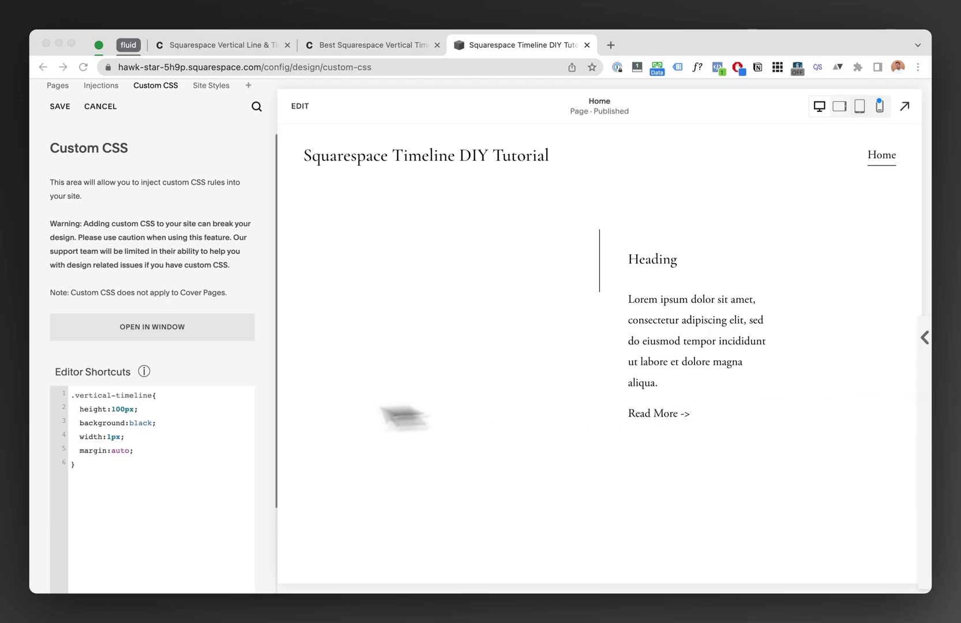
pyautogui.click(139, 450)
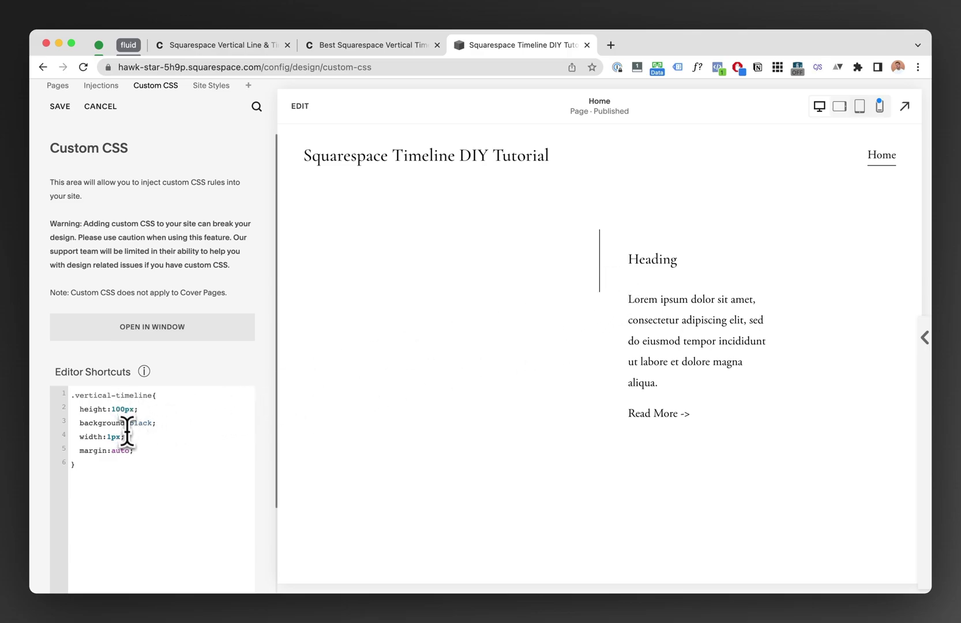
# Save the centring CSS in the Custom CSS editor
pyautogui.click(217, 45)
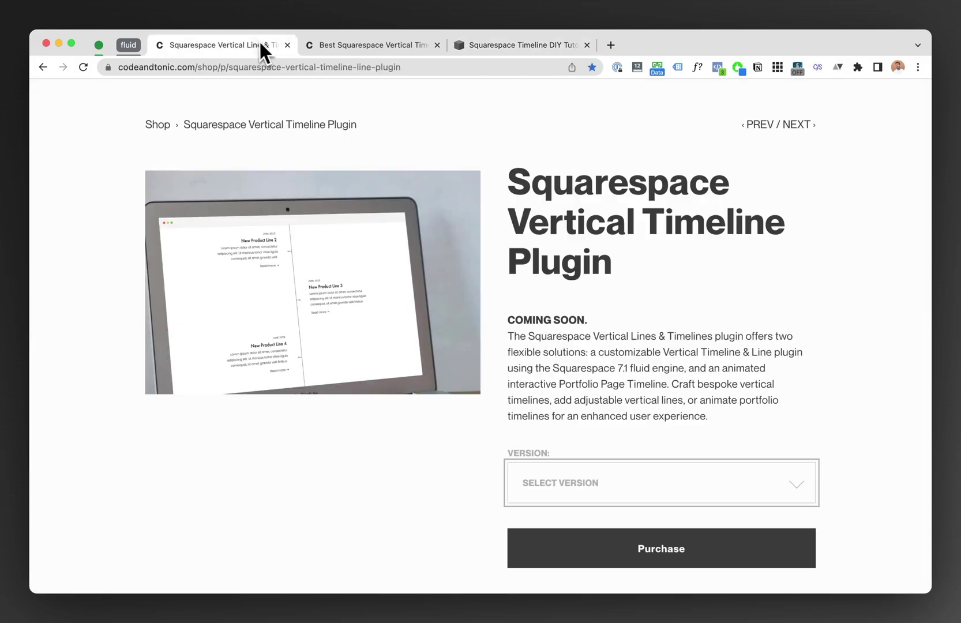
pyautogui.scroll(1, 638, 263)
pyautogui.click(522, 45)
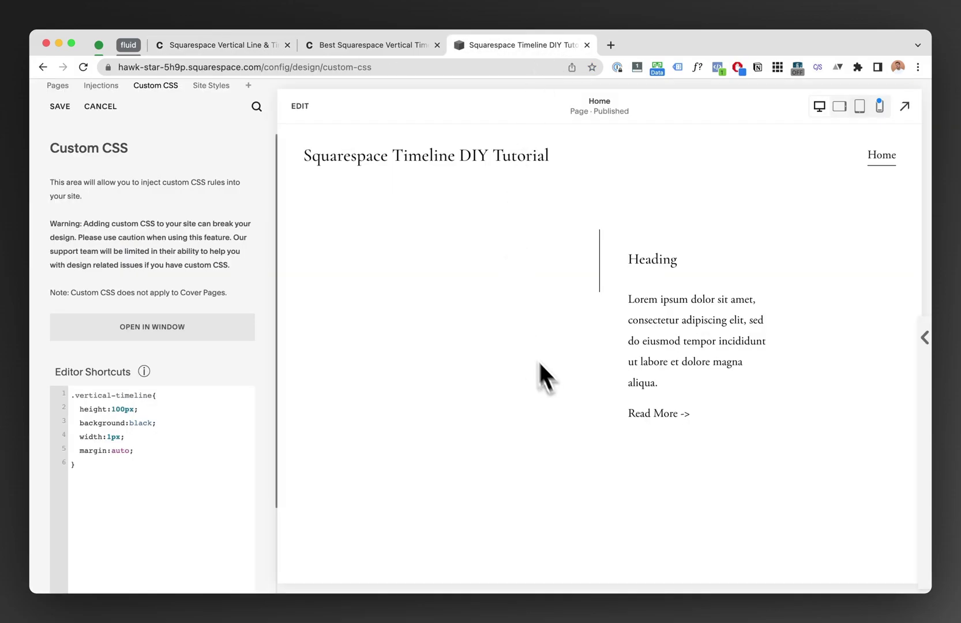
pyautogui.click(60, 106)
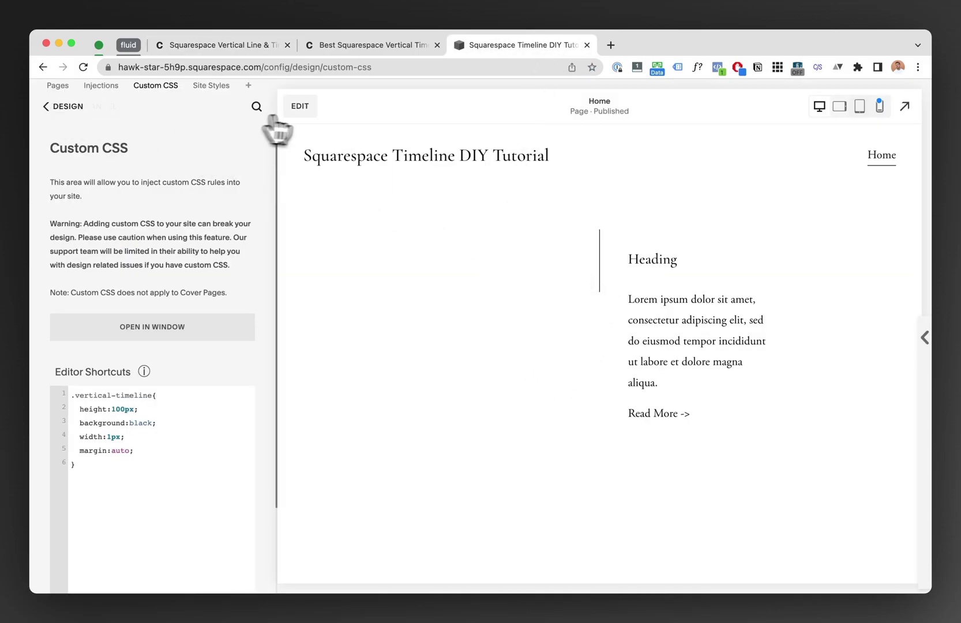
# Resize the timeline code block's height on the page and save the page
pyautogui.click(299, 106)
pyautogui.click(481, 342)
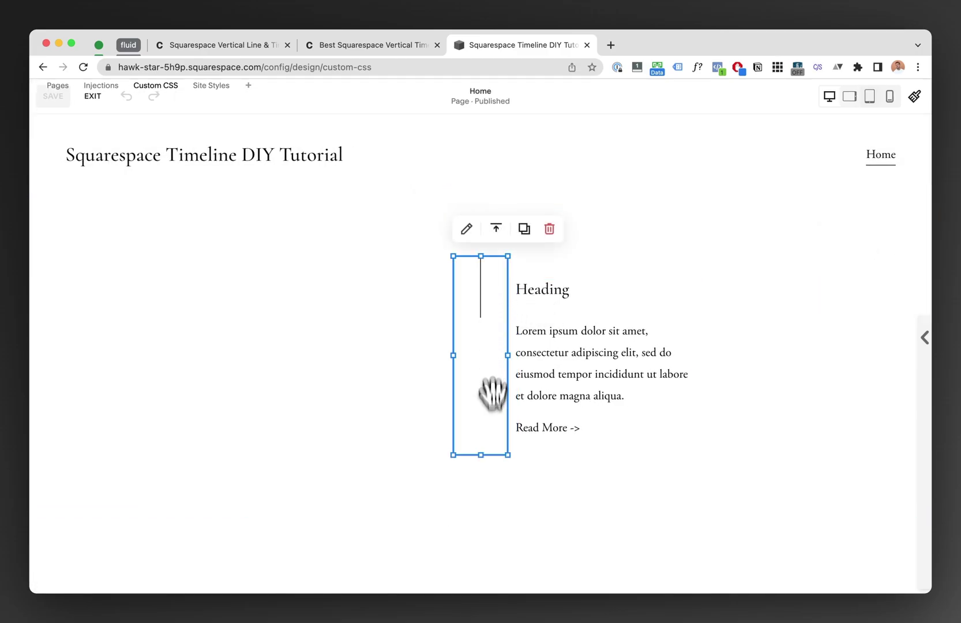
pyautogui.moveTo(480, 435)
pyautogui.mouseDown()
pyautogui.moveTo(486, 460)
pyautogui.moveTo(486, 409)
pyautogui.moveTo(481, 454)
pyautogui.mouseUp()
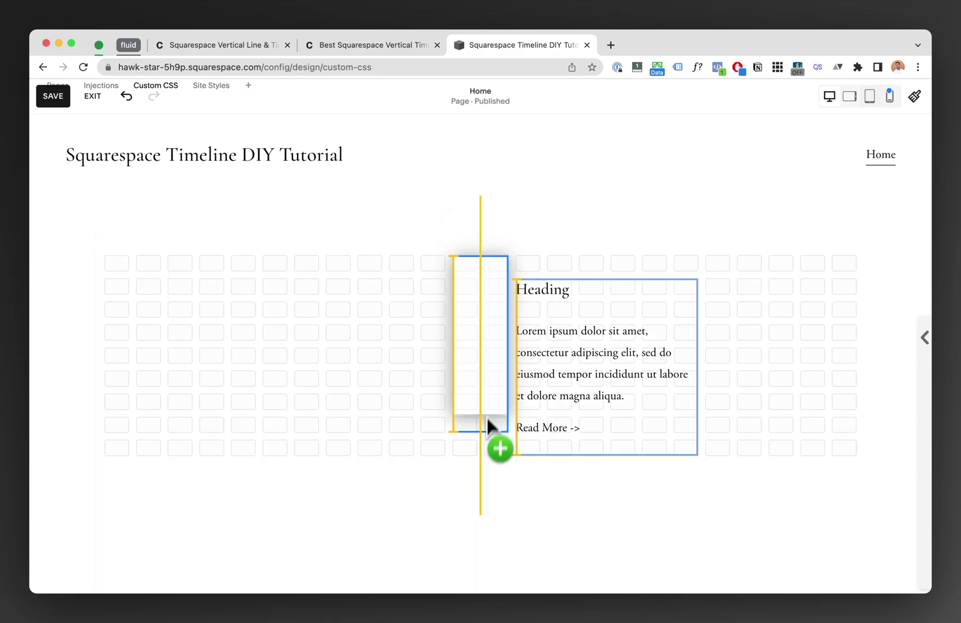
pyautogui.click(361, 338)
pyautogui.click(52, 95)
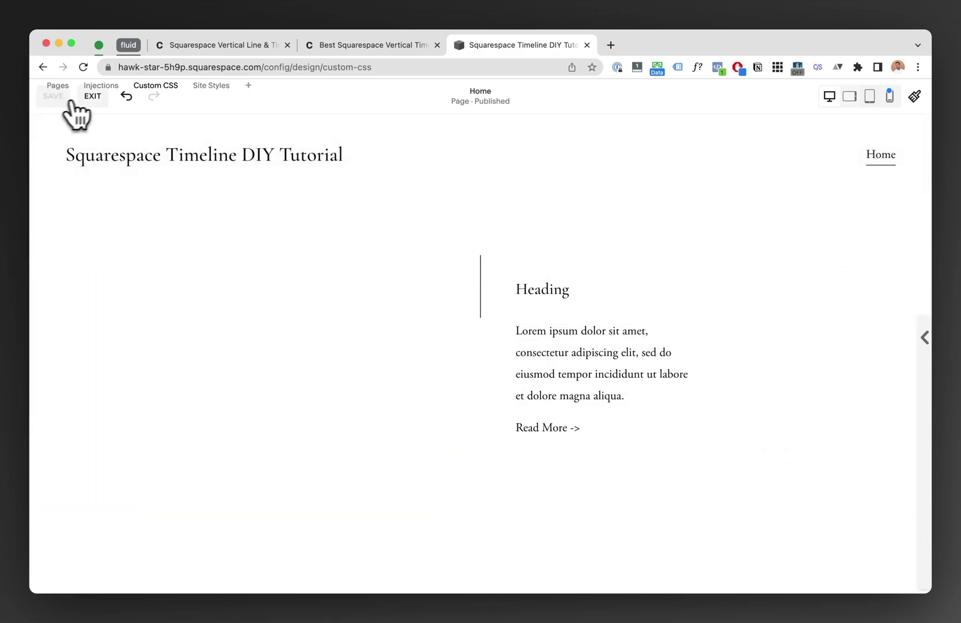
pyautogui.click(93, 96)
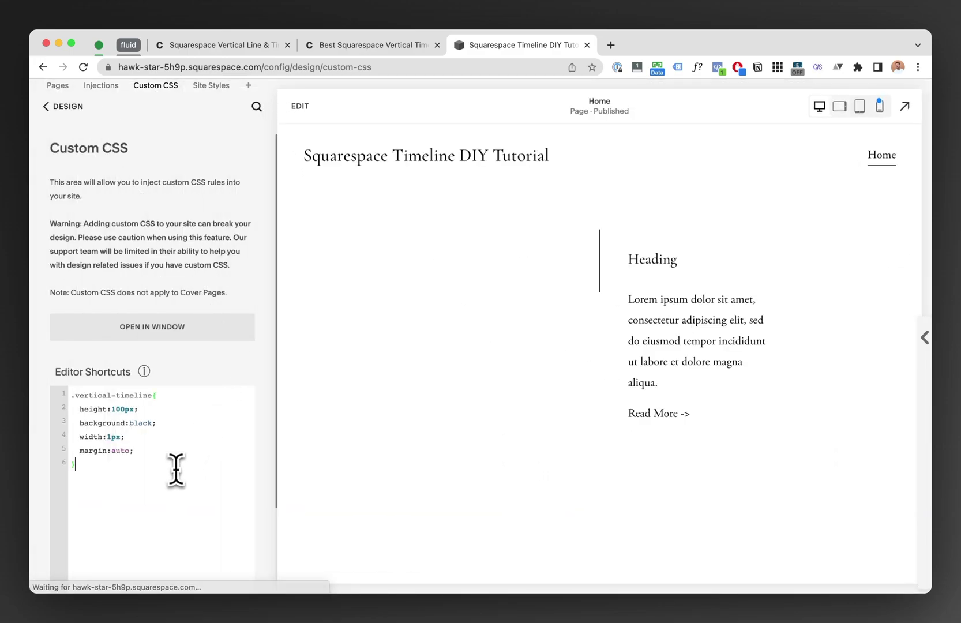
# Add blank lines below the timeline rule and begin a .sqs-block-content:has() rule
pyautogui.click(176, 469)
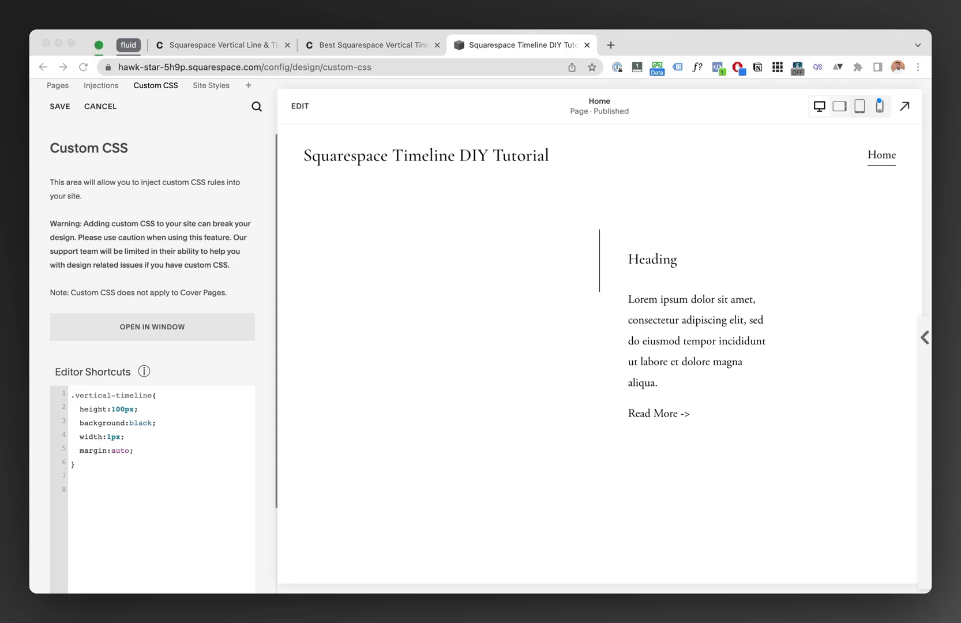
pyautogui.click(155, 485)
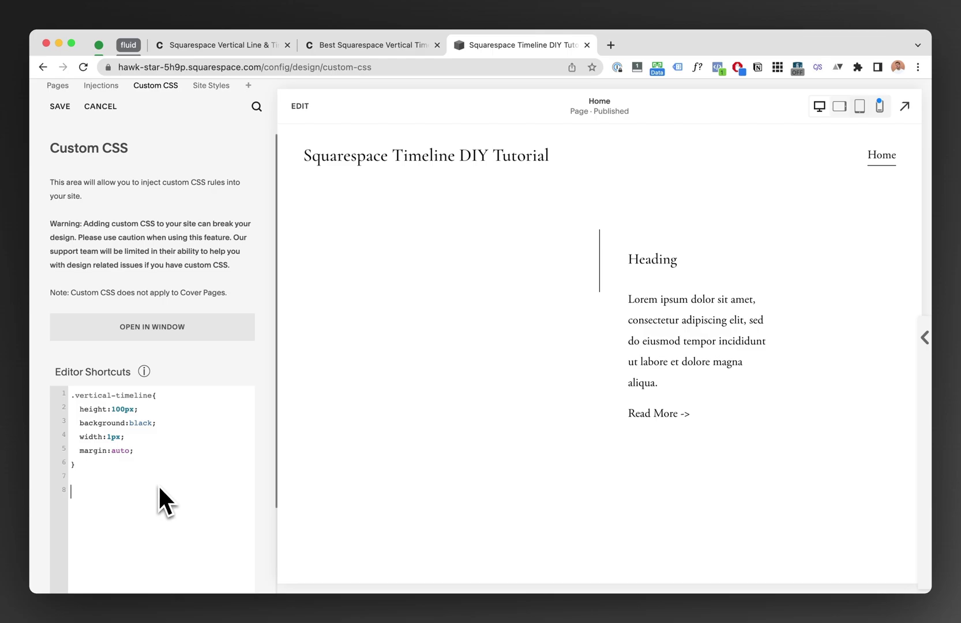
pyautogui.scroll(-1, 158, 484)
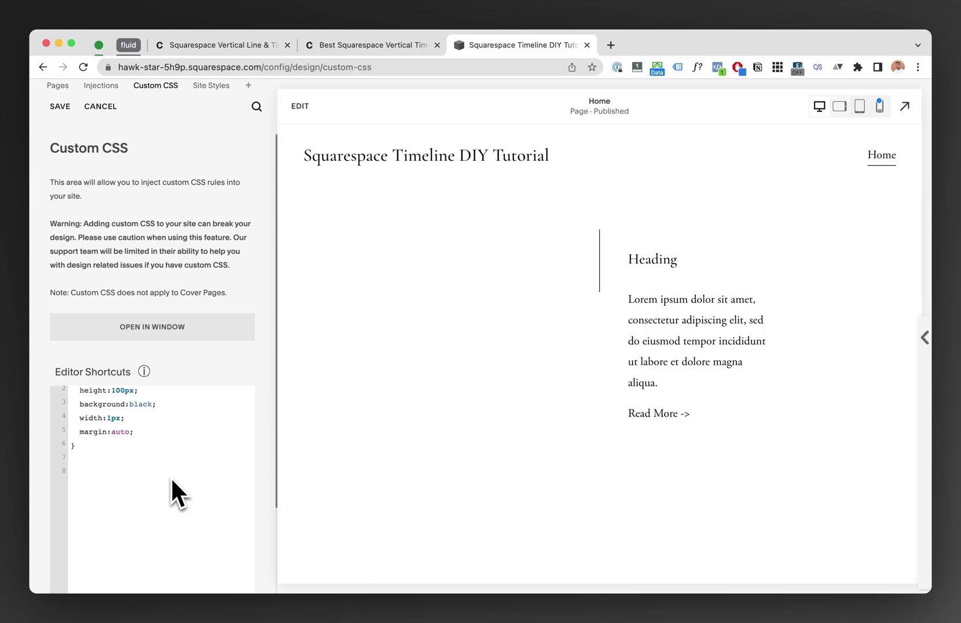
pyautogui.click(219, 45)
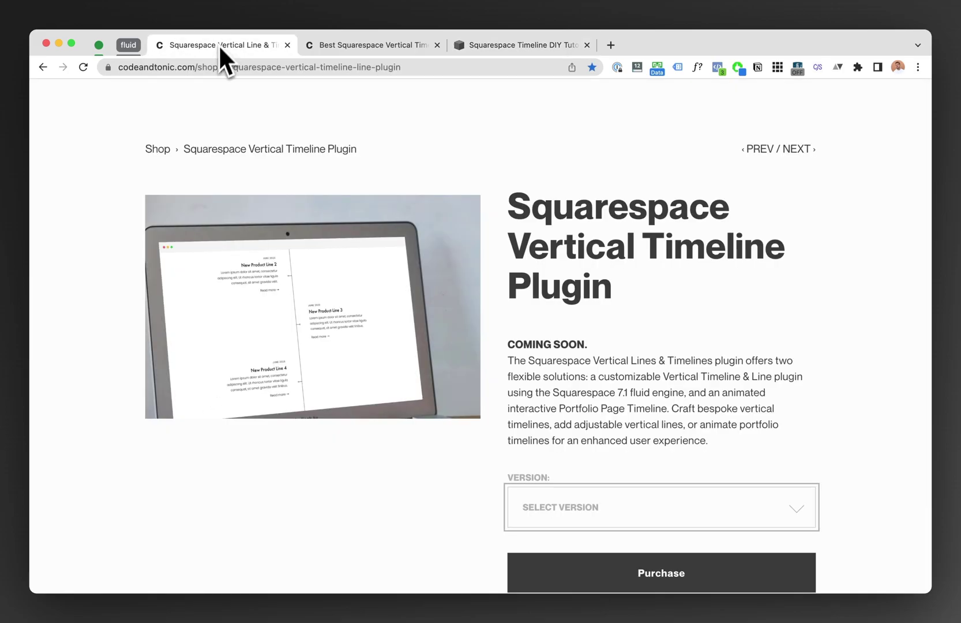
pyautogui.scroll(1, 349, 253)
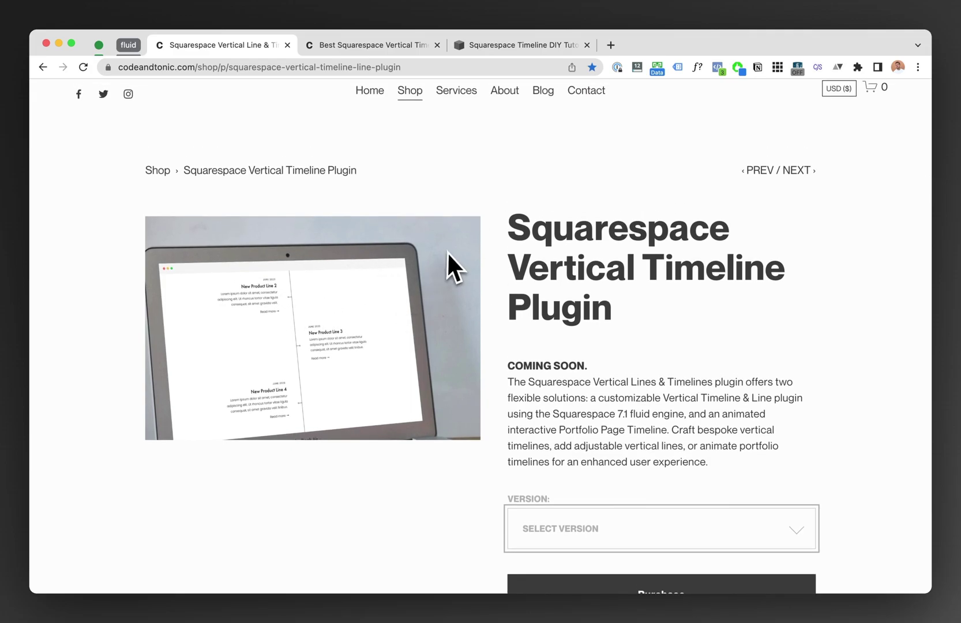
pyautogui.click(518, 45)
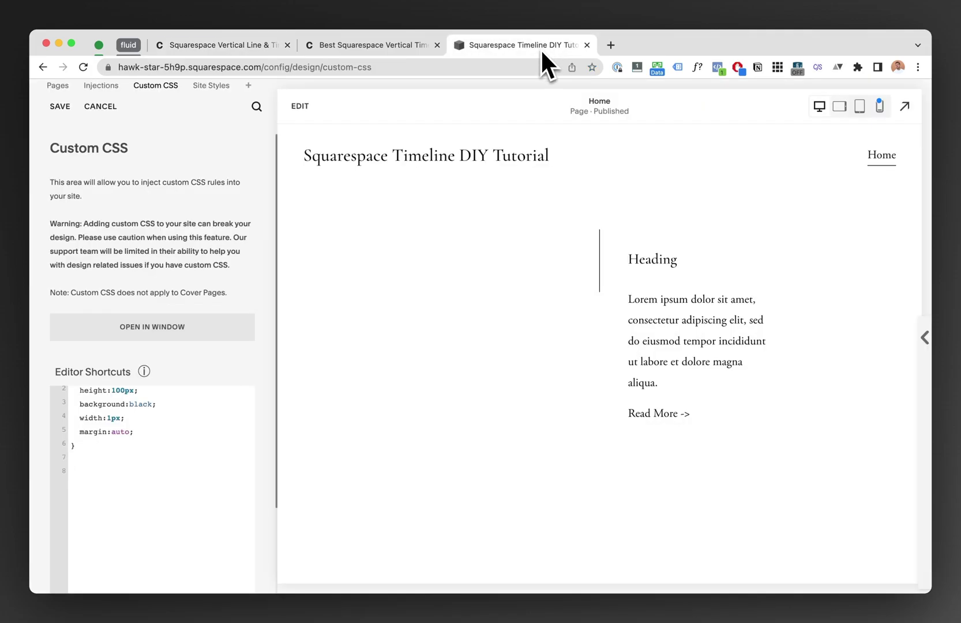
pyautogui.scroll(1, 120, 478)
pyautogui.write('.sqs-block-content:has()')
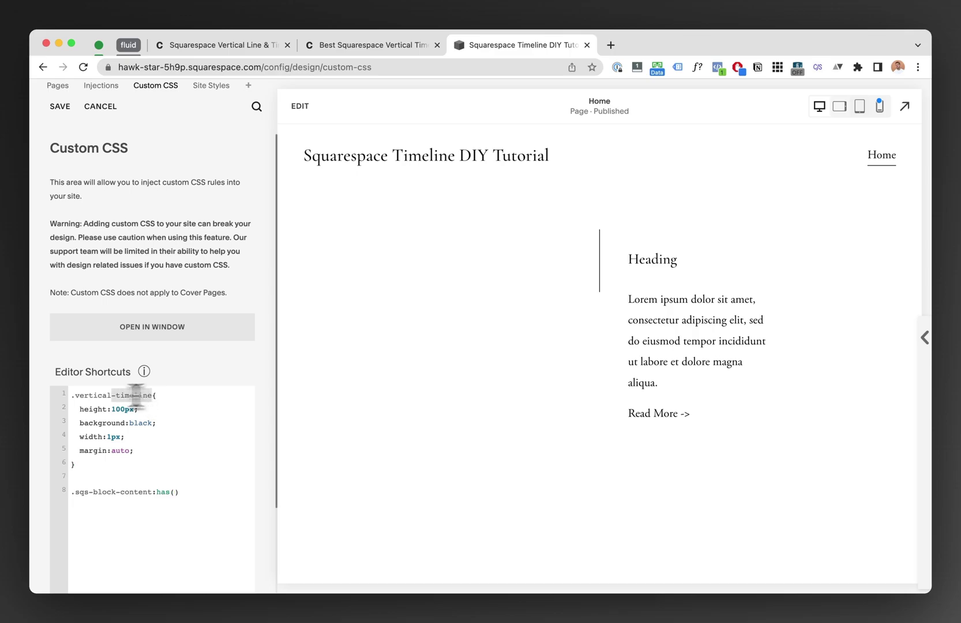
# Paste the vertical-timeline class name into the .sqs-block-content:has() rule for 100% height
pyautogui.click(175, 492)
pyautogui.write('.vertical-timeline')
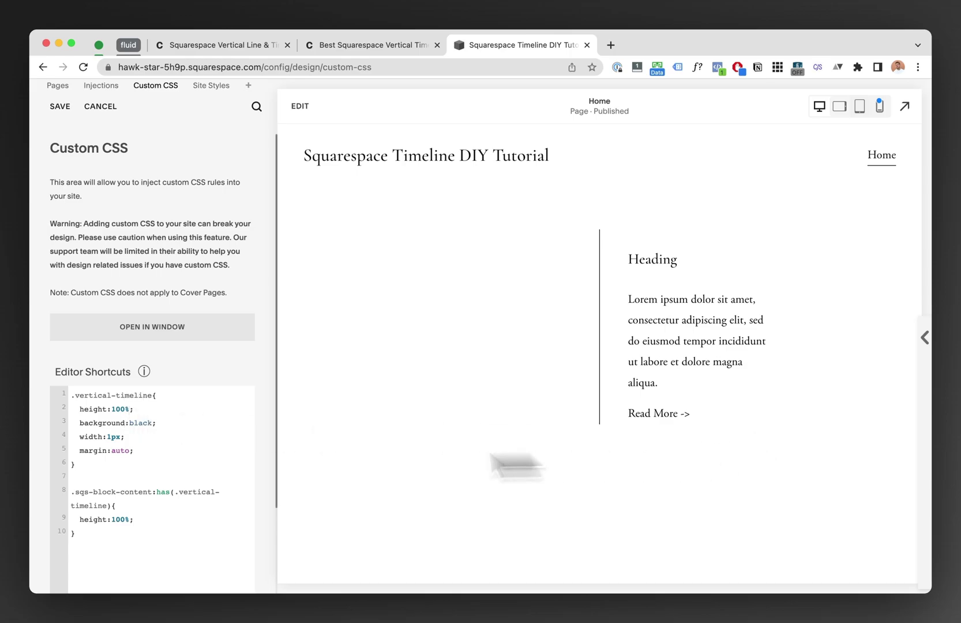
pyautogui.scroll(-1, 150, 460)
pyautogui.scroll(-3, 50, 434)
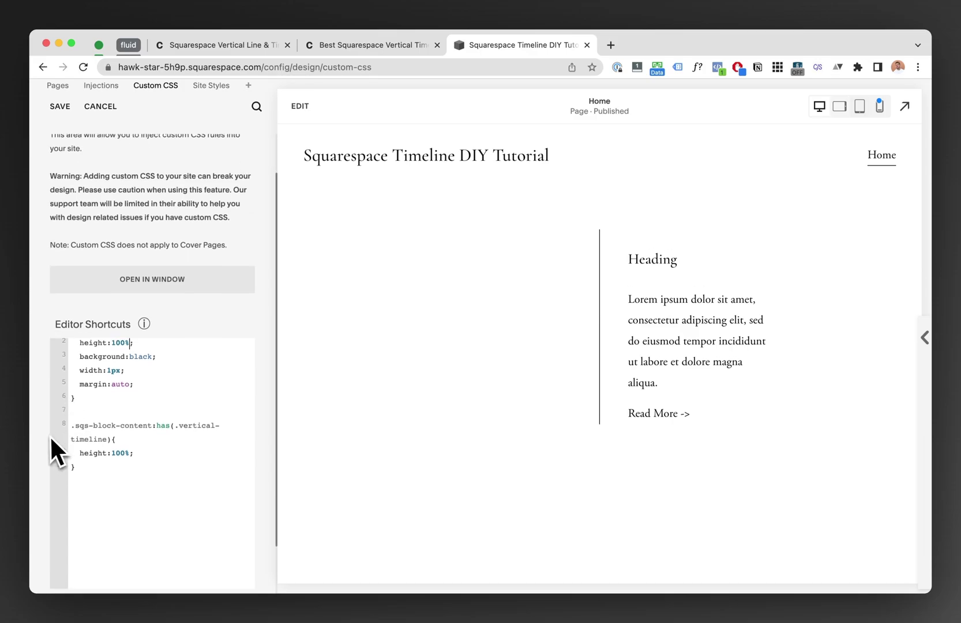
# Delete the trial height:30px and uncomment height:100% on line 9
pyautogui.click(80, 412)
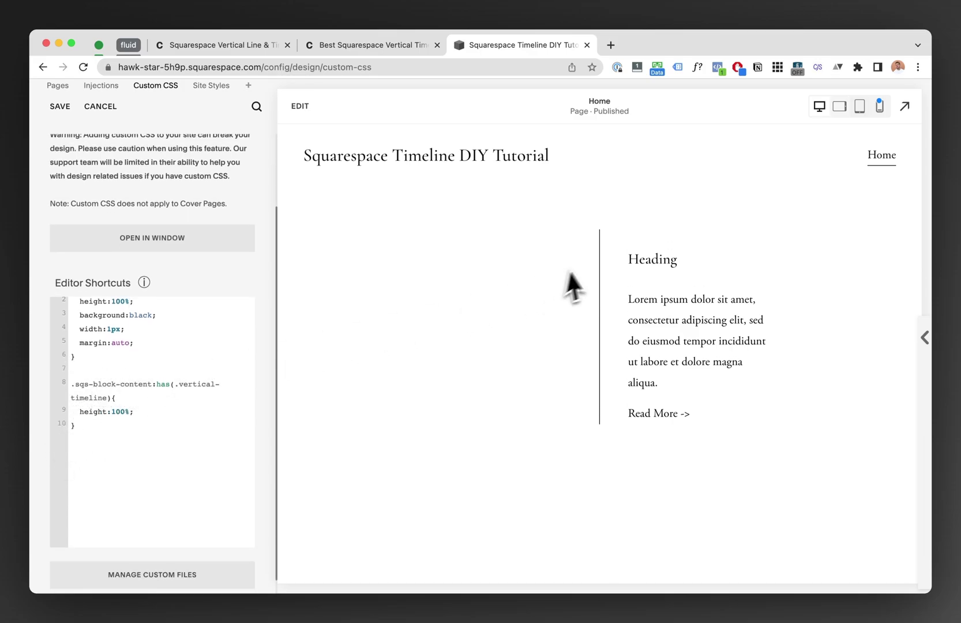
pyautogui.moveTo(71, 383); pyautogui.dragTo(149, 384)
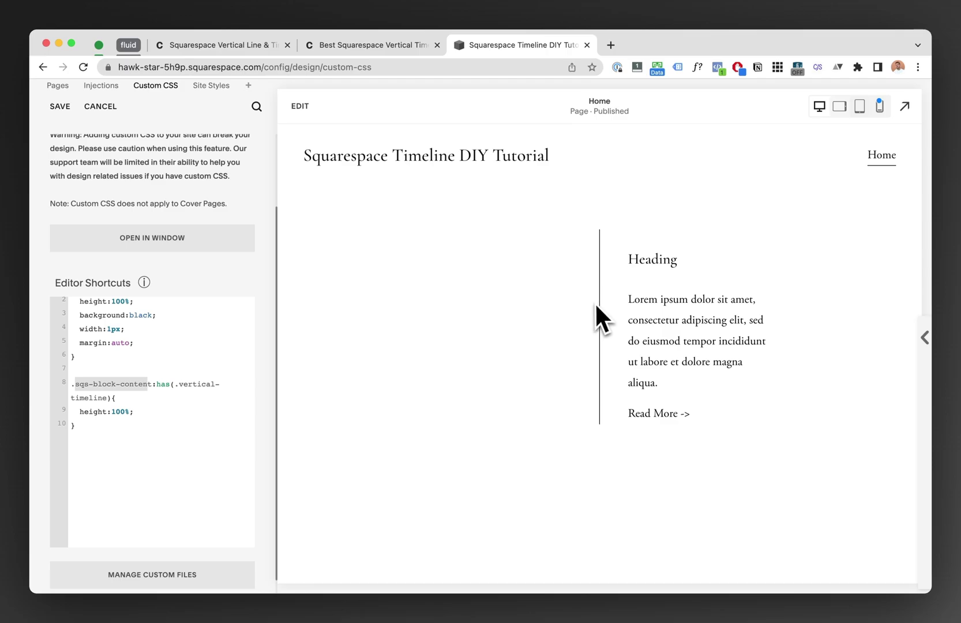
pyautogui.click(158, 409)
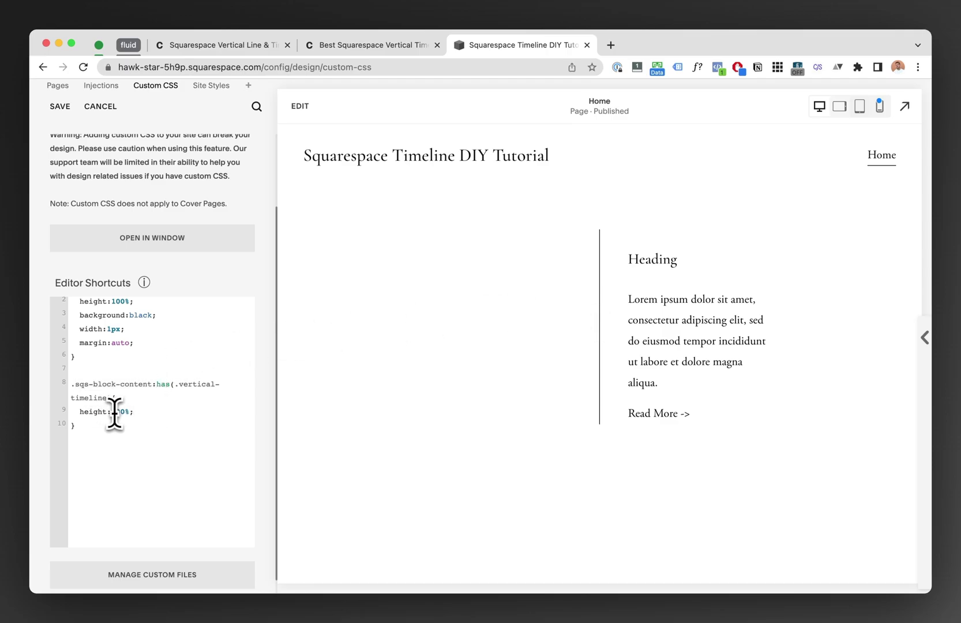
pyautogui.scroll(1, 114, 411)
pyautogui.write('height:30px;')
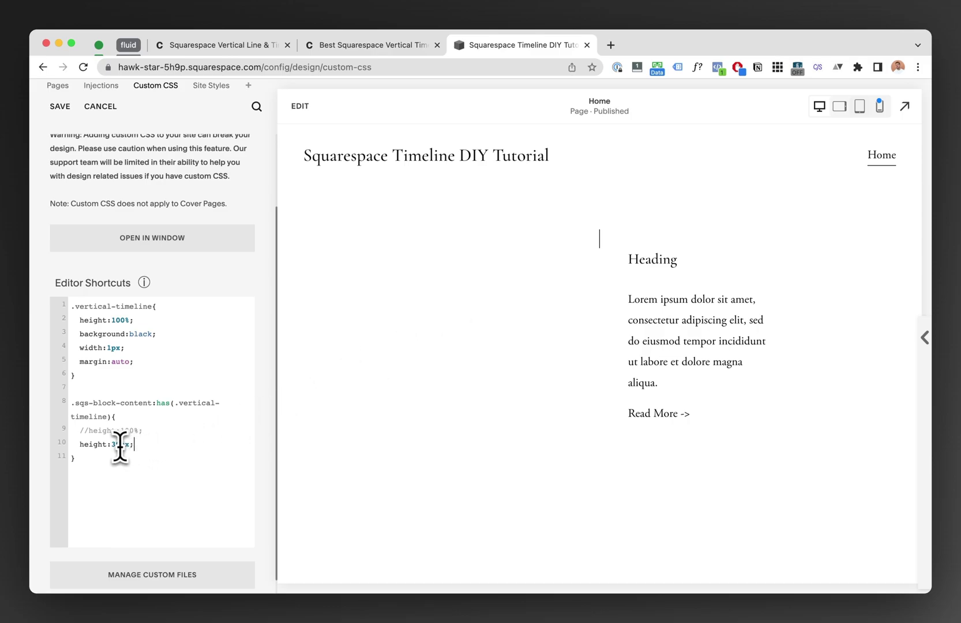
pyautogui.moveTo(134, 445); pyautogui.dragTo(80, 444)
pyautogui.press('BackSpace')
pyautogui.click(90, 430)
pyautogui.press('BackSpace')
pyautogui.press('BackSpace')
pyautogui.press('BackSpace')
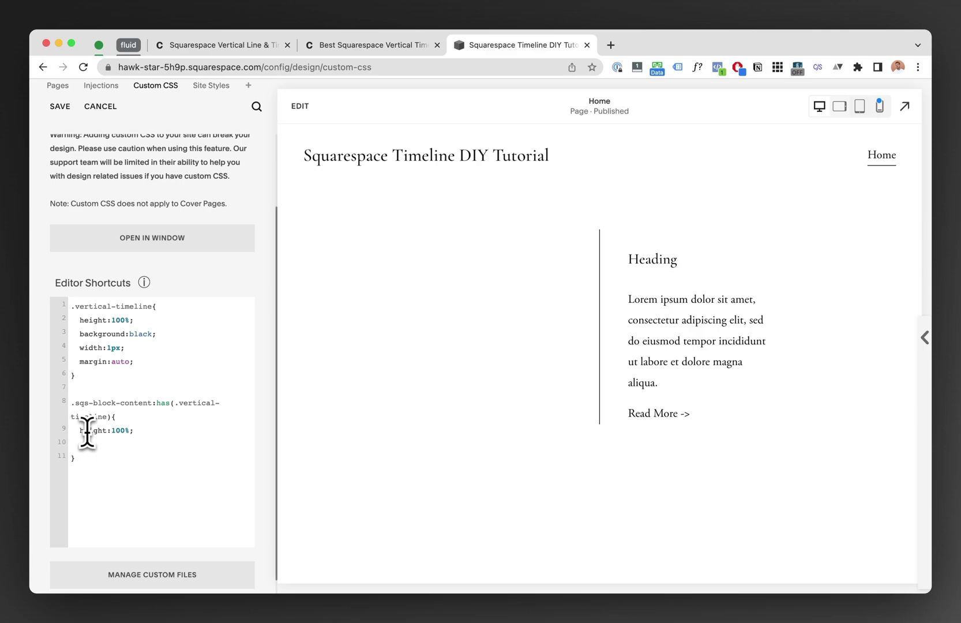
pyautogui.click(124, 444)
# Save the custom CSS, then check the vertical-line code block in the editor and save
pyautogui.click(60, 106)
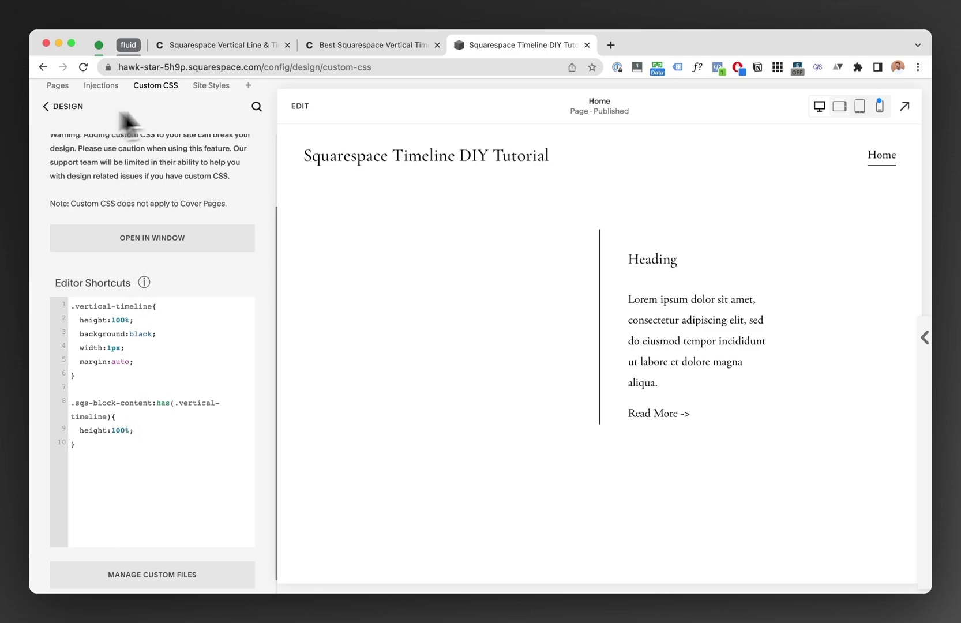
pyautogui.click(299, 106)
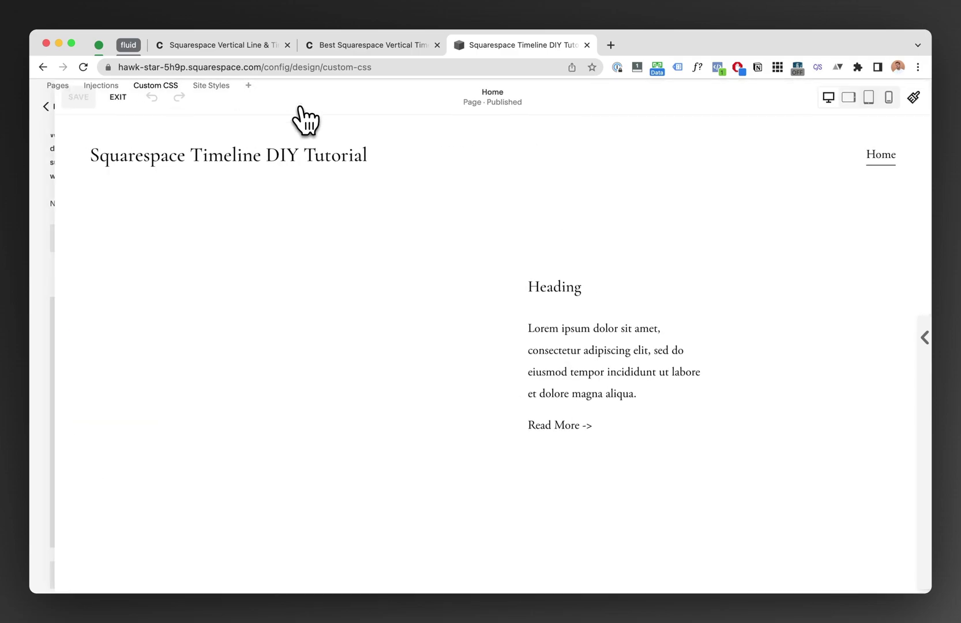
pyautogui.click(507, 417)
pyautogui.scroll(-2, 518, 436)
pyautogui.moveTo(488, 392); pyautogui.dragTo(479, 459)
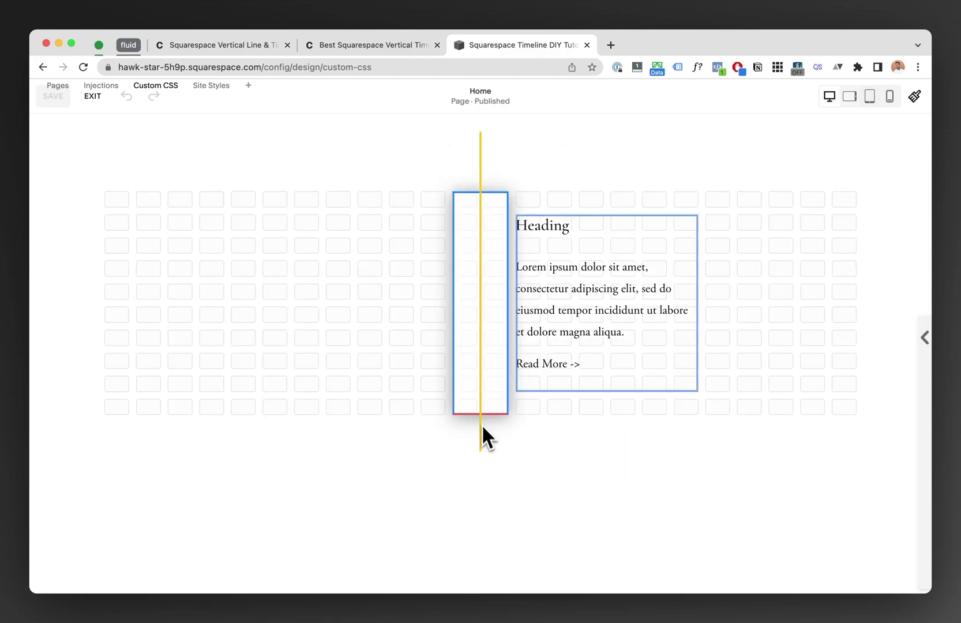
pyautogui.click(584, 459)
pyautogui.click(53, 96)
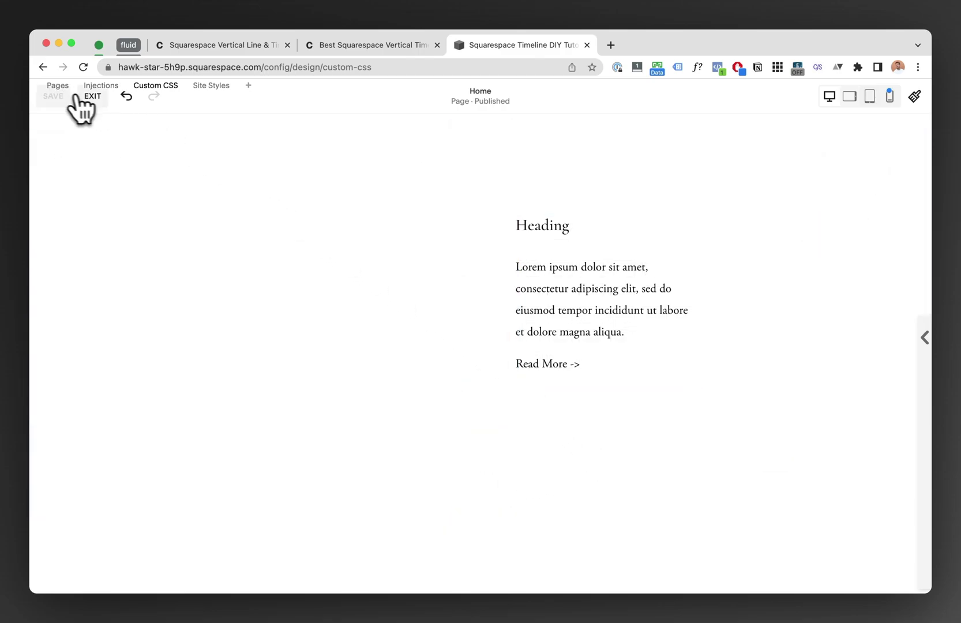
pyautogui.click(92, 96)
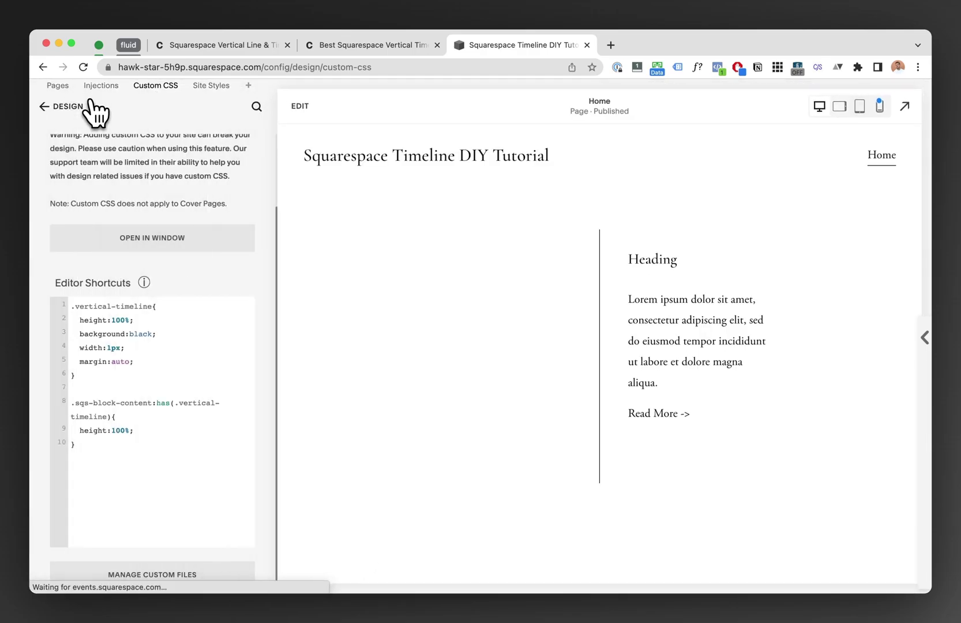
pyautogui.scroll(-2, 589, 421)
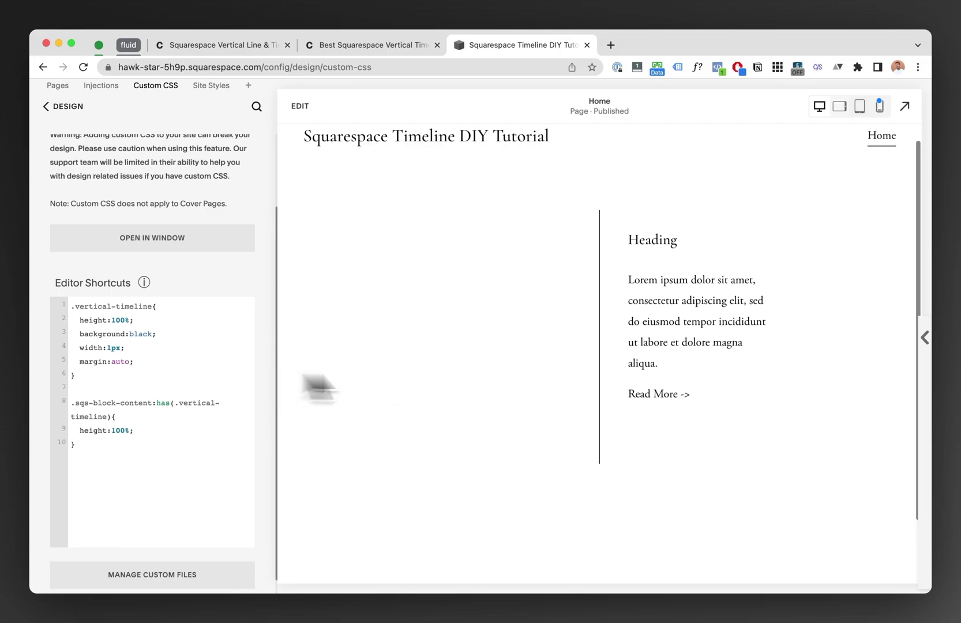
# Preview the full-height timeline line and reopen the Home page in the editor
pyautogui.click(300, 106)
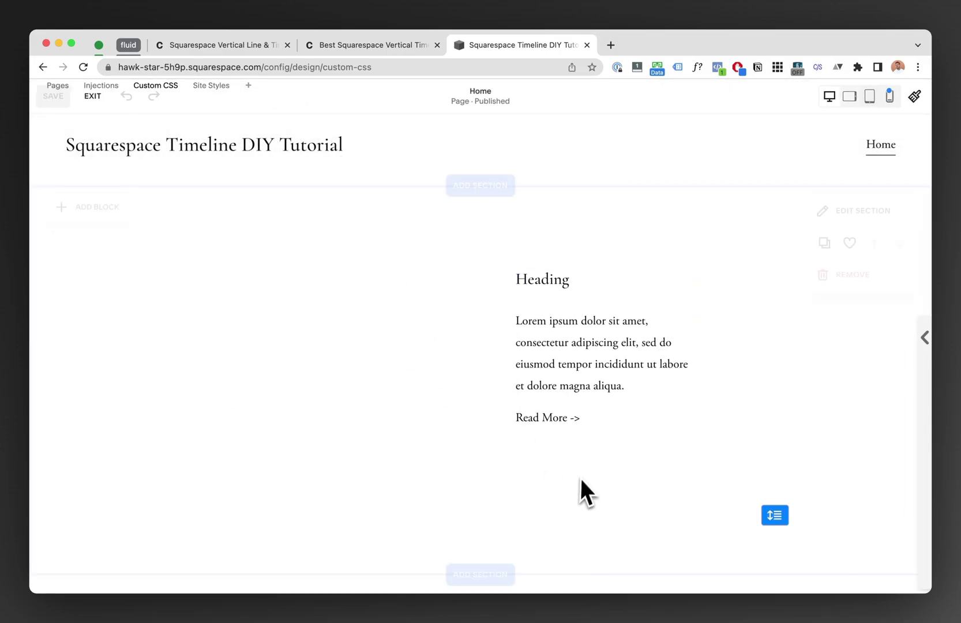
pyautogui.moveTo(481, 379)
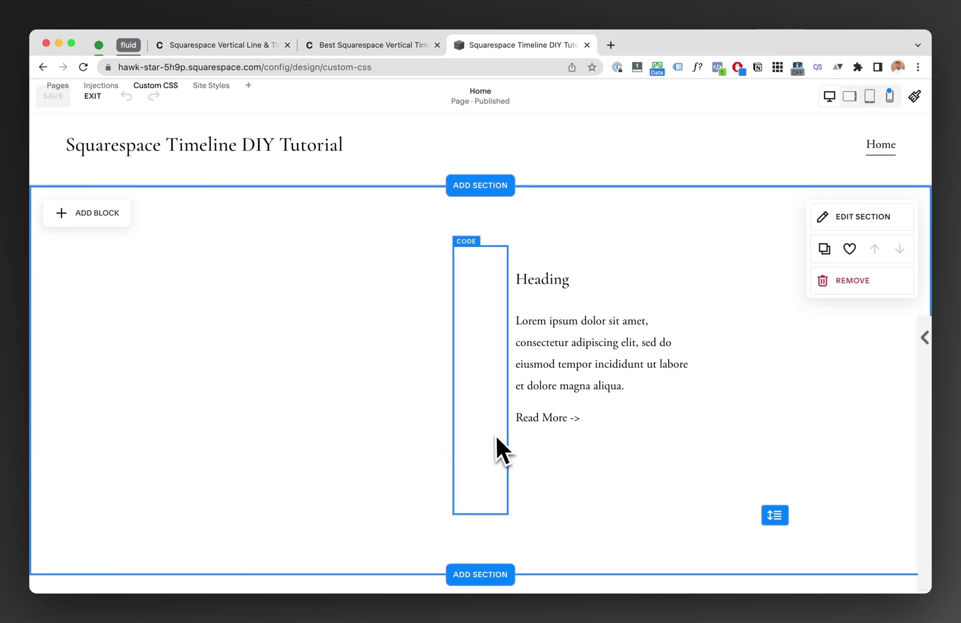
pyautogui.click(93, 96)
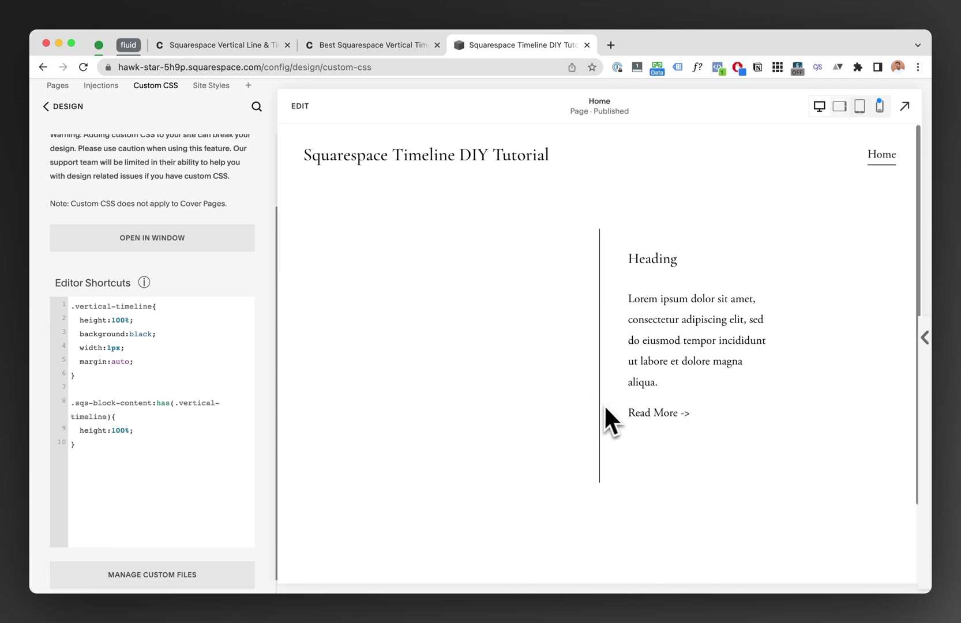
pyautogui.scroll(-2, 611, 404)
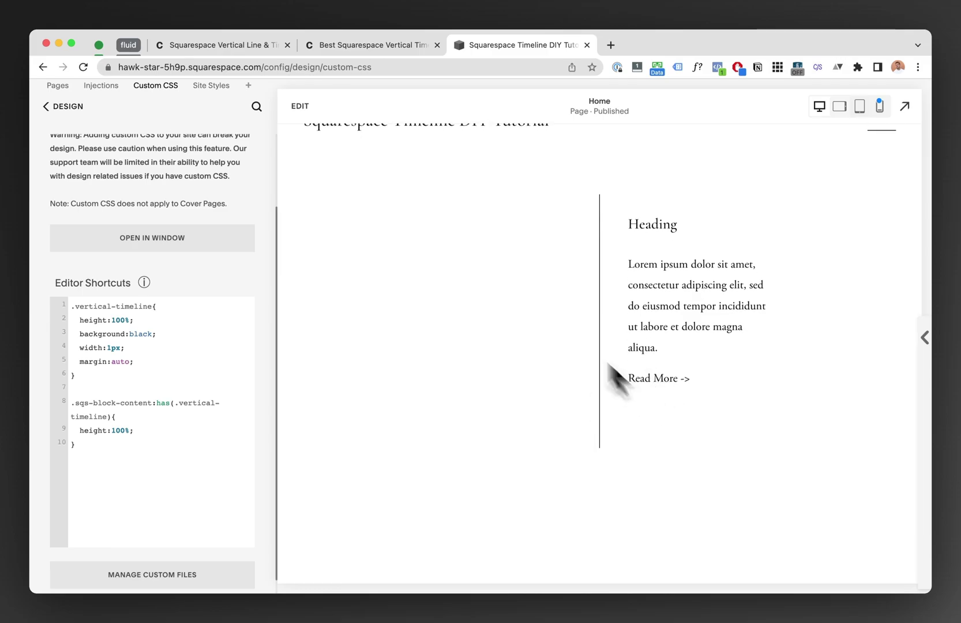
pyautogui.click(299, 105)
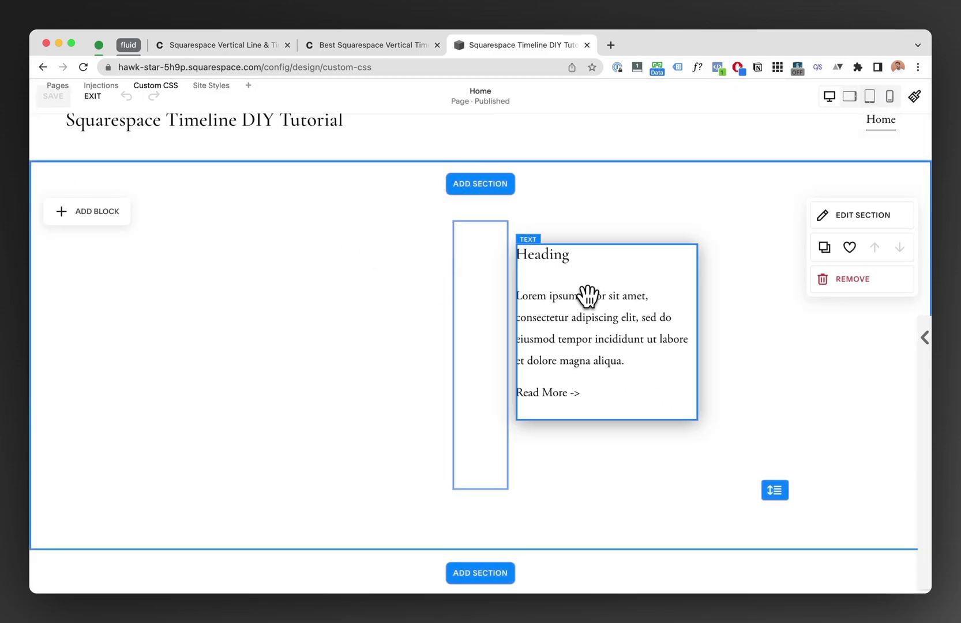
# Shift the text block right and add a short horizontal Line block, then save
pyautogui.moveTo(588, 297); pyautogui.dragTo(653, 325)
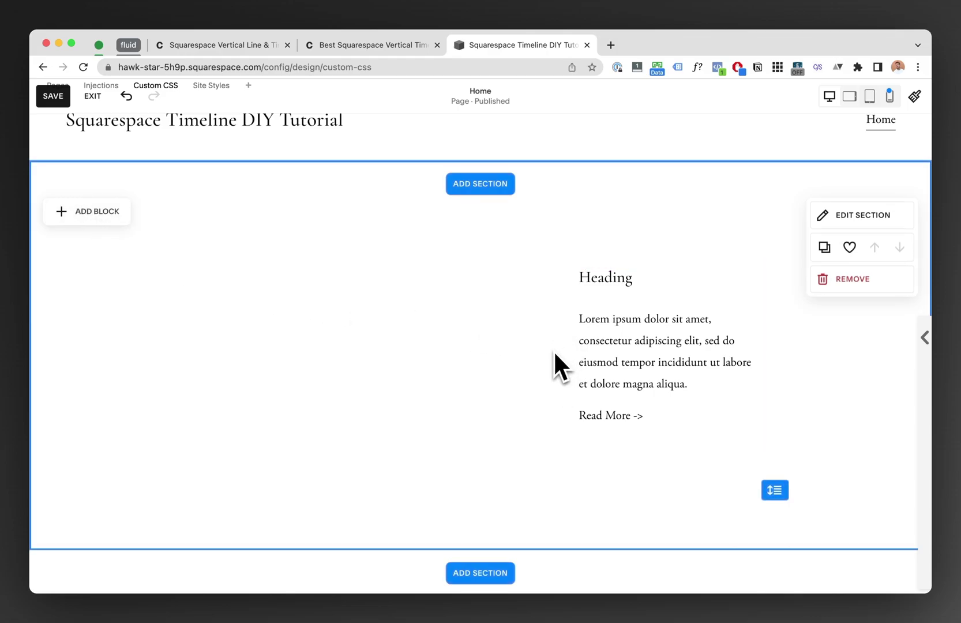
pyautogui.click(79, 212)
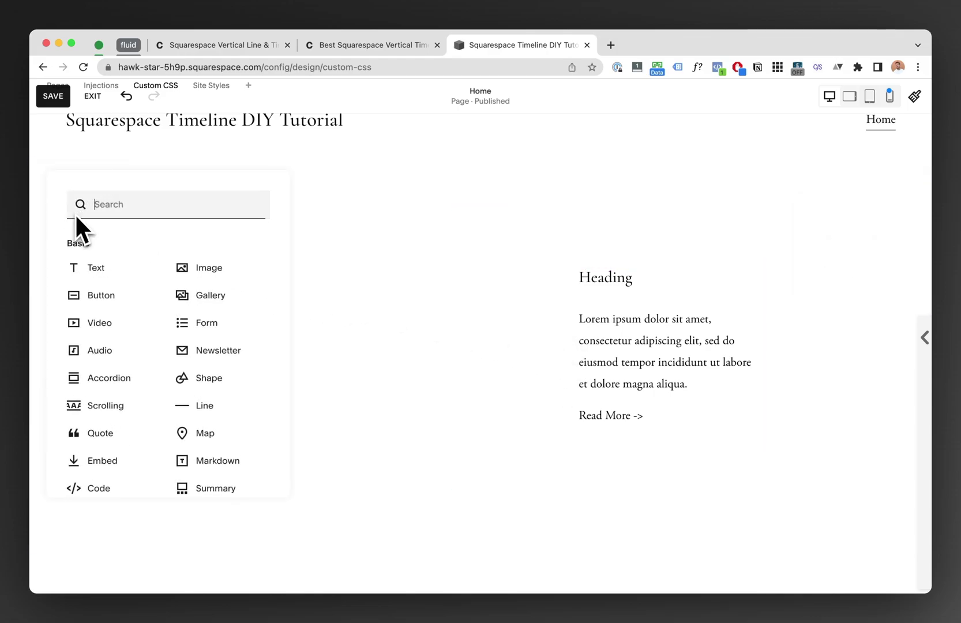
pyautogui.click(196, 409)
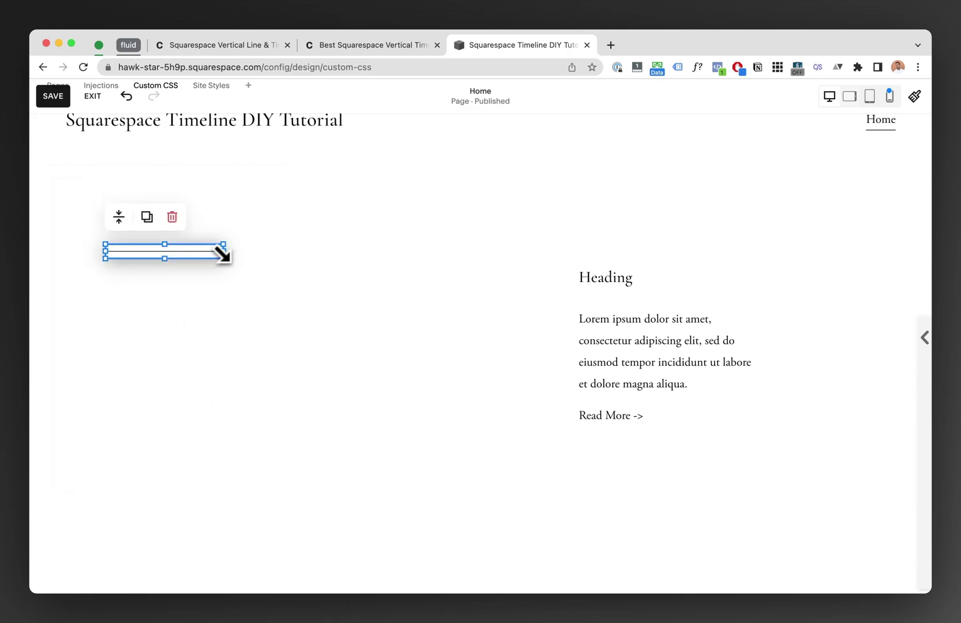
pyautogui.moveTo(223, 254)
pyautogui.mouseDown()
pyautogui.moveTo(161, 255)
pyautogui.moveTo(535, 346)
pyautogui.mouseUp()
pyautogui.click(191, 274)
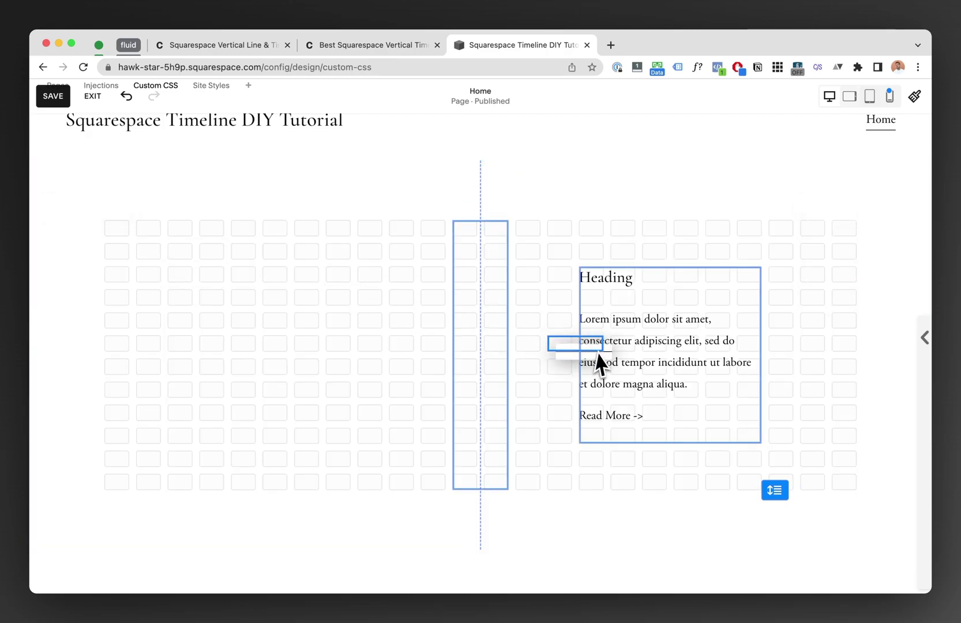
pyautogui.click(543, 386)
pyautogui.click(53, 96)
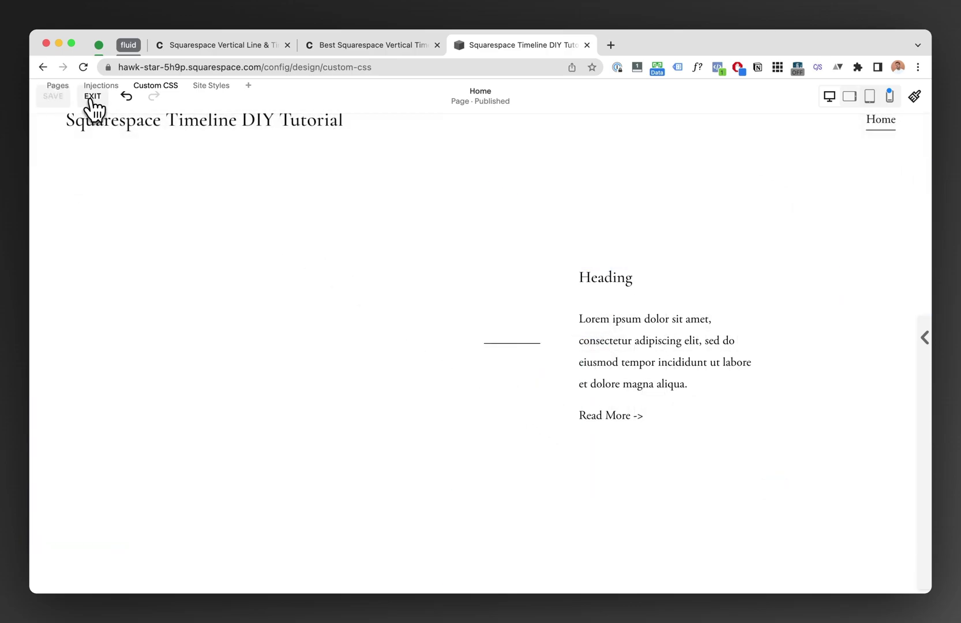
pyautogui.click(92, 98)
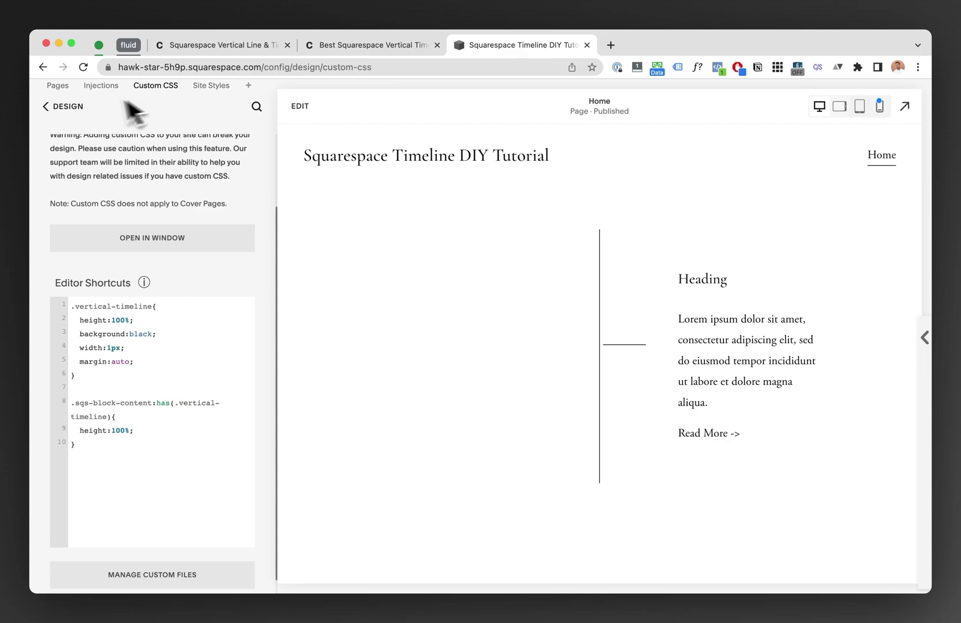
# Place a short line stop left of the vertical timeline and save the page
pyautogui.click(299, 106)
pyautogui.click(512, 379)
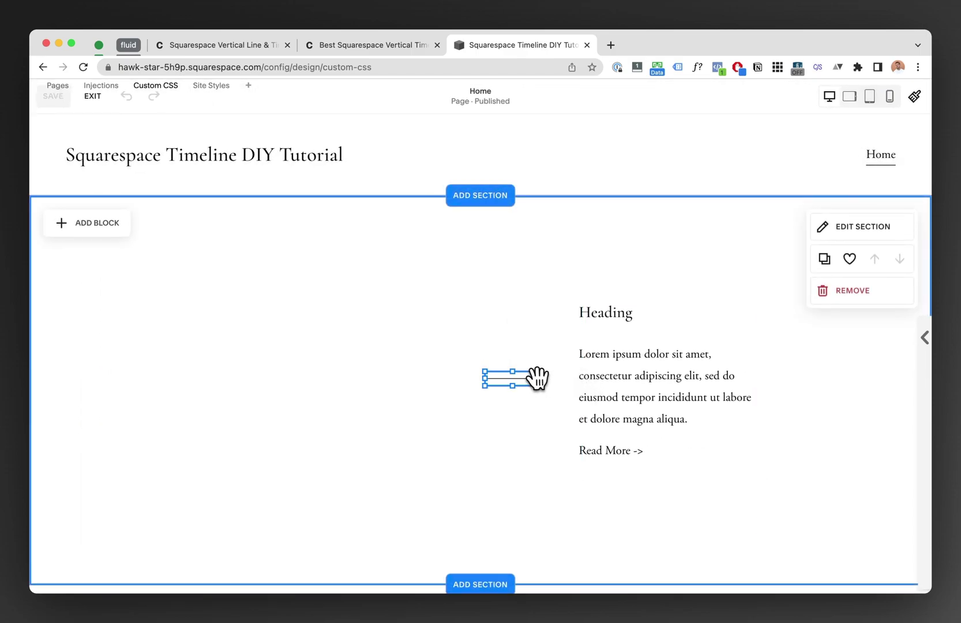
pyautogui.moveTo(526, 379); pyautogui.dragTo(452, 412)
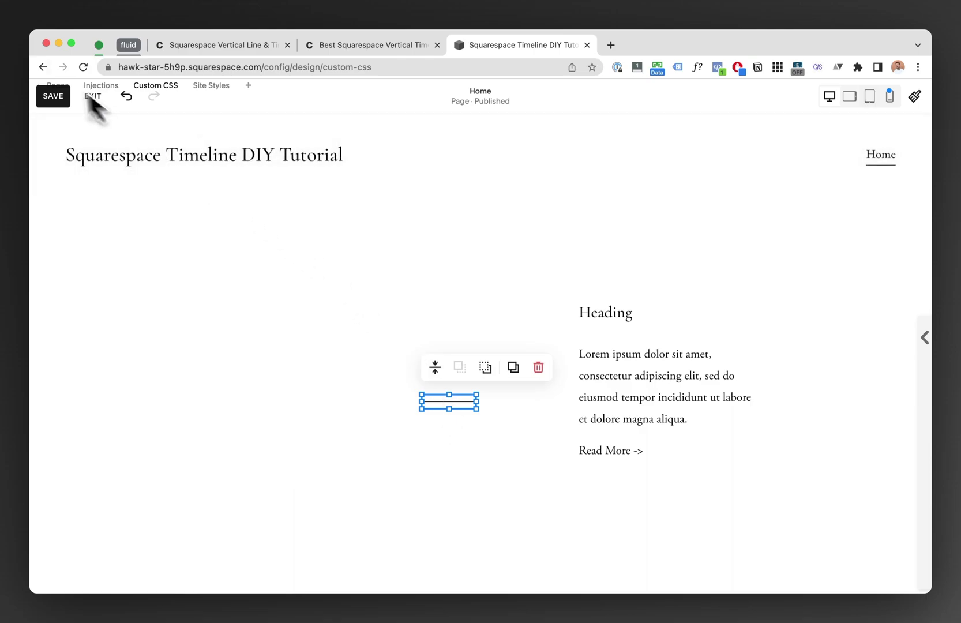
pyautogui.click(52, 96)
pyautogui.click(92, 97)
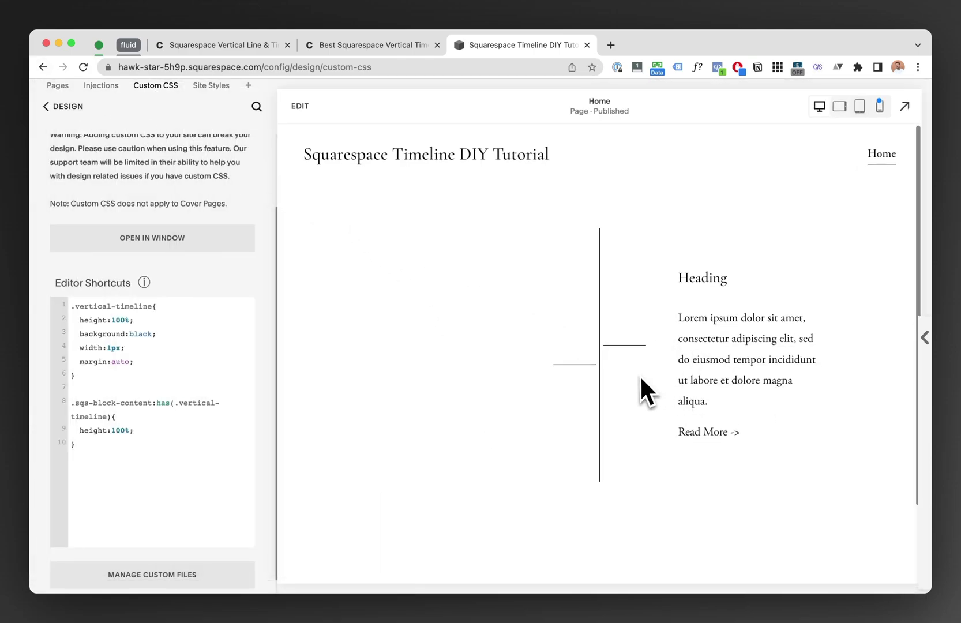
pyautogui.scroll(-1, 640, 375)
# Inspect the horizontal line's sqs-block-content div in DevTools, then reopen the page editor
pyautogui.press('super+alt+i')
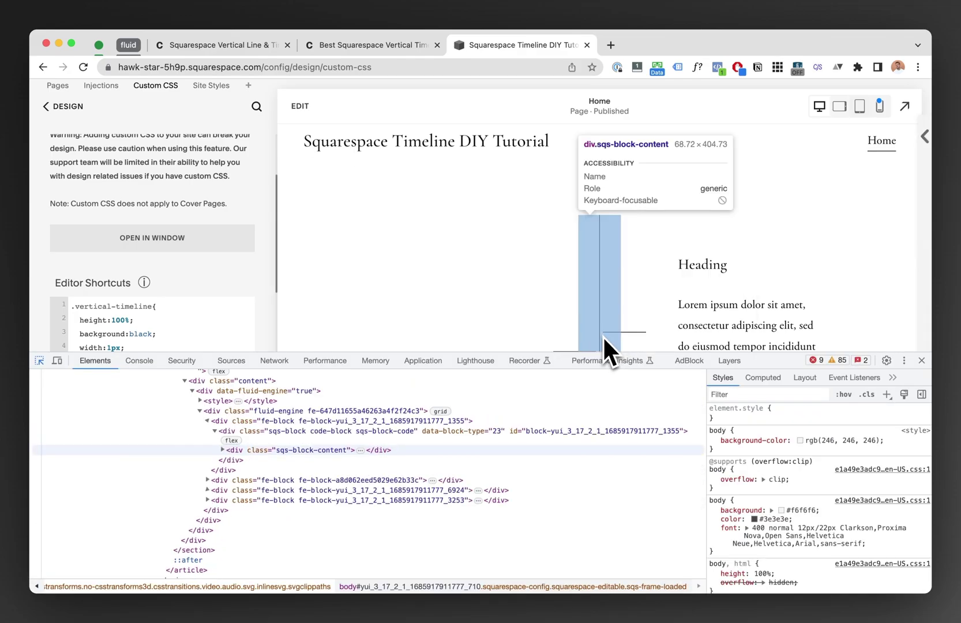
pyautogui.click(603, 336)
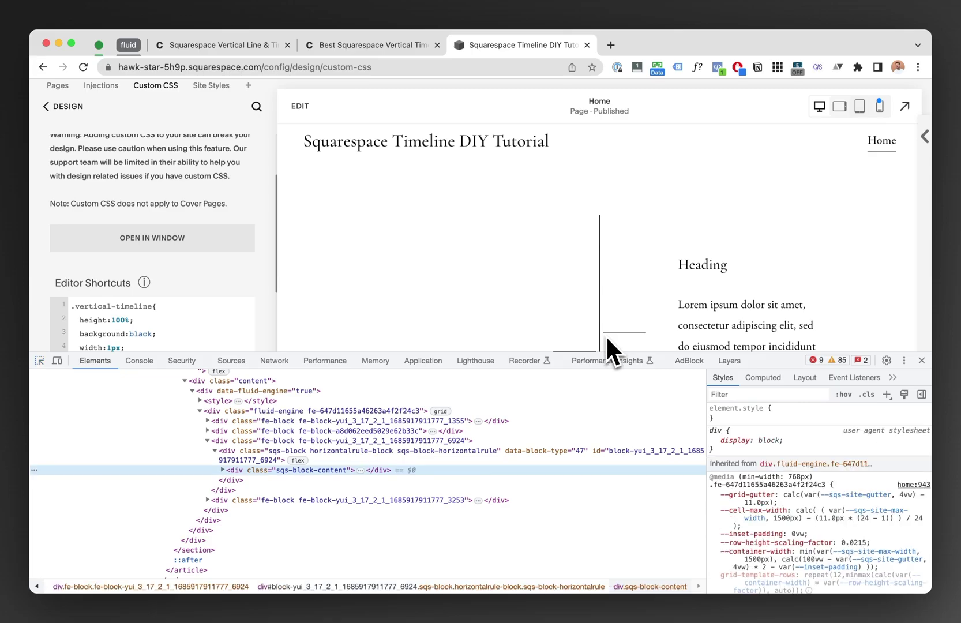
pyautogui.press('super+alt+i')
pyautogui.click(300, 105)
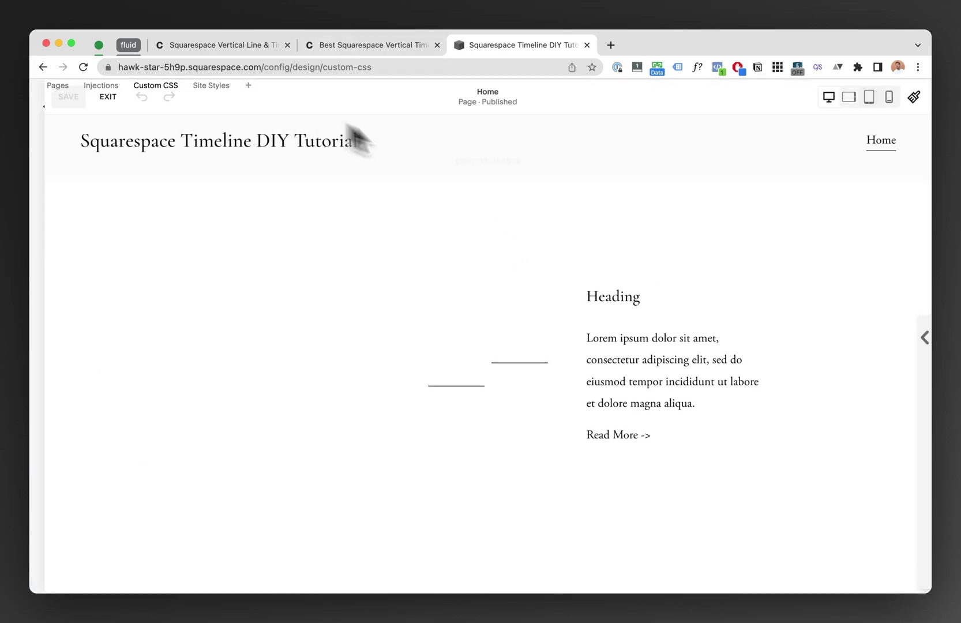
pyautogui.moveTo(862, 216)
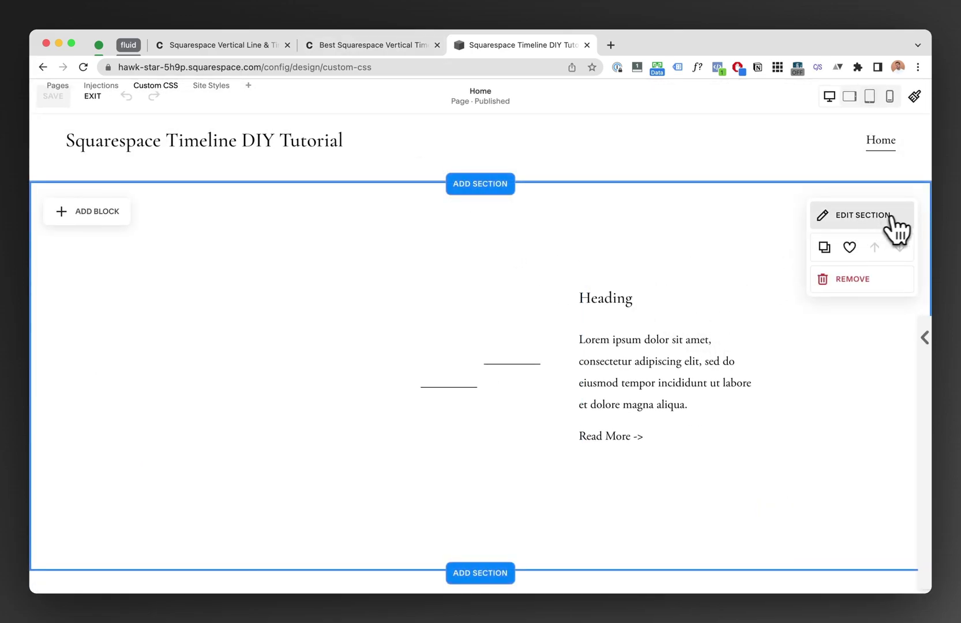
# Set the timeline section's grid Gap to none
pyautogui.click(864, 215)
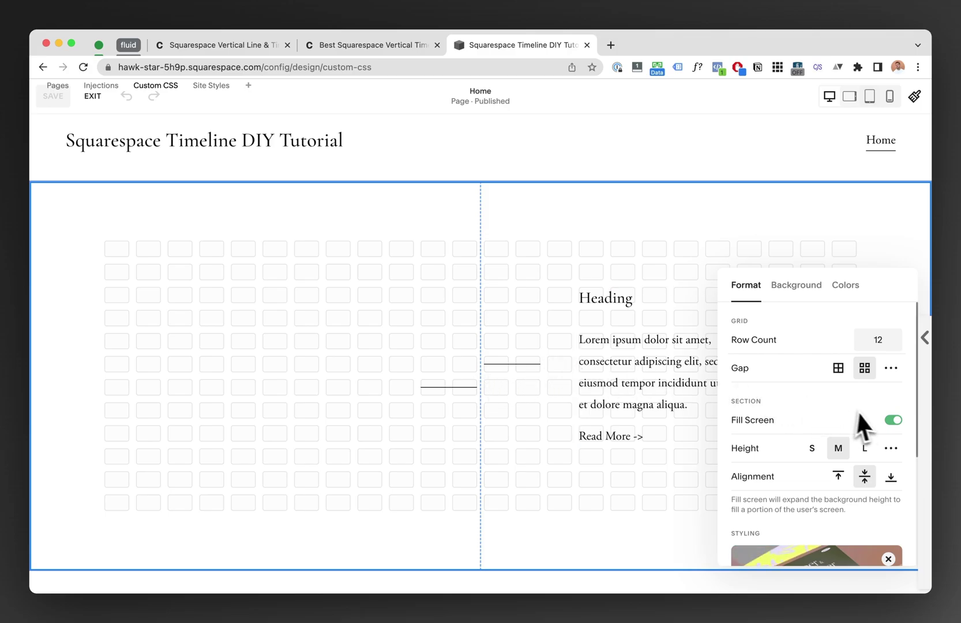
pyautogui.click(838, 368)
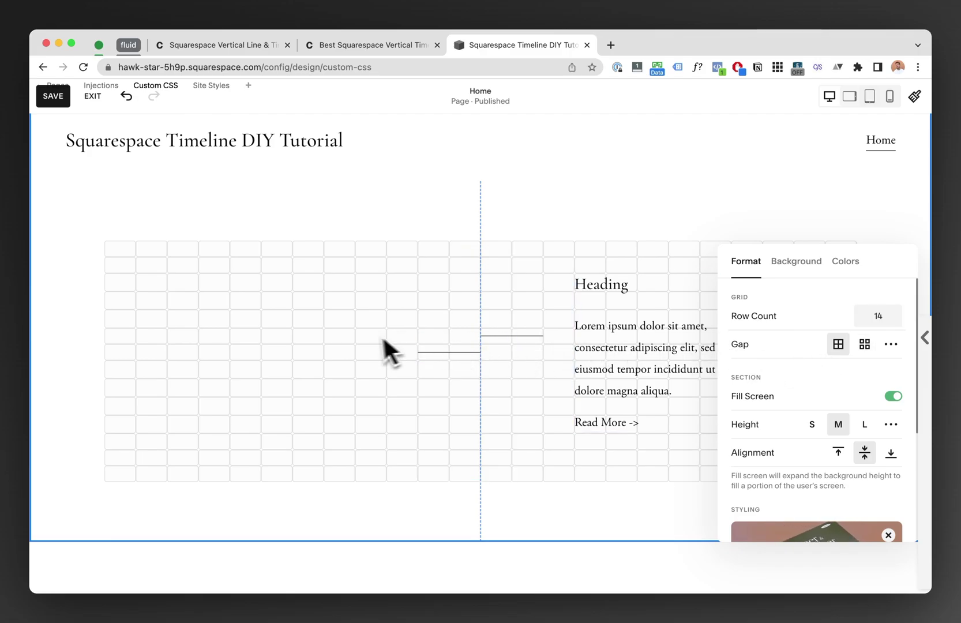
pyautogui.click(361, 338)
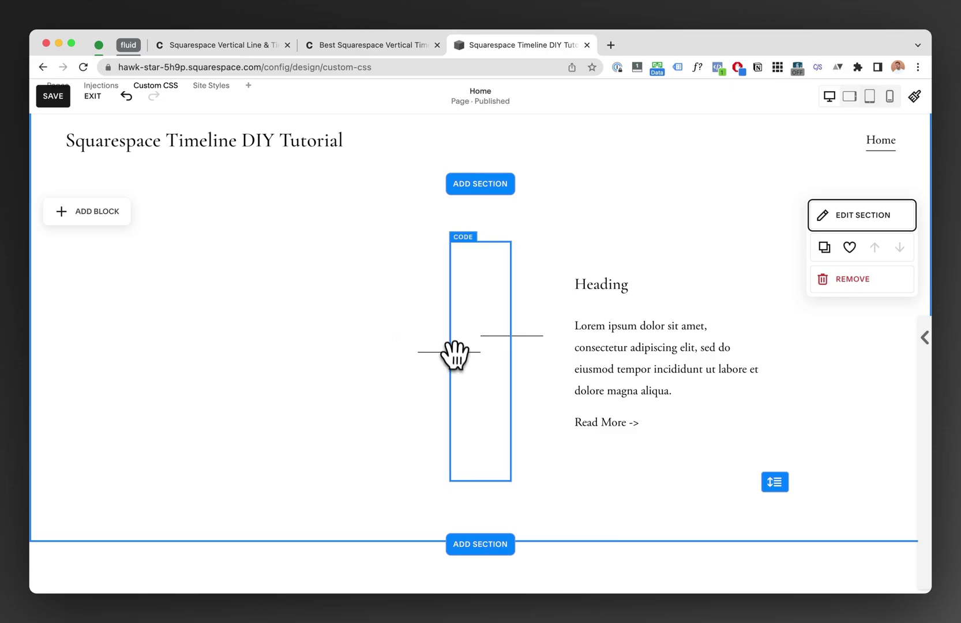
# Reposition the two line stops against the vertical timeline and save the page
pyautogui.moveTo(448, 350); pyautogui.dragTo(408, 417)
pyautogui.click(440, 442)
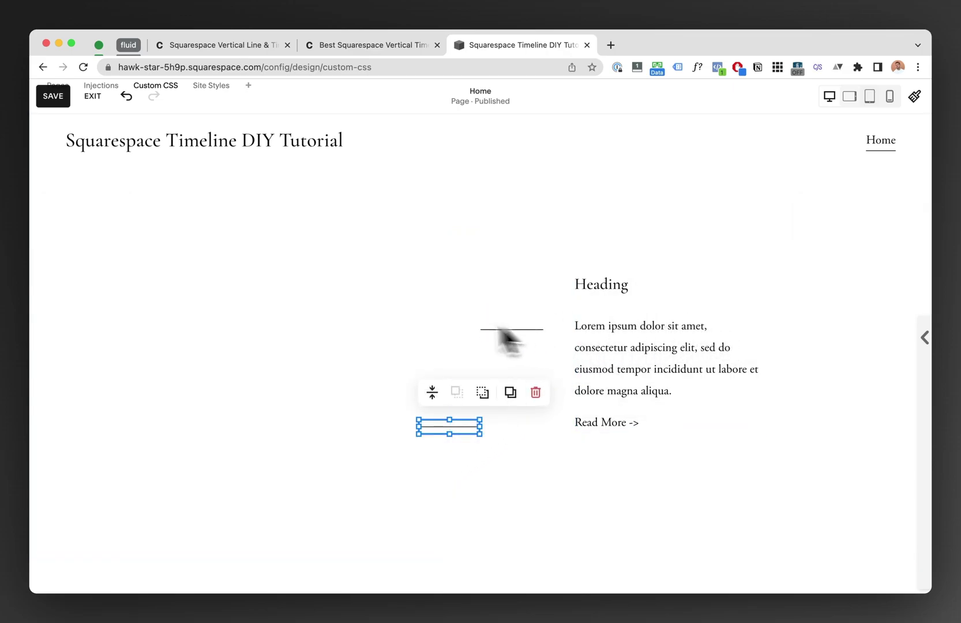
pyautogui.scroll(-1, 367, 311)
pyautogui.moveTo(421, 366); pyautogui.dragTo(438, 404)
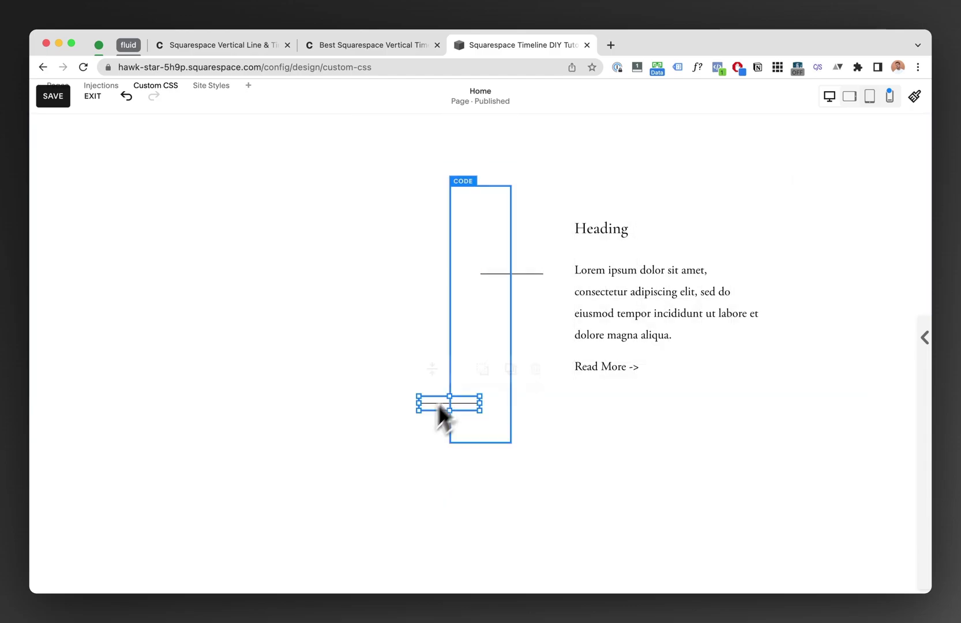
pyautogui.moveTo(480, 361); pyautogui.dragTo(524, 305)
pyautogui.click(802, 289)
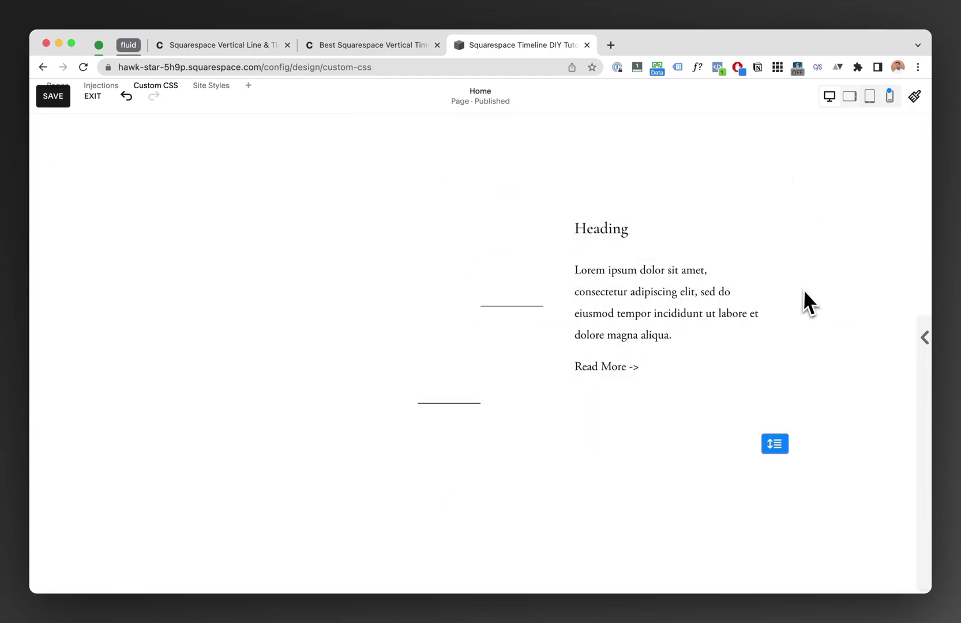
pyautogui.moveTo(449, 403); pyautogui.dragTo(461, 491)
pyautogui.click(52, 95)
pyautogui.click(92, 97)
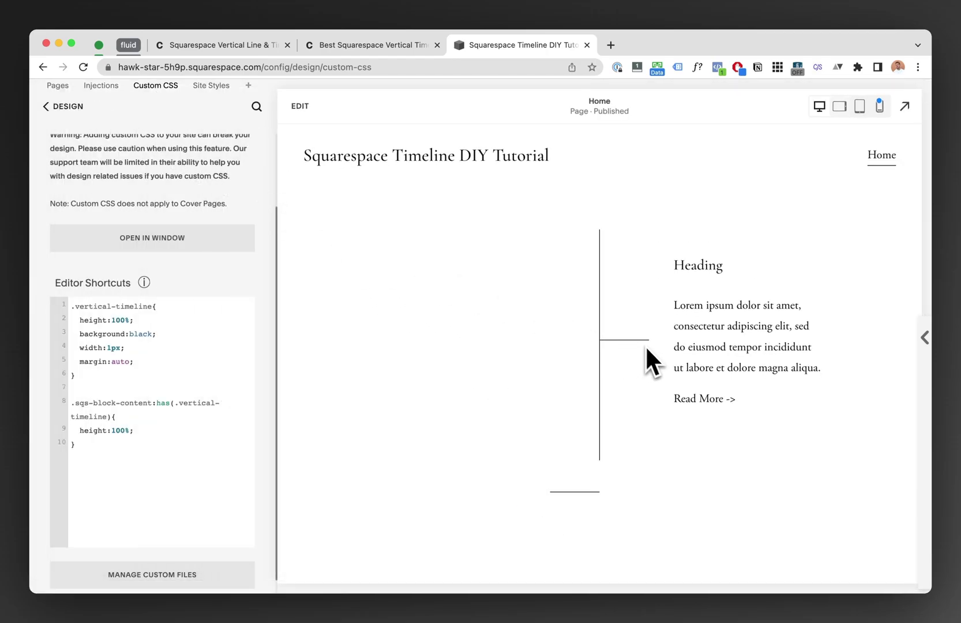
# Extend the vertical timeline code block downward
pyautogui.click(299, 106)
pyautogui.scroll(-3, 535, 358)
pyautogui.click(488, 353)
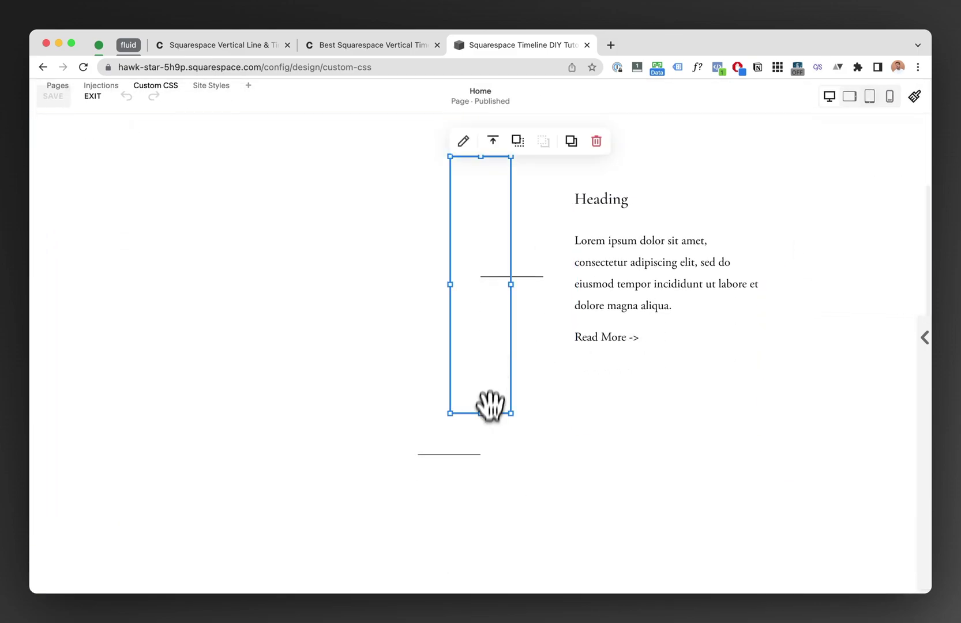
pyautogui.moveTo(481, 412); pyautogui.dragTo(481, 585)
# Duplicate the text block and move the copy to the timeline's lower left
pyautogui.click(638, 218)
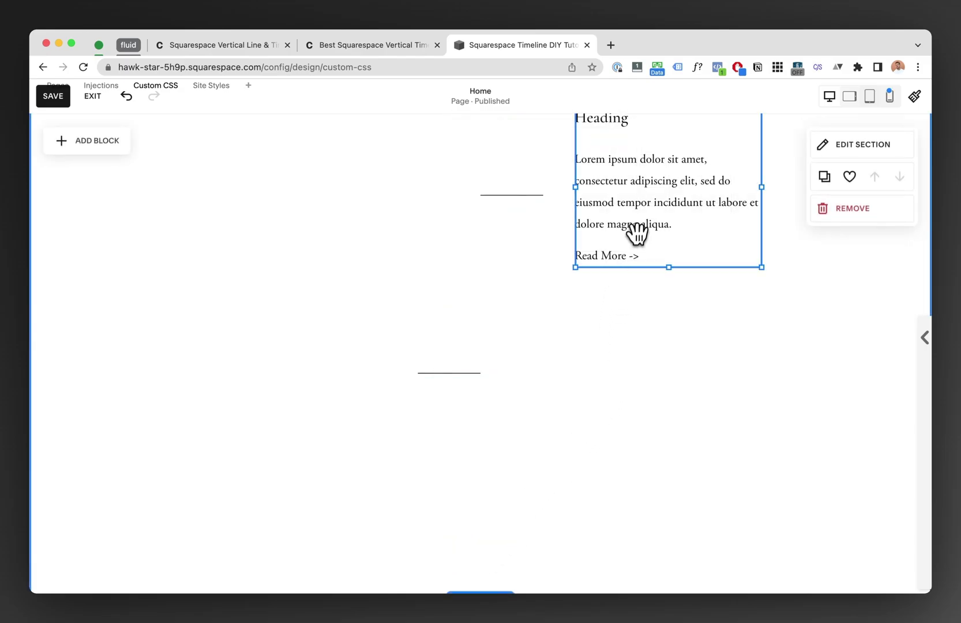
pyautogui.scroll(3, 660, 300)
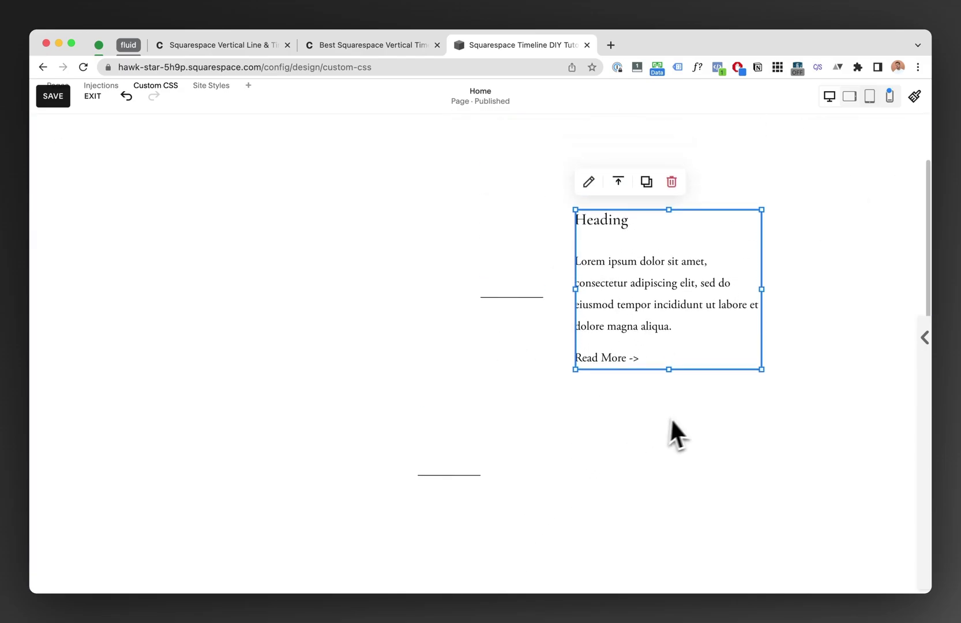
pyautogui.press('super+d')
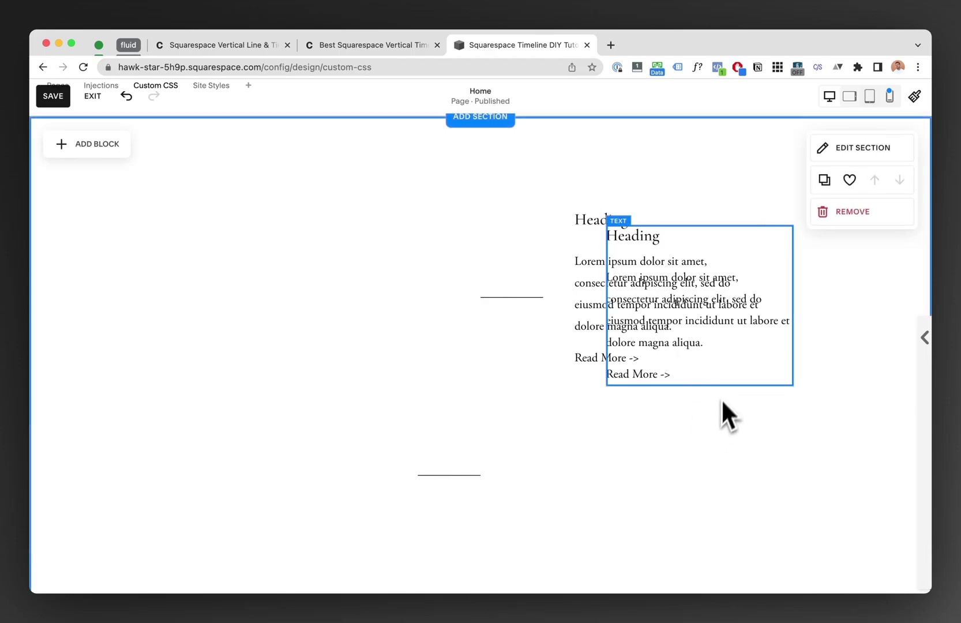
pyautogui.moveTo(702, 376); pyautogui.dragTo(340, 544)
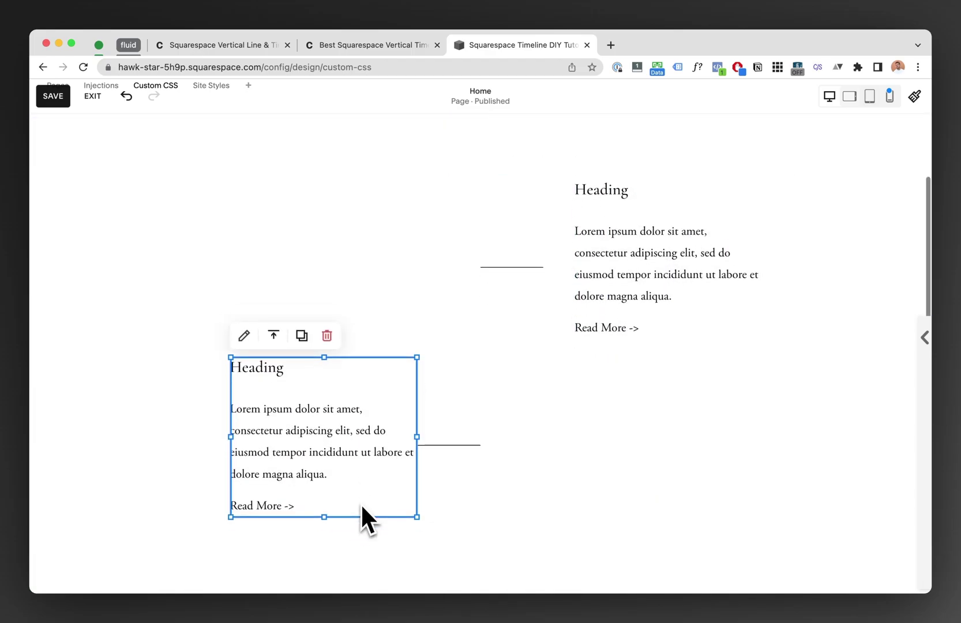
pyautogui.doubleClick(376, 476)
pyautogui.press('super+a')
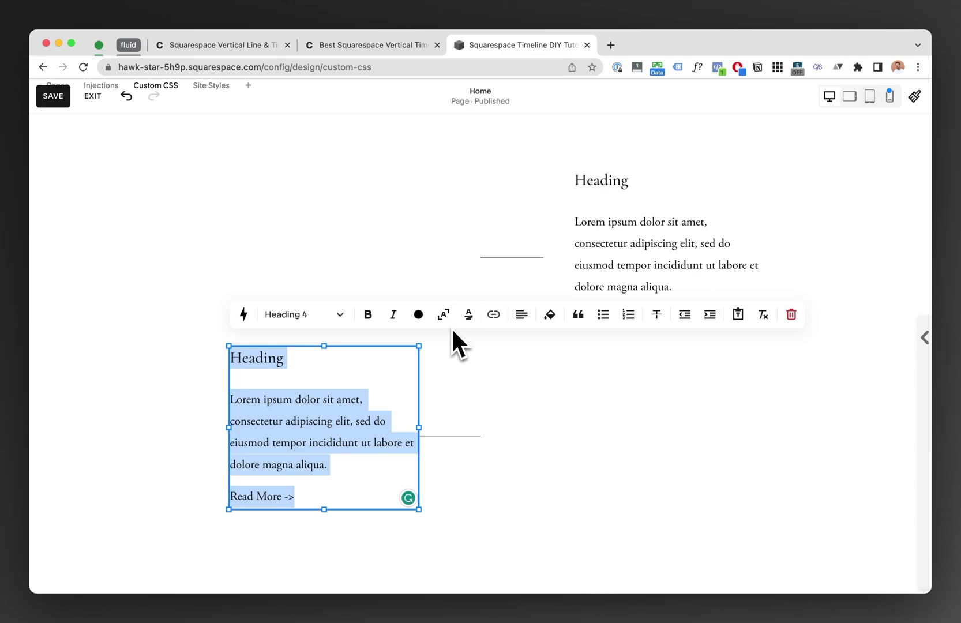
pyautogui.scroll(-1, 451, 327)
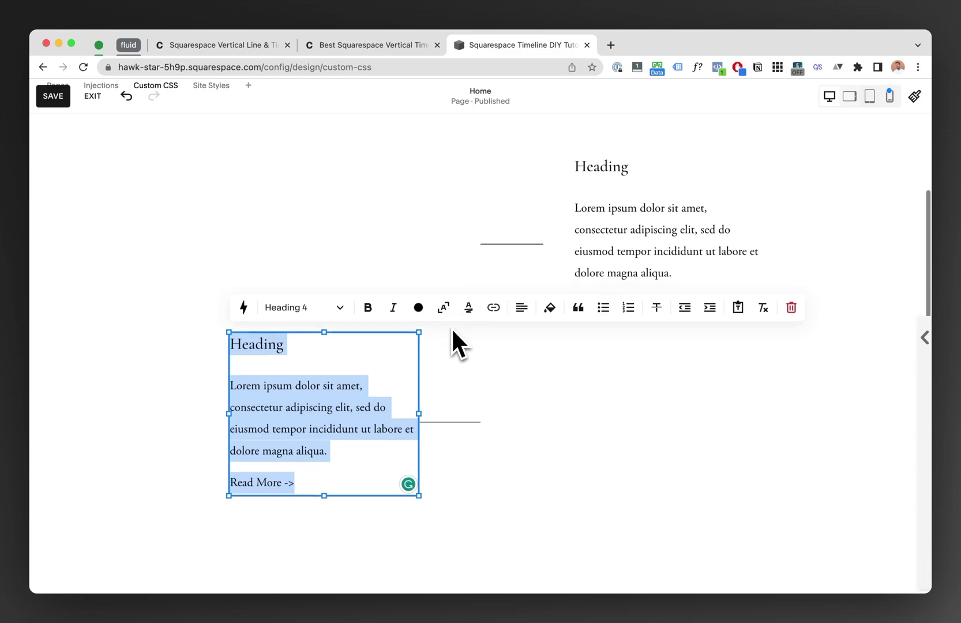
pyautogui.scroll(-1, 451, 327)
pyautogui.scroll(-1, 451, 327)
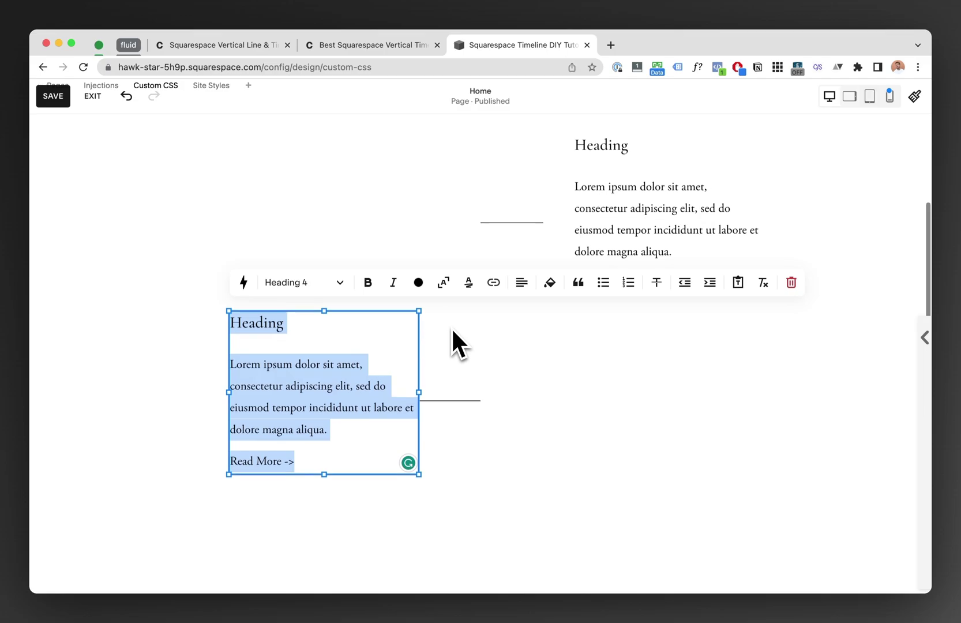
# Right-align the copied entry's text, nudge it slightly left, and exit the editor
pyautogui.click(521, 282)
pyautogui.click(534, 314)
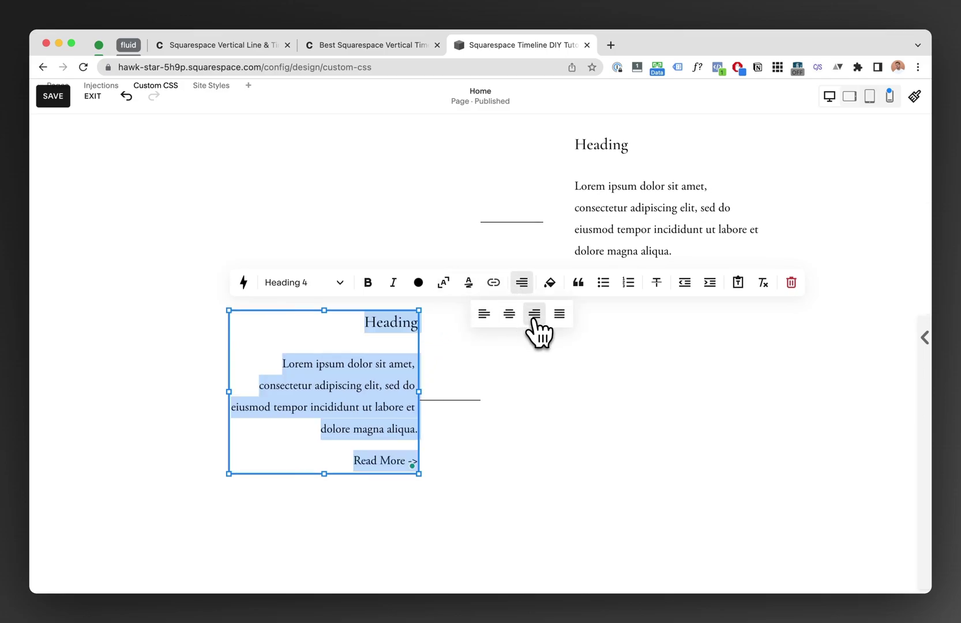
pyautogui.click(647, 425)
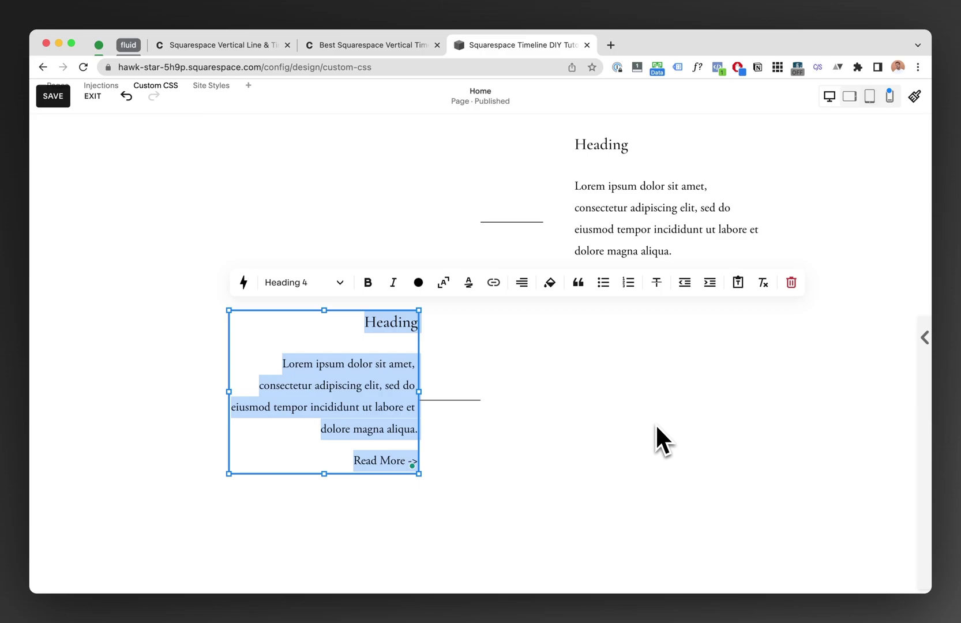
pyautogui.moveTo(401, 367); pyautogui.dragTo(373, 377)
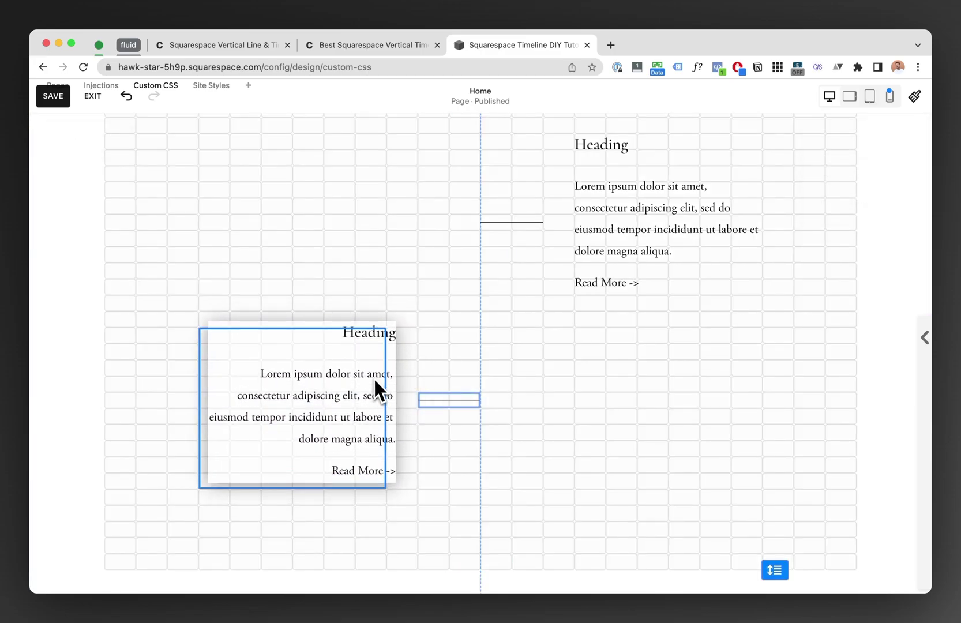
pyautogui.click(398, 404)
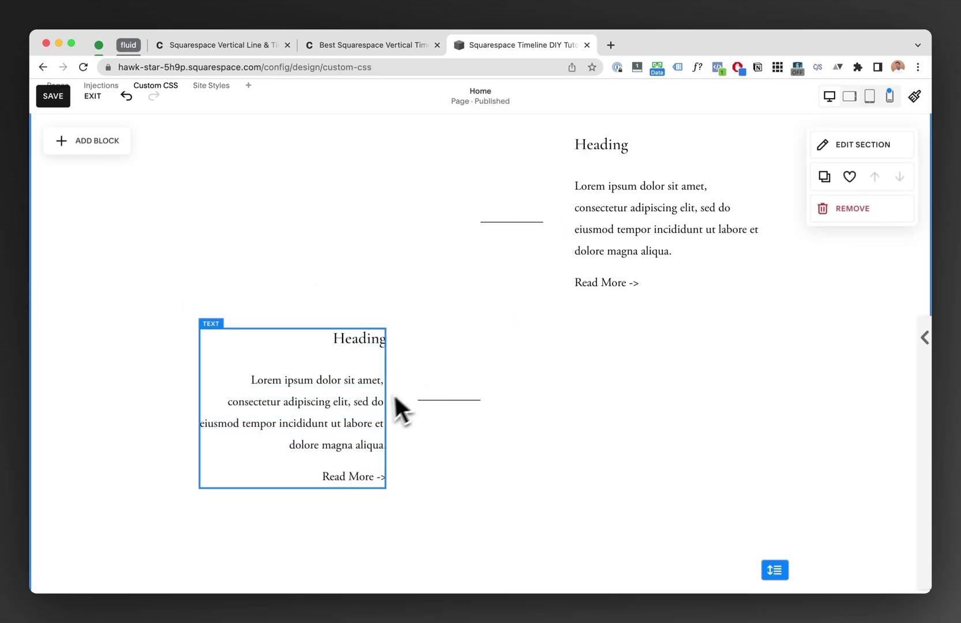
pyautogui.click(92, 96)
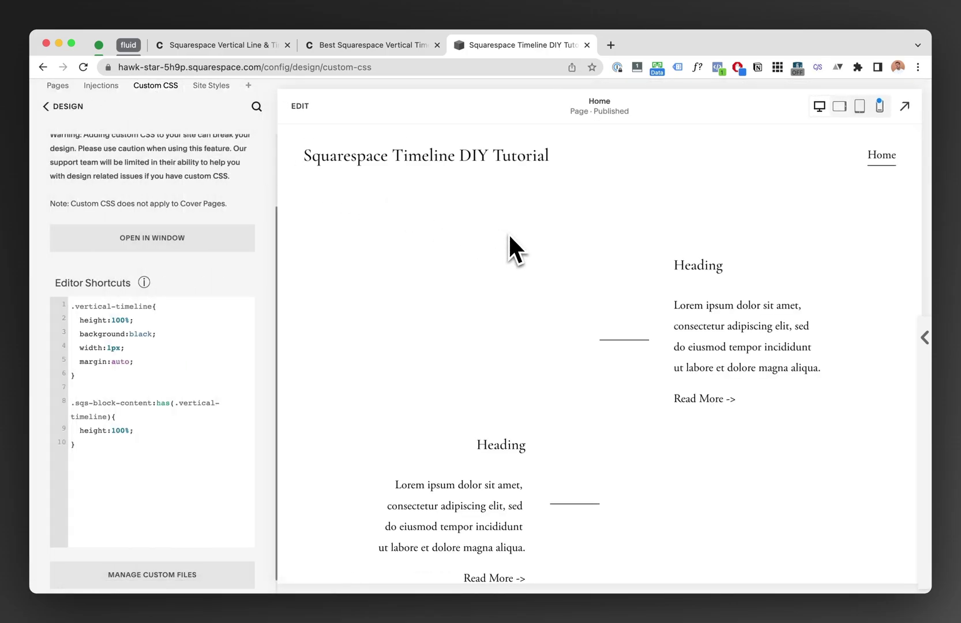
pyautogui.scroll(-3, 508, 232)
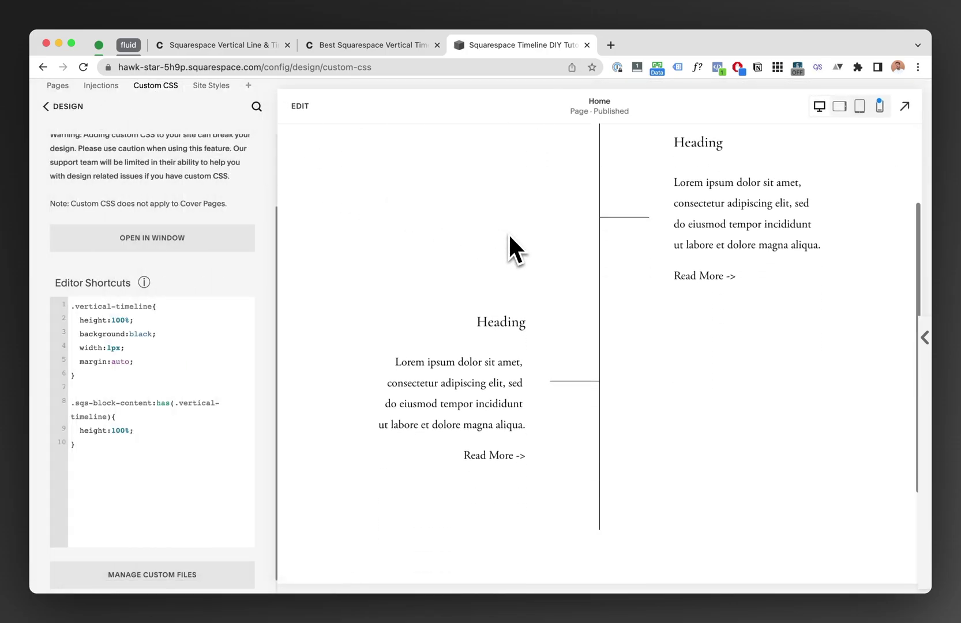
# Stretch the vertical timeline line further down
pyautogui.click(299, 105)
pyautogui.scroll(-2, 523, 362)
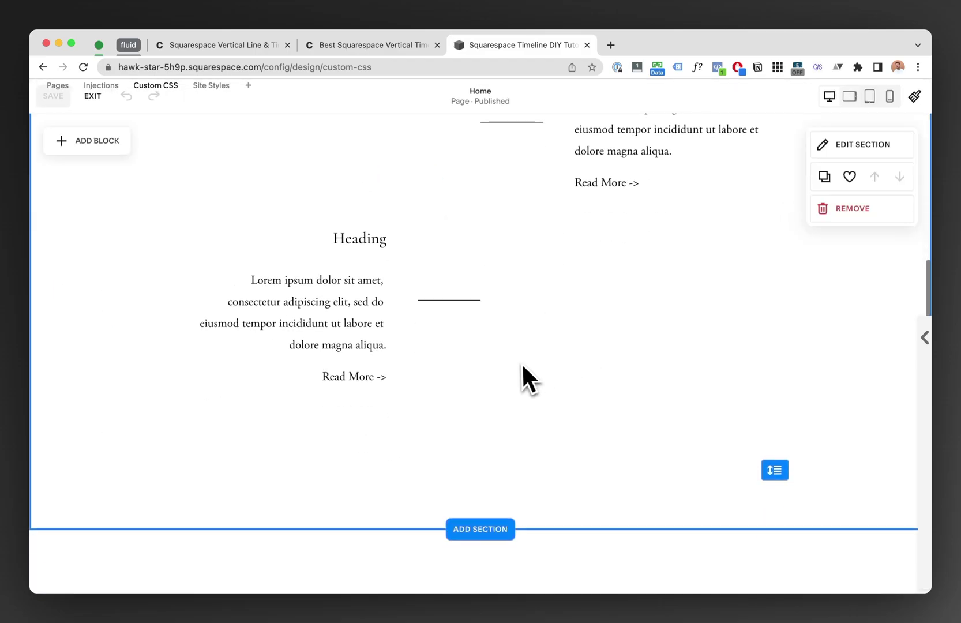
pyautogui.click(483, 409)
pyautogui.moveTo(481, 474); pyautogui.dragTo(476, 593)
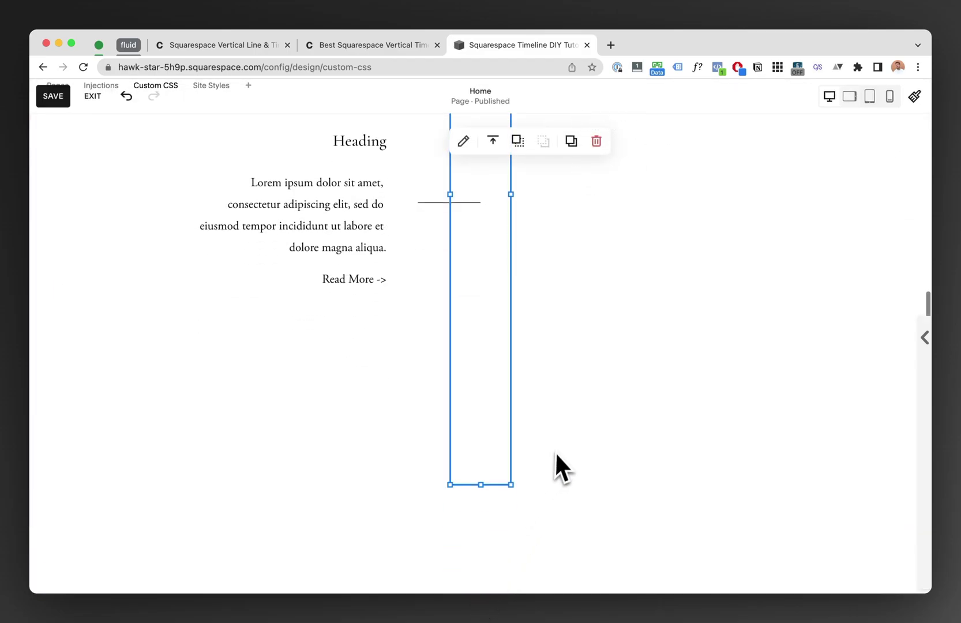
pyautogui.moveTo(485, 496); pyautogui.dragTo(481, 552)
pyautogui.scroll(3, 574, 441)
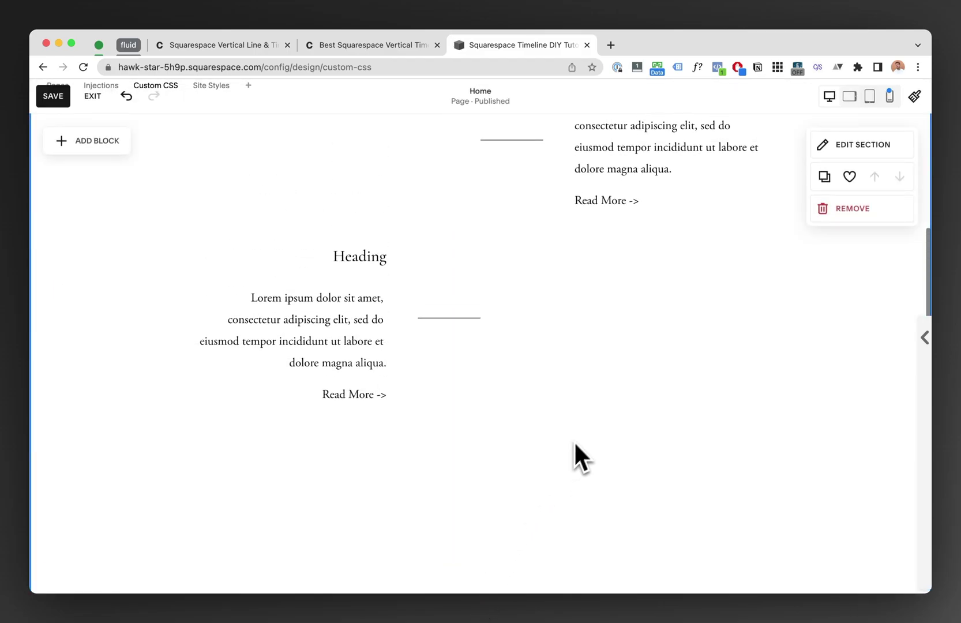
# Try duplicating the upper-right text block alone, then undo it
pyautogui.click(634, 278)
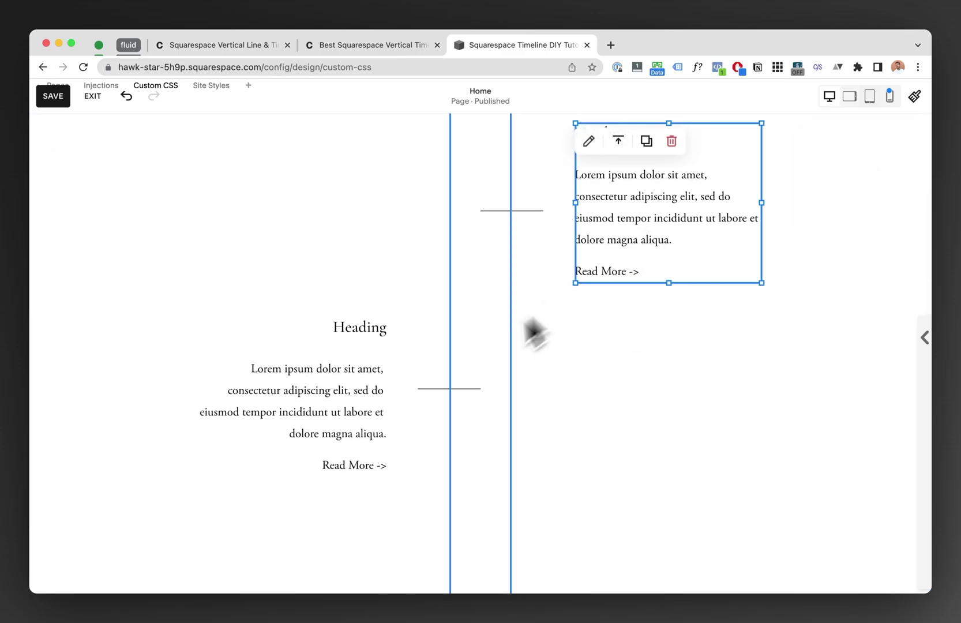
pyautogui.hotkey('ctrl', 'd')
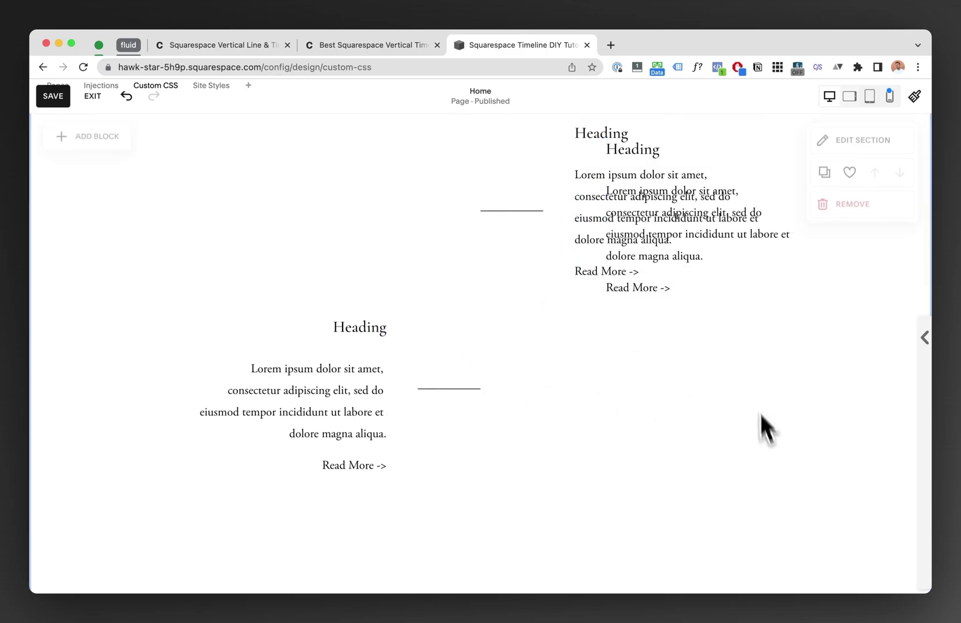
pyautogui.moveTo(737, 285); pyautogui.dragTo(692, 521)
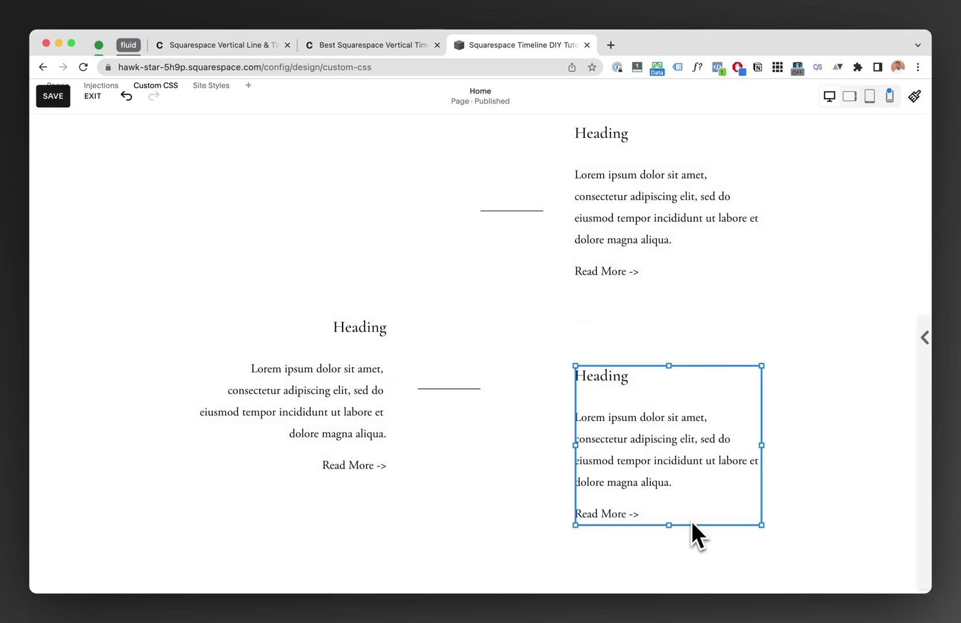
pyautogui.press('super+z')
pyautogui.press('super+z')
# Duplicate the upper-right entry together with its stop line and move the copy down
pyautogui.moveTo(762, 395); pyautogui.dragTo(522, 167)
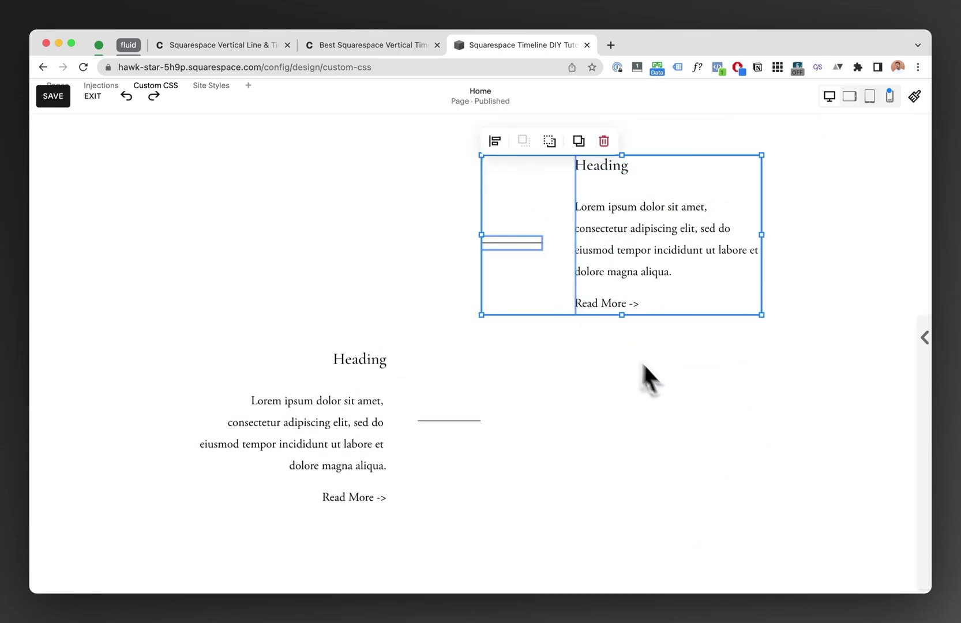
pyautogui.press('super+d')
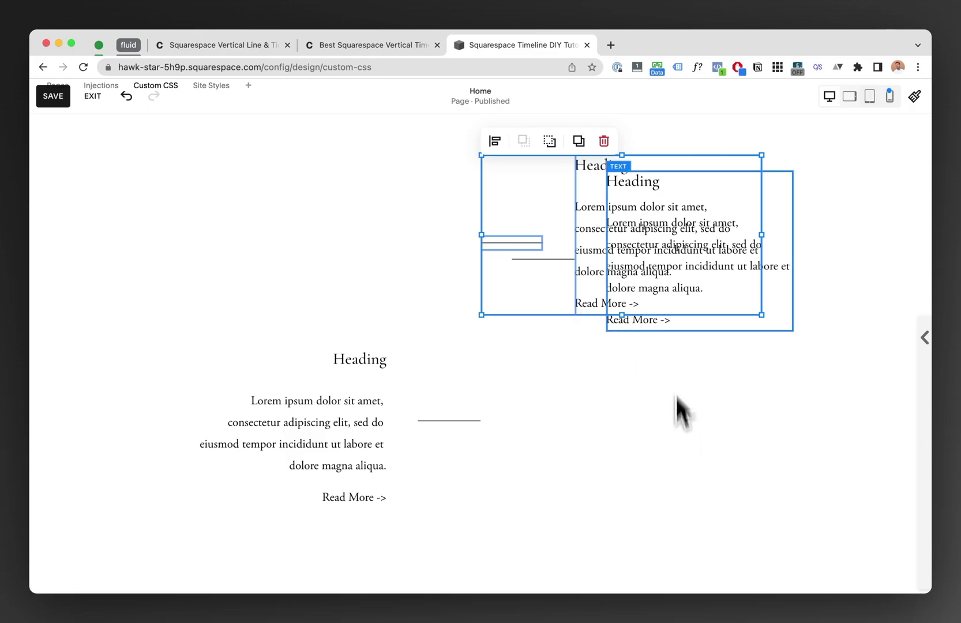
pyautogui.click(725, 349)
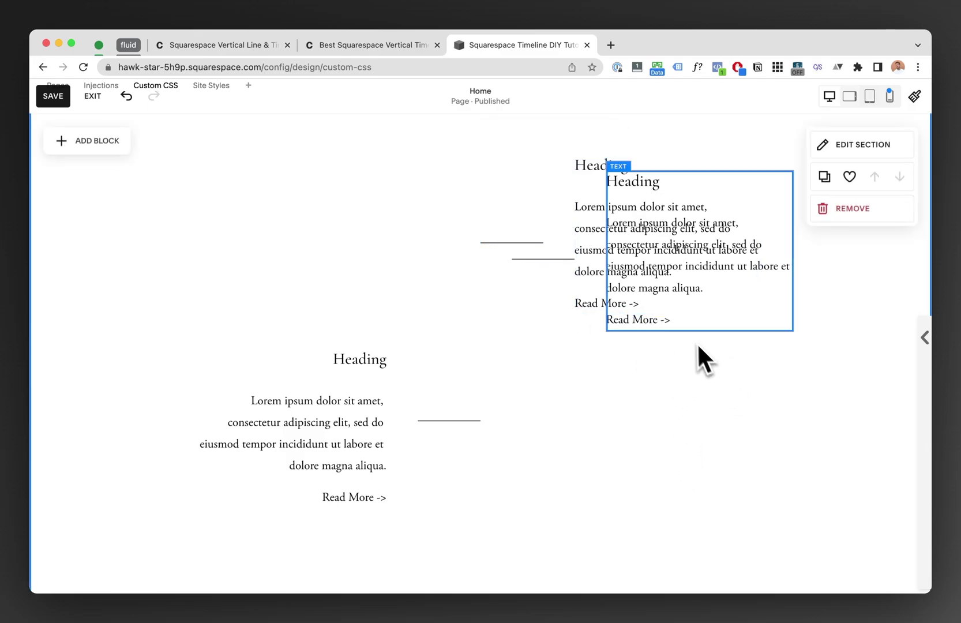
pyautogui.keyDown('shift'); pyautogui.click(538, 260); pyautogui.keyUp('shift')
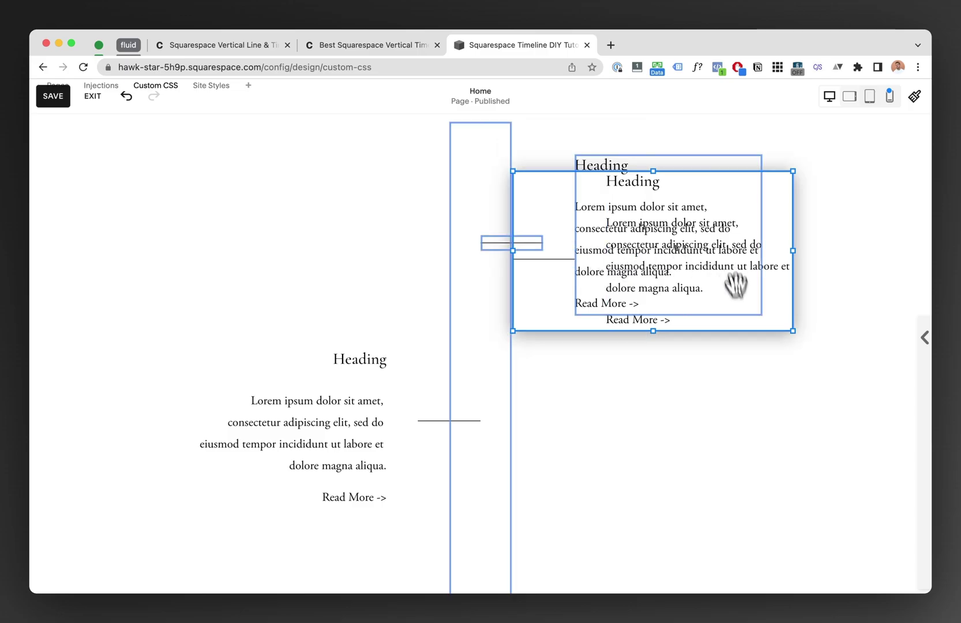
pyautogui.moveTo(732, 274)
pyautogui.mouseDown()
pyautogui.moveTo(730, 487)
pyautogui.moveTo(708, 401)
pyautogui.mouseUp()
pyautogui.scroll(-4, 687, 337)
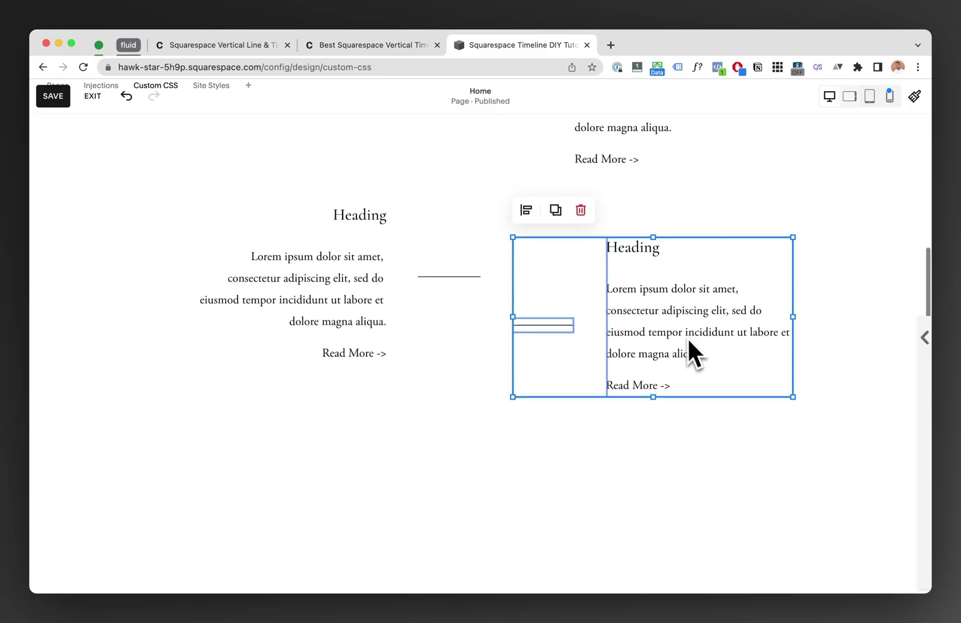
# Place the new entry on the right below the left entry and save
pyautogui.click(714, 451)
pyautogui.click(543, 325)
pyautogui.keyDown('shift'); pyautogui.click(615, 315); pyautogui.keyUp('shift')
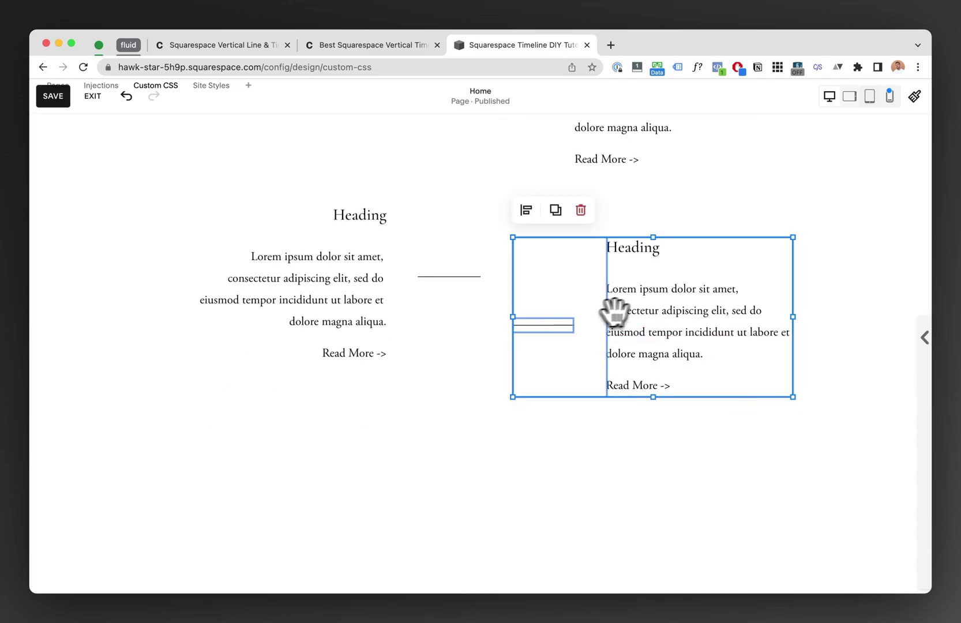
pyautogui.moveTo(645, 330); pyautogui.dragTo(621, 467)
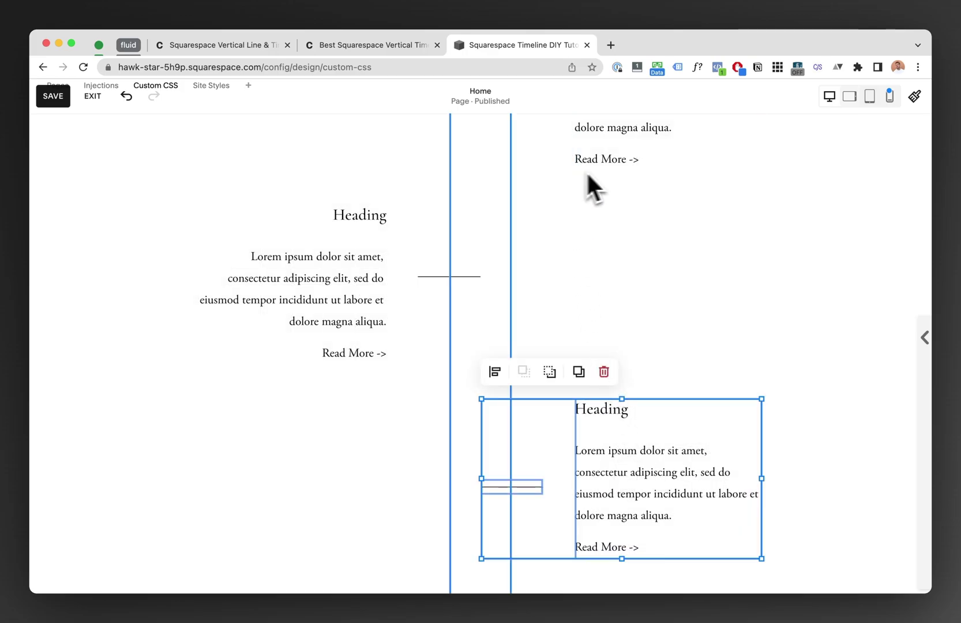
pyautogui.click(676, 331)
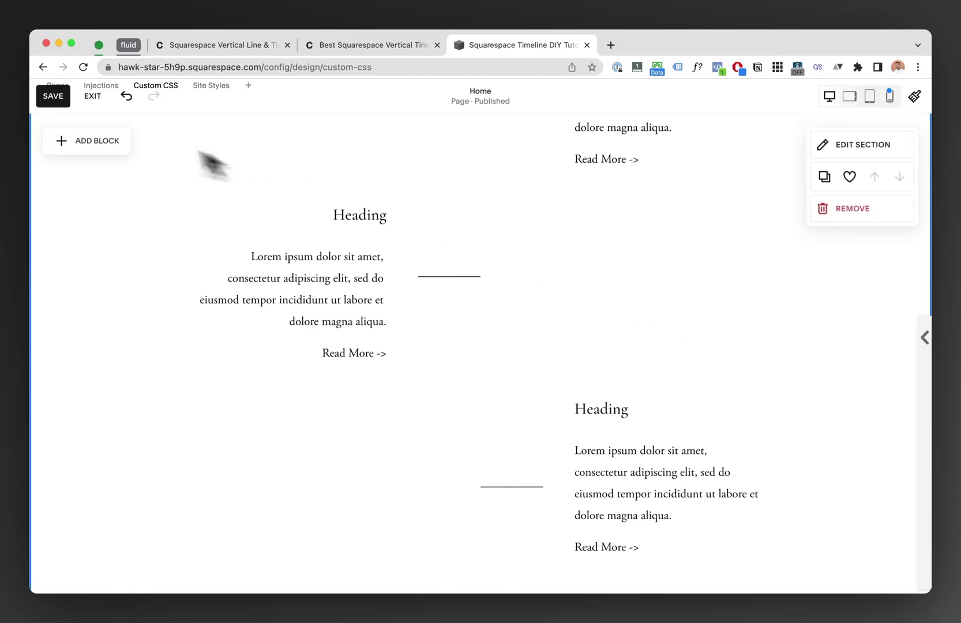
pyautogui.click(54, 97)
# Exit the editor to preview the three-entry timeline
pyautogui.click(92, 97)
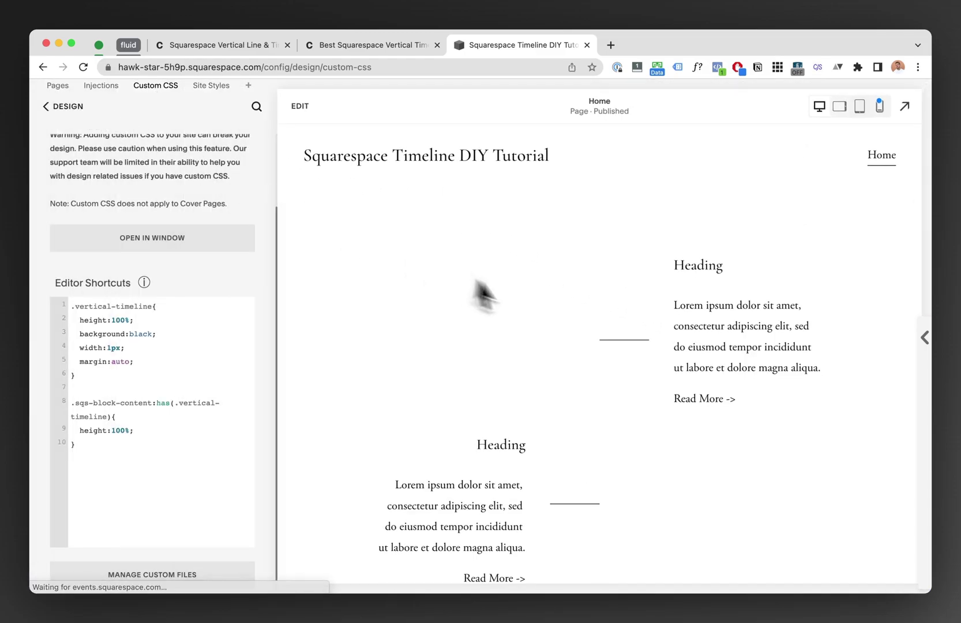
pyautogui.scroll(-3, 610, 240)
pyautogui.scroll(-2, 609, 239)
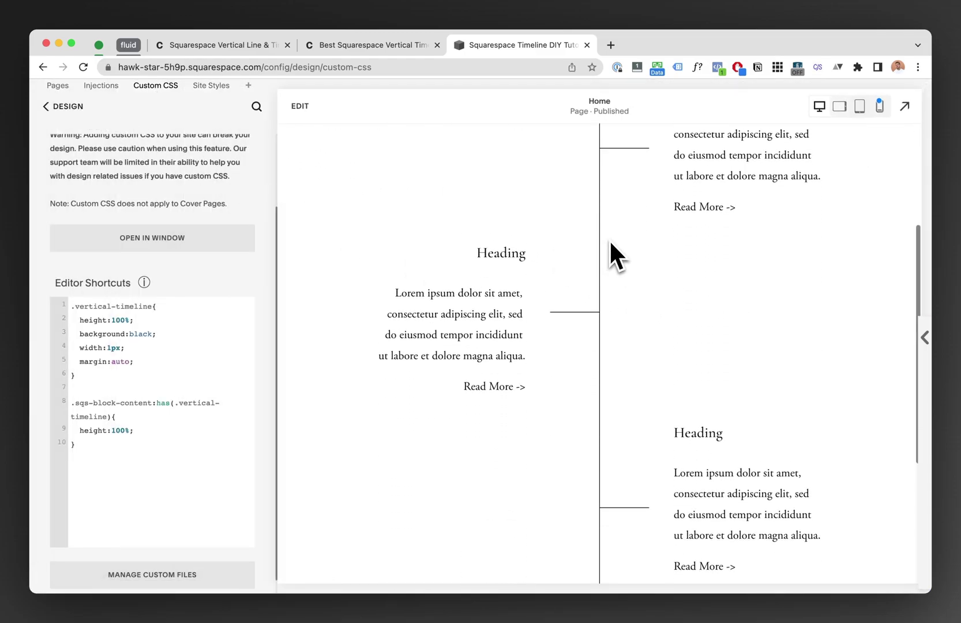
pyautogui.scroll(-2, 609, 239)
pyautogui.scroll(-3, 609, 240)
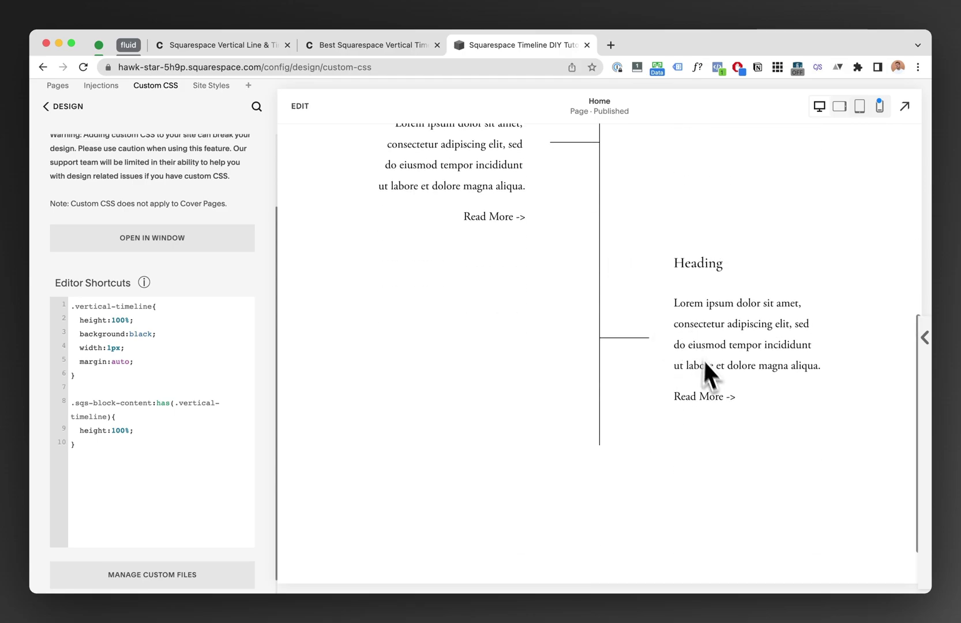
pyautogui.scroll(2, 715, 377)
pyautogui.scroll(2, 715, 377)
pyautogui.scroll(2, 715, 377)
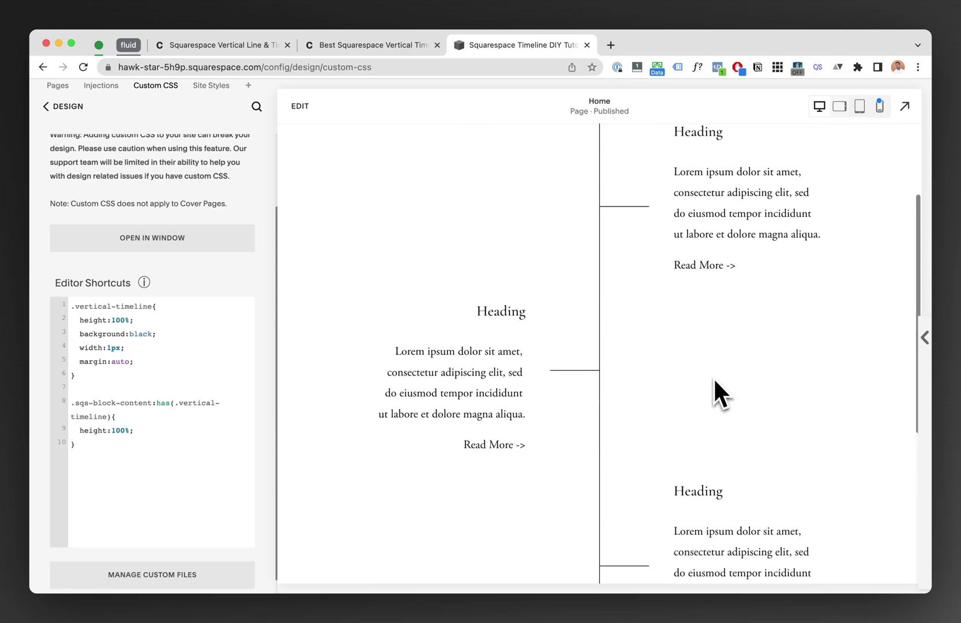
pyautogui.scroll(1, 715, 377)
pyautogui.scroll(1, 715, 377)
pyautogui.scroll(1, 713, 376)
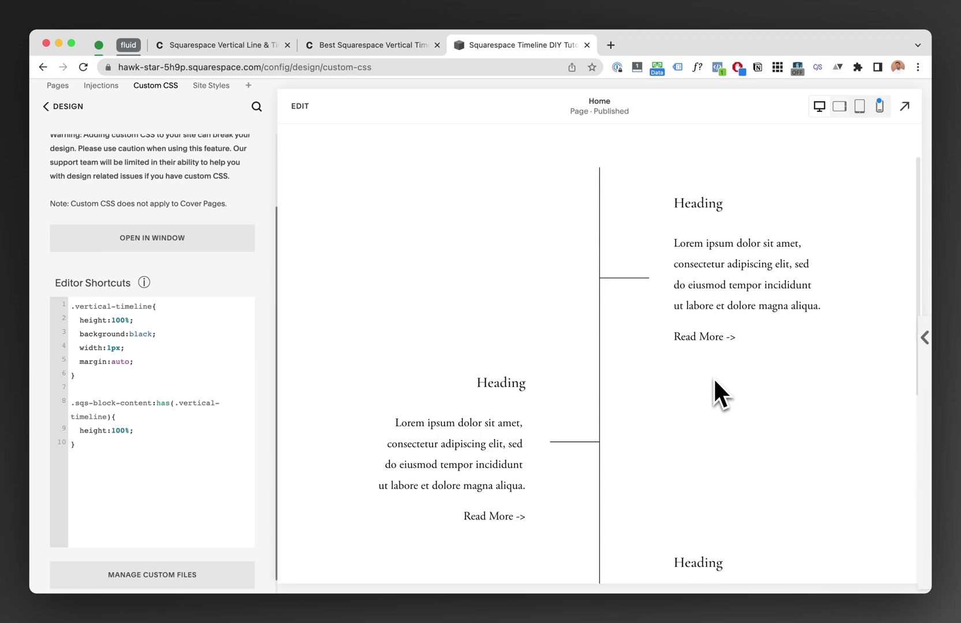
pyautogui.scroll(2, 713, 377)
pyautogui.scroll(1, 713, 376)
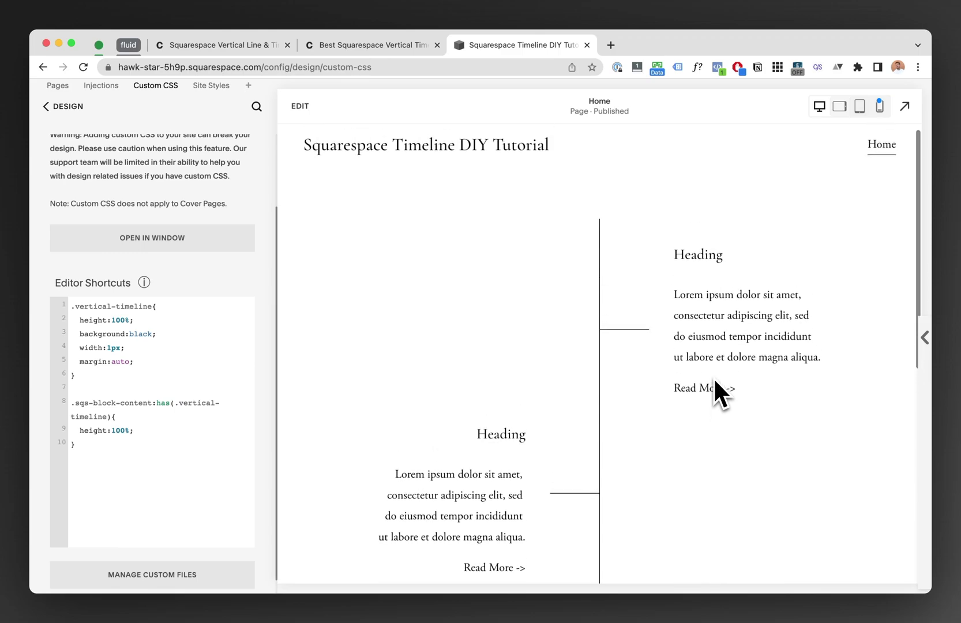
pyautogui.scroll(-2, 713, 377)
pyautogui.scroll(-1, 713, 377)
pyautogui.scroll(-1, 713, 377)
pyautogui.scroll(-1, 713, 377)
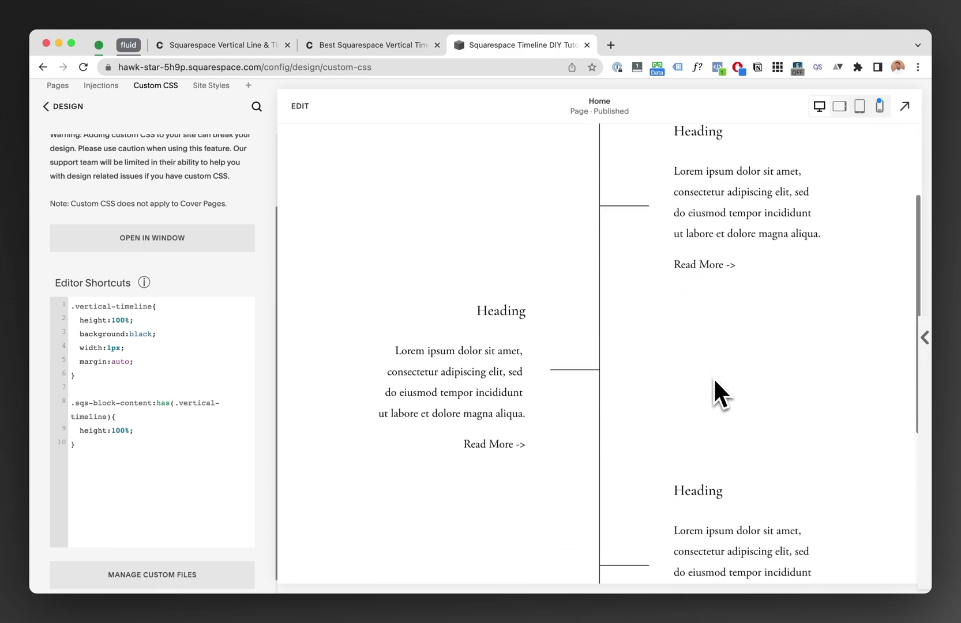
# Add a Monospace date line above the upper-right heading and select its date text
pyautogui.click(299, 105)
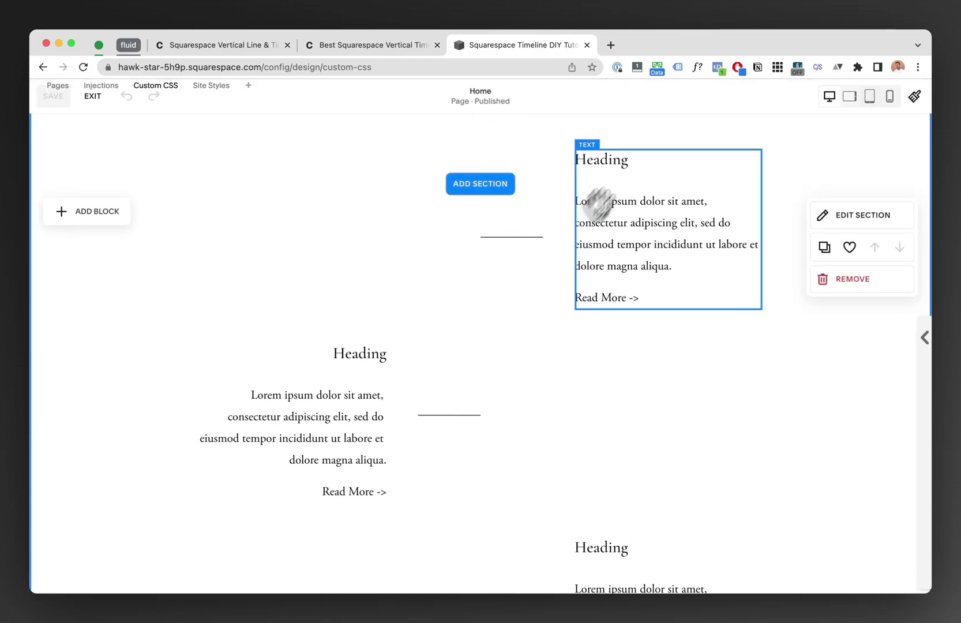
pyautogui.click(641, 163)
pyautogui.press('Return')
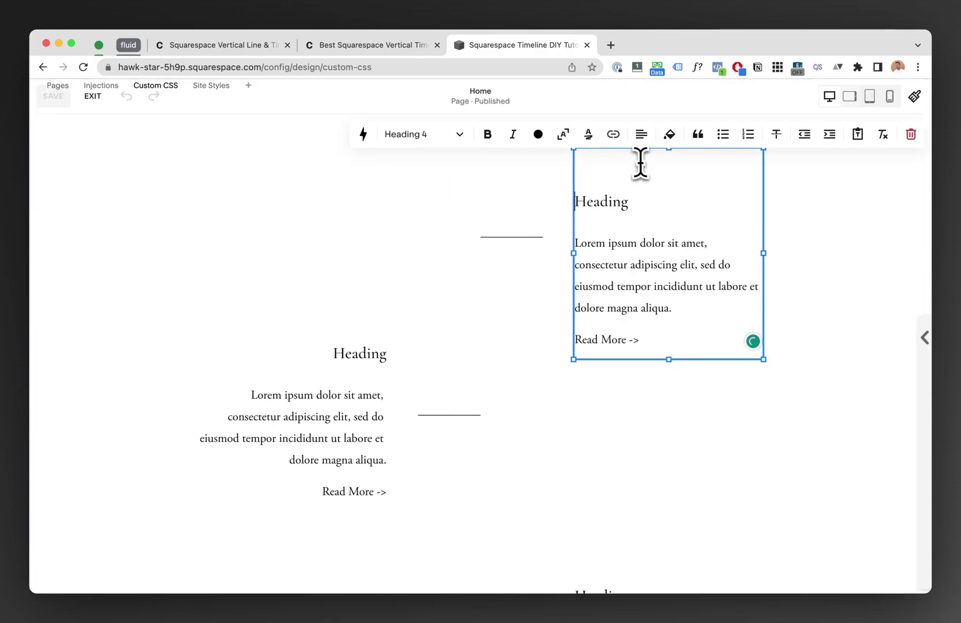
pyautogui.click(460, 134)
pyautogui.click(411, 359)
pyautogui.write('2 JAN 202')
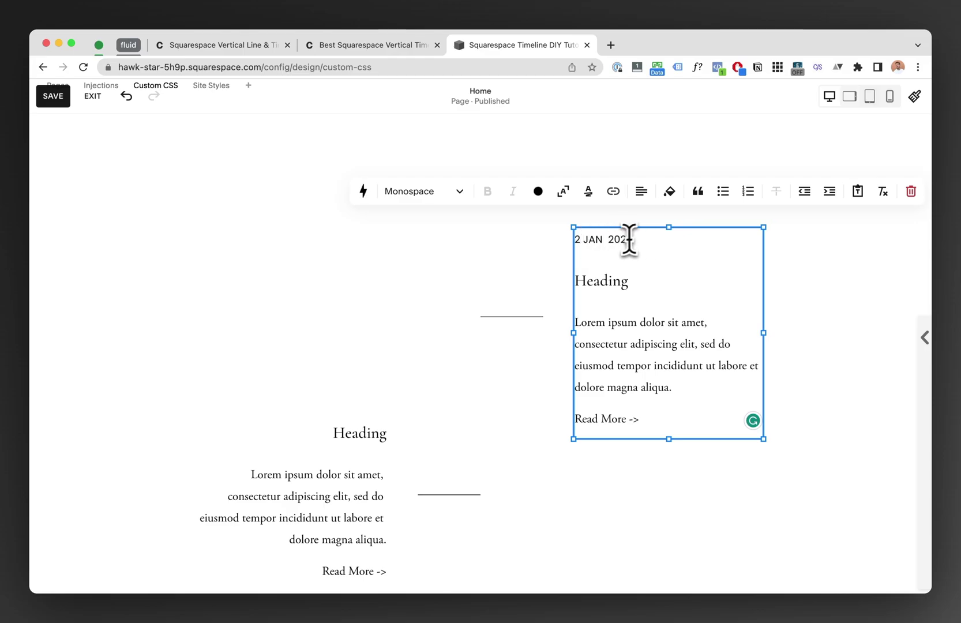
pyautogui.moveTo(634, 239); pyautogui.dragTo(580, 240)
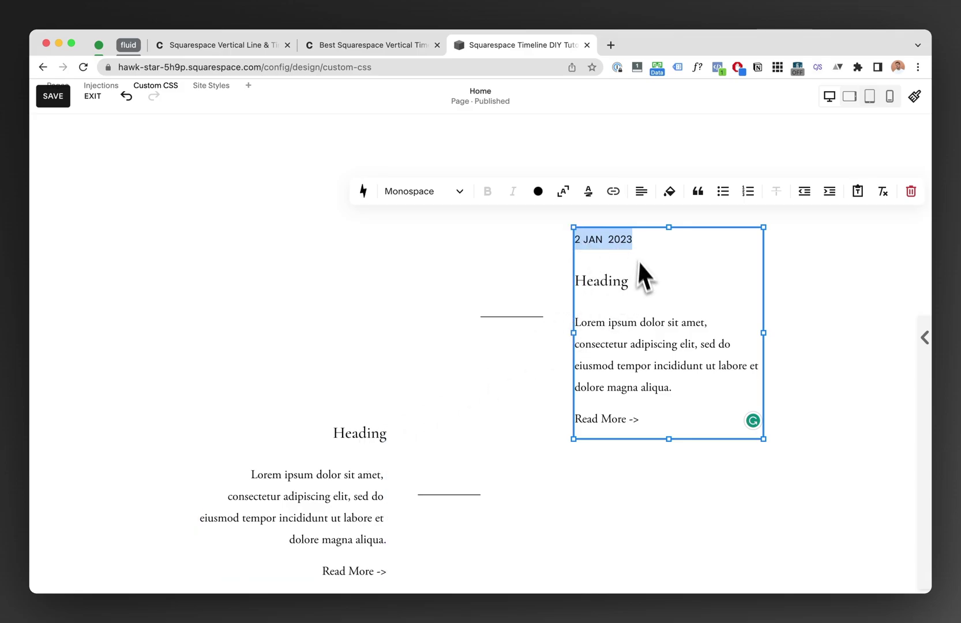
pyautogui.scroll(-2, 638, 316)
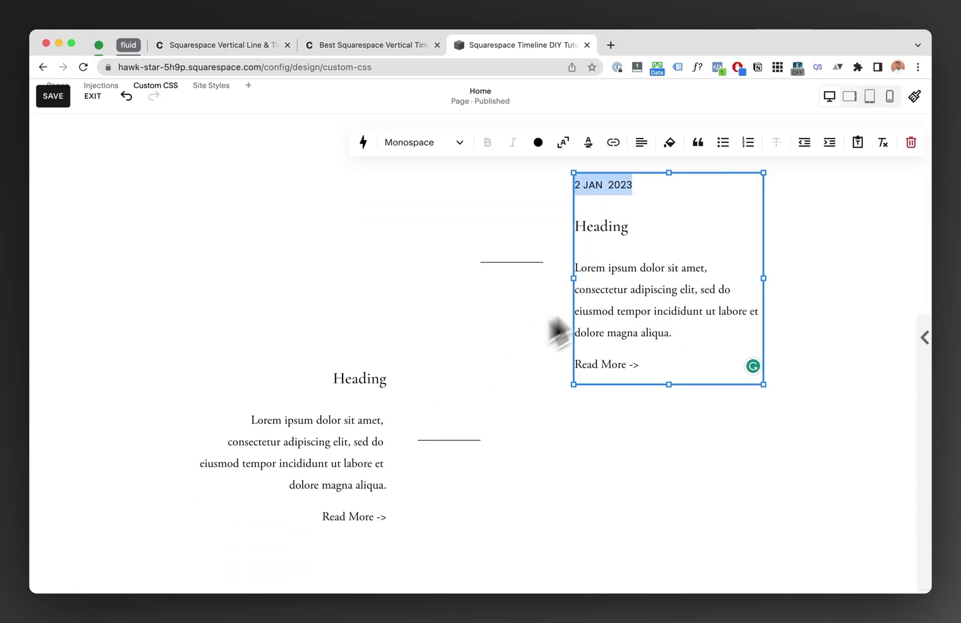
# Paste the 2 JAN 2023 date above the left heading, right-align it, and save
pyautogui.click(353, 380)
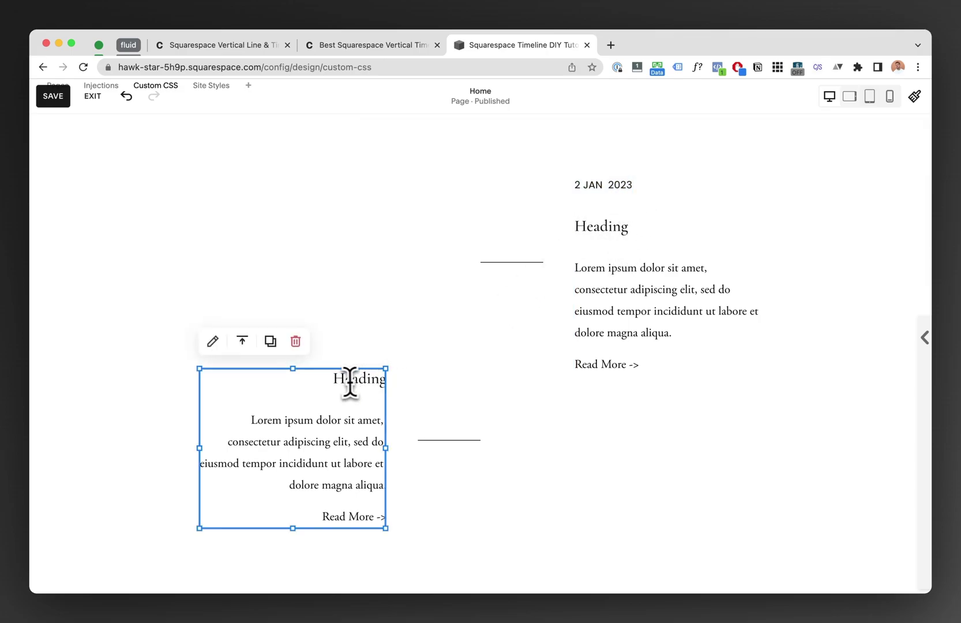
pyautogui.press('Return')
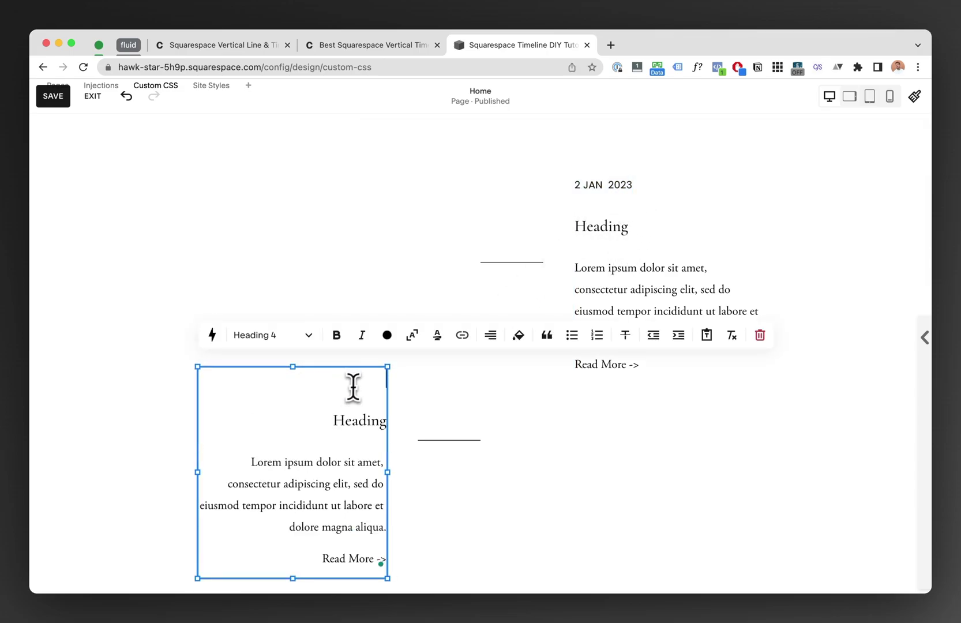
pyautogui.write('2 JAN  2023')
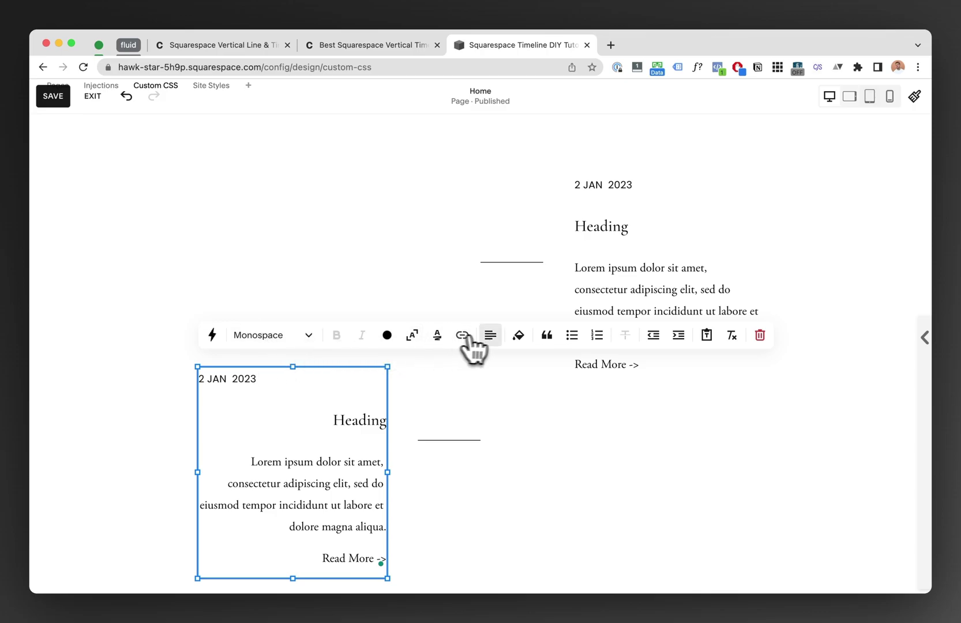
pyautogui.click(490, 334)
pyautogui.click(503, 366)
pyautogui.click(684, 516)
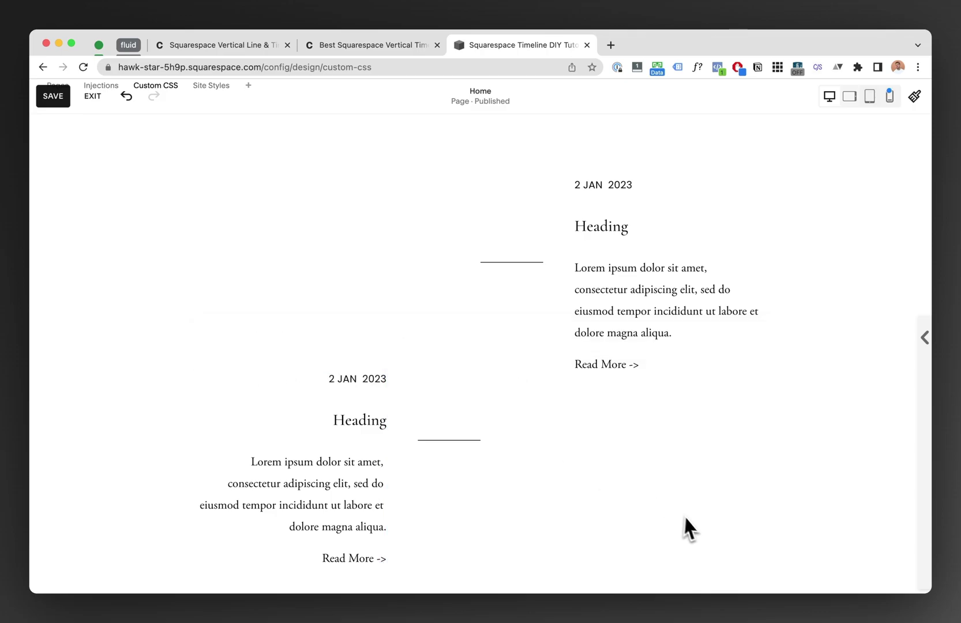
pyautogui.click(52, 95)
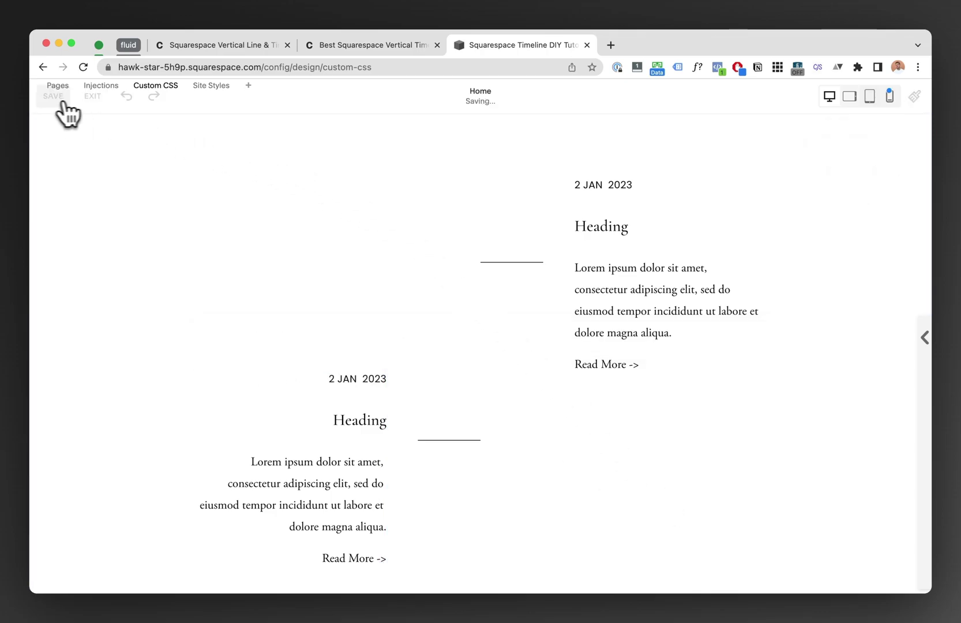
pyautogui.click(93, 96)
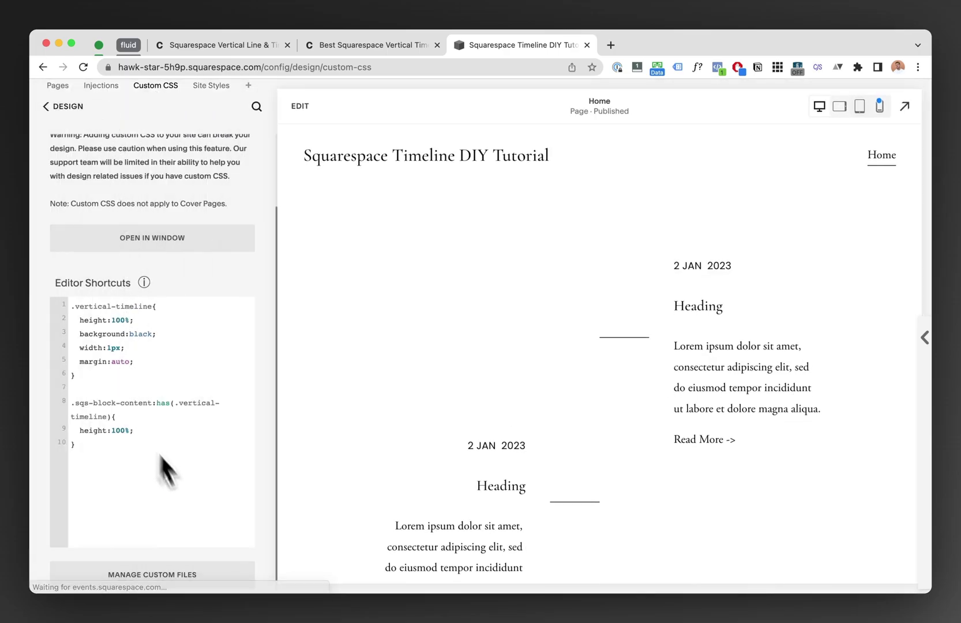
pyautogui.write('pre code{')
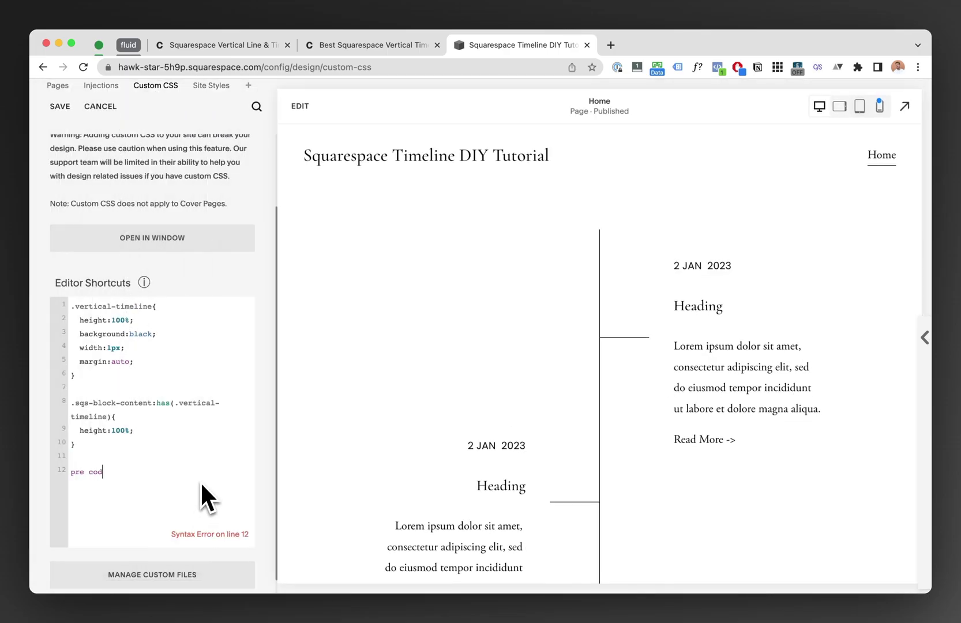
# Write a pre code rule with 11px font size and 0.02em letter spacing, removing the red test background
pyautogui.press('Return')
pyautogui.write('background:r')
pyautogui.write('ed;')
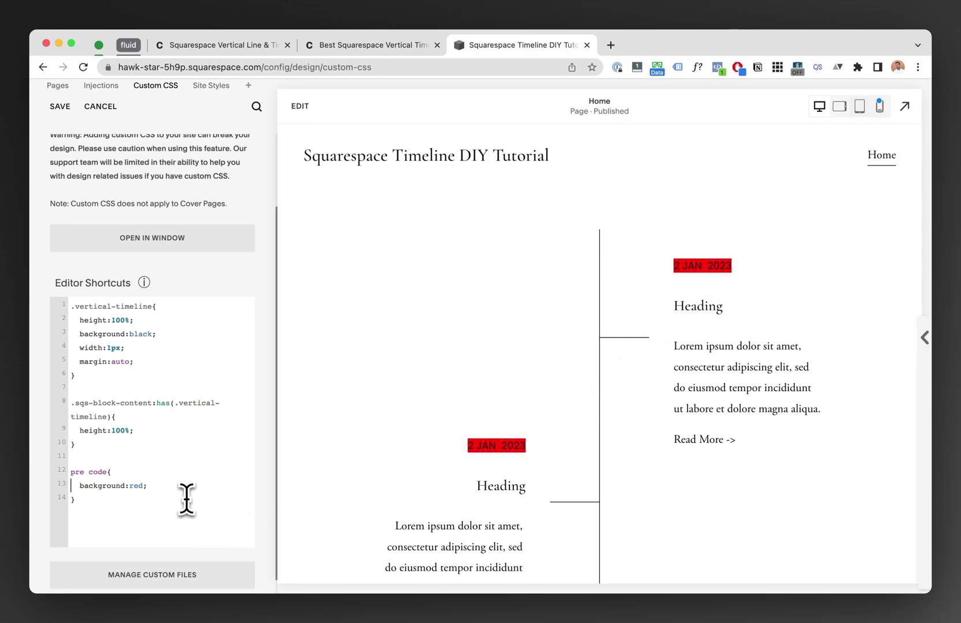
pyautogui.press('Return')
pyautogui.write('font-size:13px !important;')
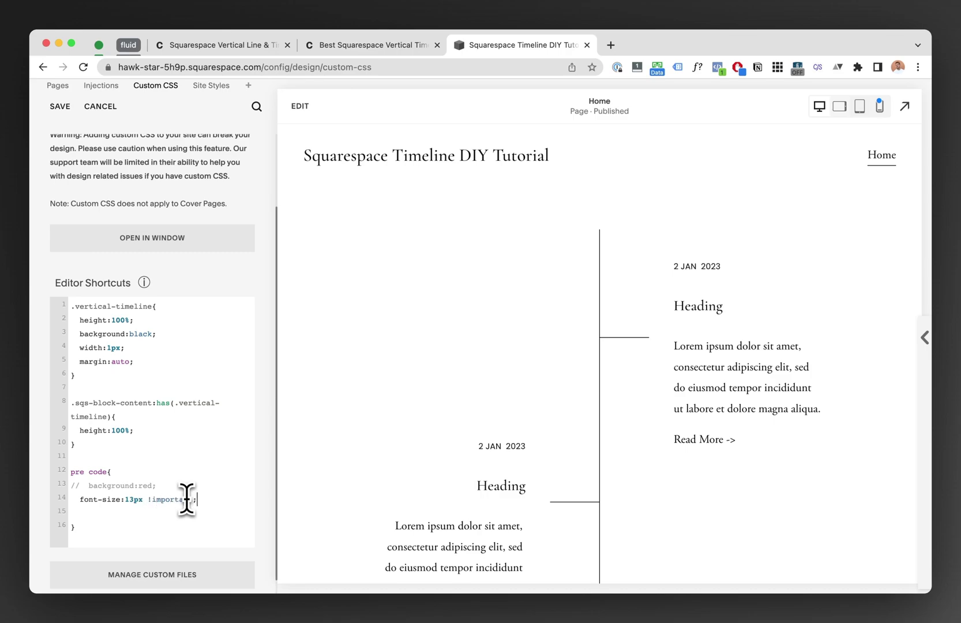
pyautogui.scroll(-1, 187, 499)
pyautogui.moveTo(162, 467); pyautogui.dragTo(72, 467)
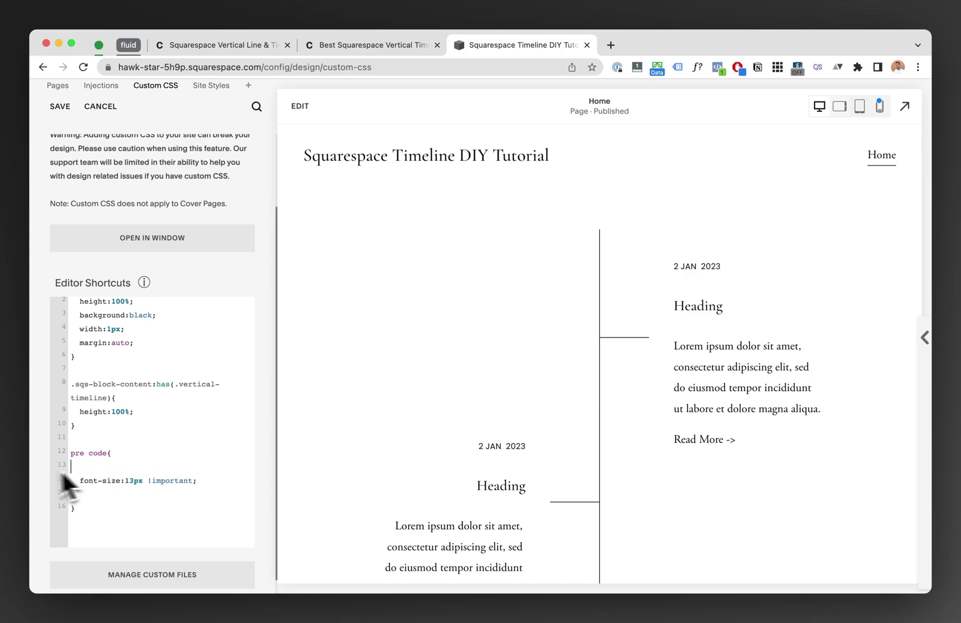
pyautogui.press('BackSpace')
pyautogui.press('BackSpace')
pyautogui.click(123, 481)
pyautogui.write('letter-spacing:0.02em !important;')
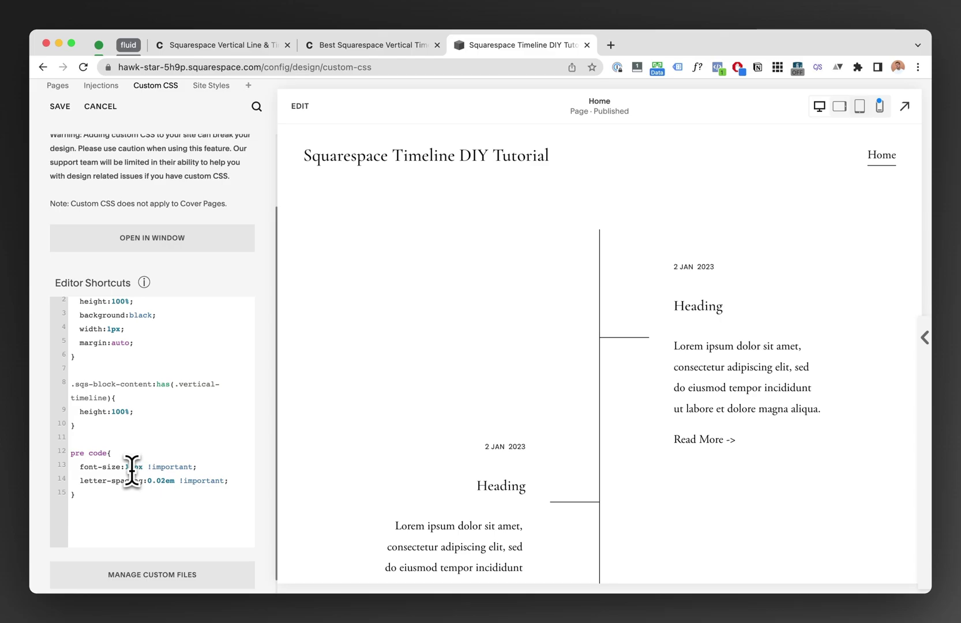
pyautogui.scroll(-2, 810, 298)
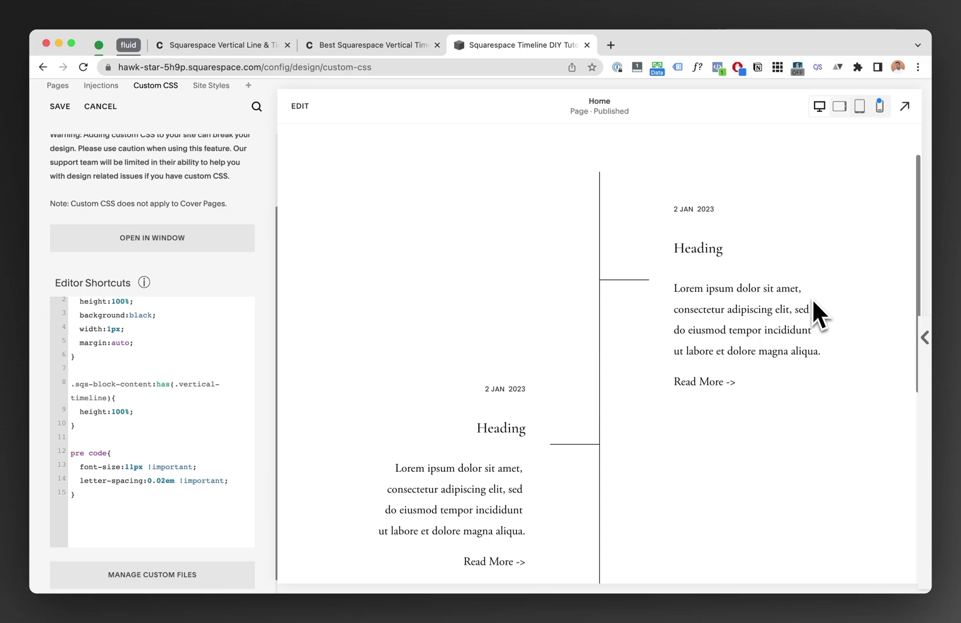
# Inspect the date's pre element and the h4 heading's styles in DevTools
pyautogui.press('super+shift+c')
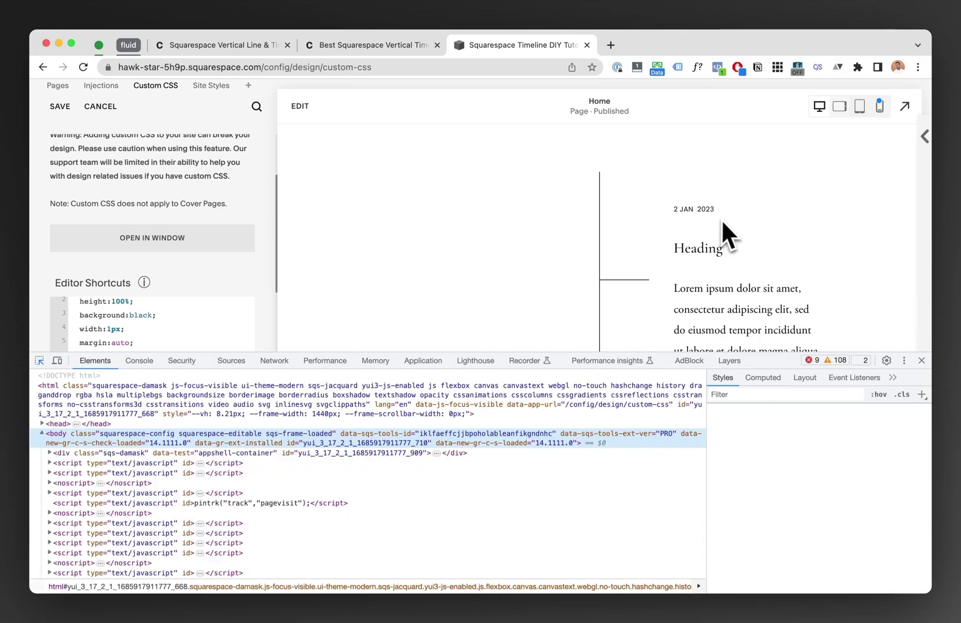
pyautogui.click(710, 218)
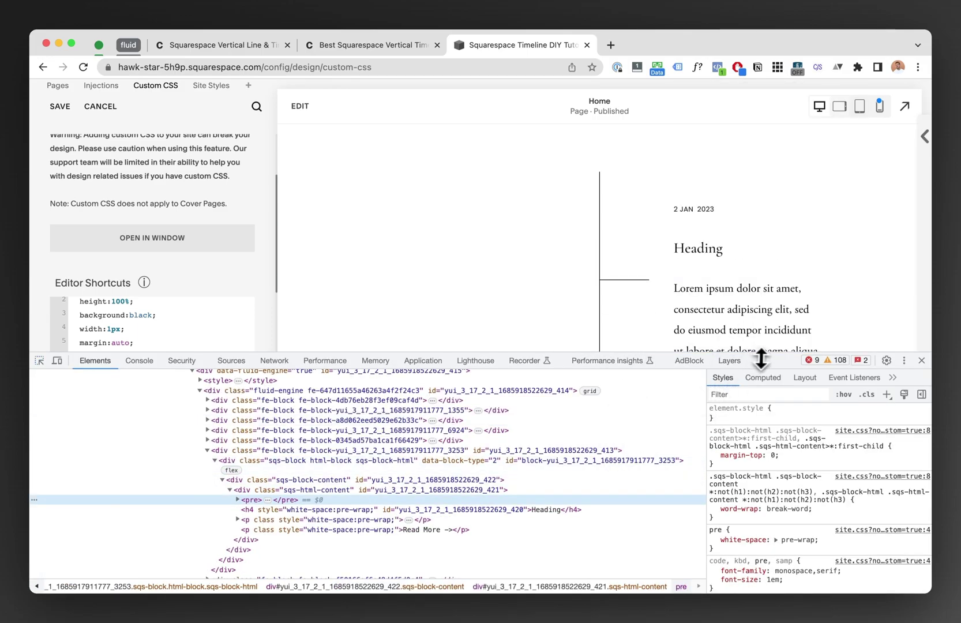
pyautogui.moveTo(763, 359); pyautogui.dragTo(762, 360)
pyautogui.scroll(-1, 526, 466)
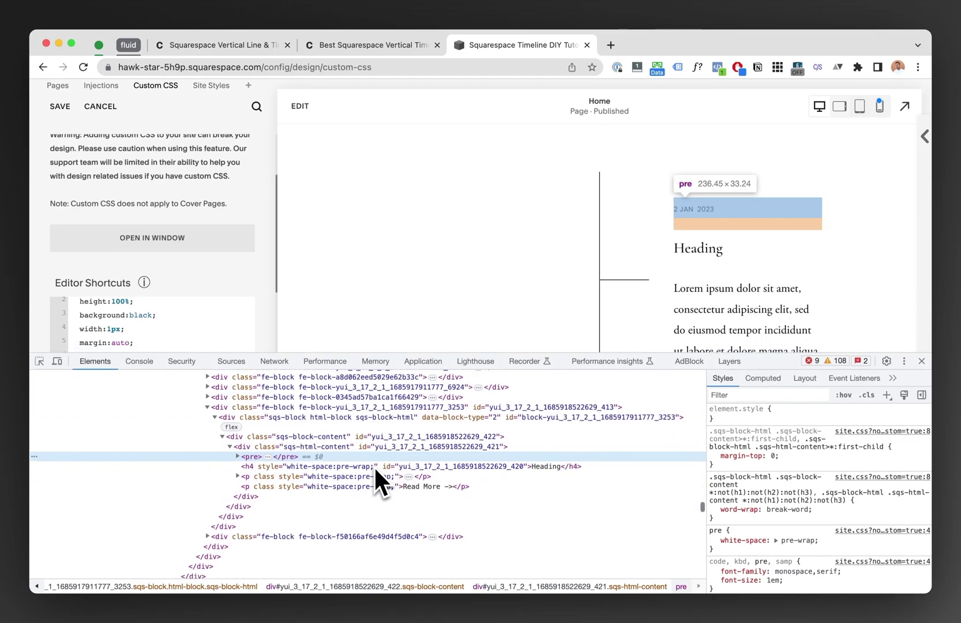
pyautogui.scroll(-1, 374, 466)
pyautogui.click(354, 468)
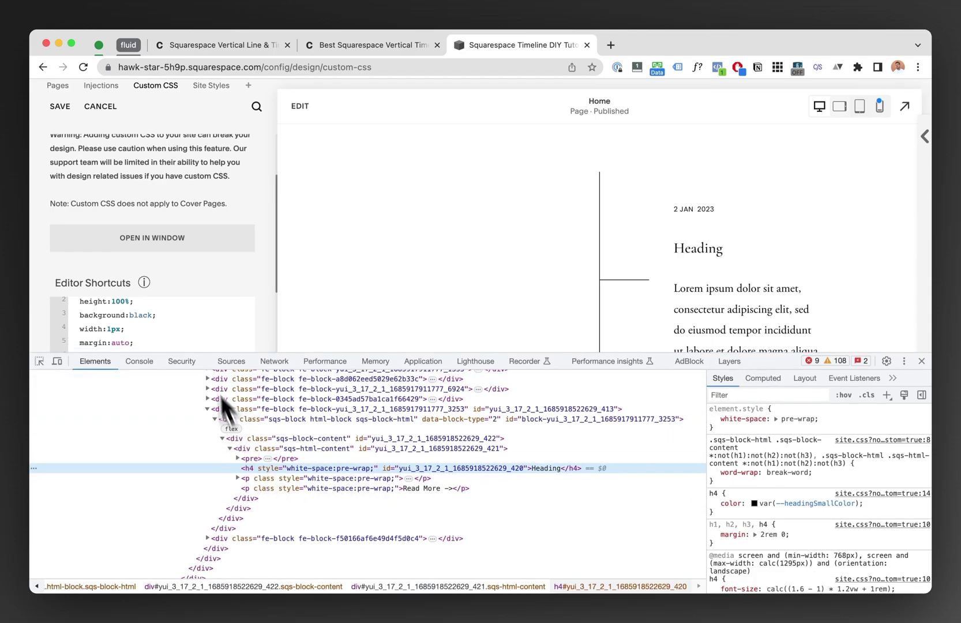
pyautogui.scroll(-3, 150, 247)
# Add an h4 rule setting margin: 0 !important in Custom CSS
pyautogui.press('Return')
pyautogui.press('Return')
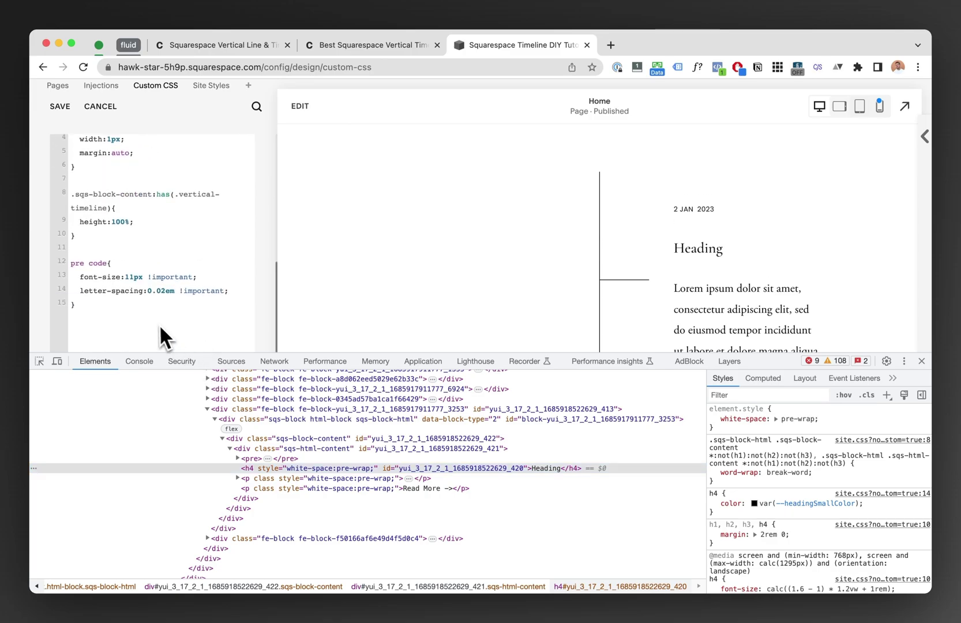
pyautogui.write('h4{')
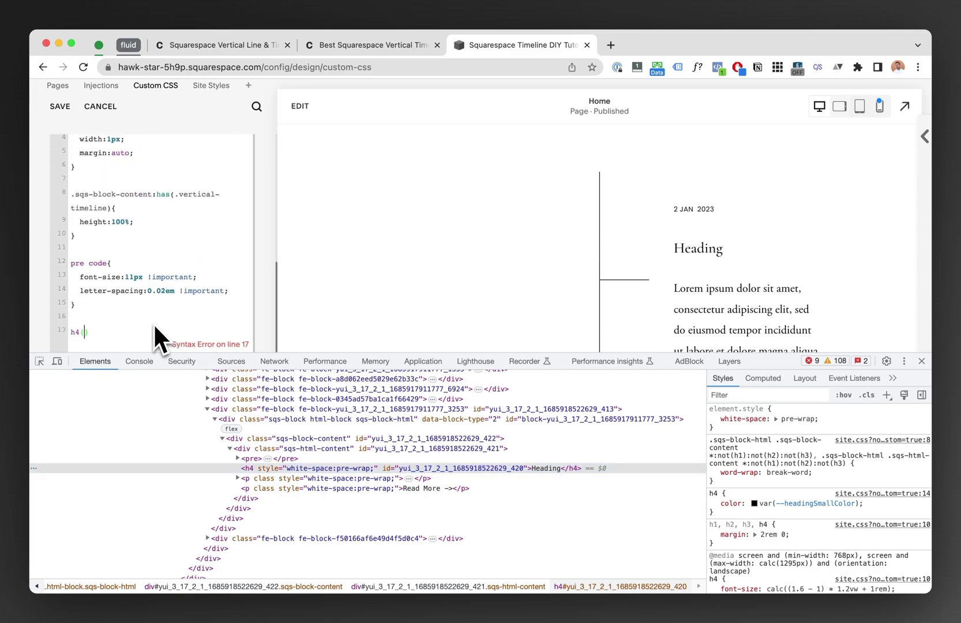
pyautogui.scroll(2, 153, 323)
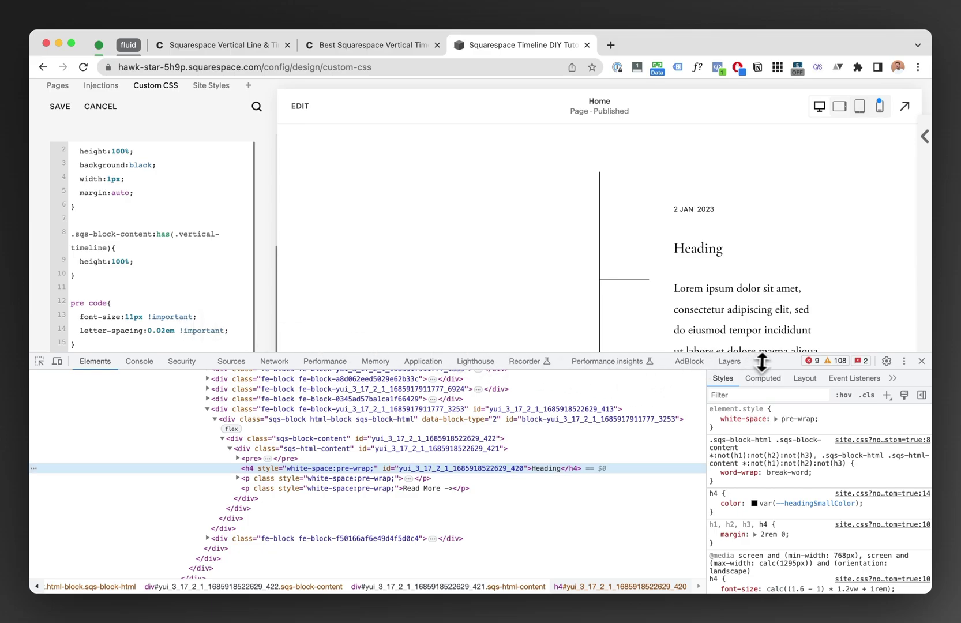
pyautogui.moveTo(759, 355); pyautogui.dragTo(759, 456)
pyautogui.press('Return')
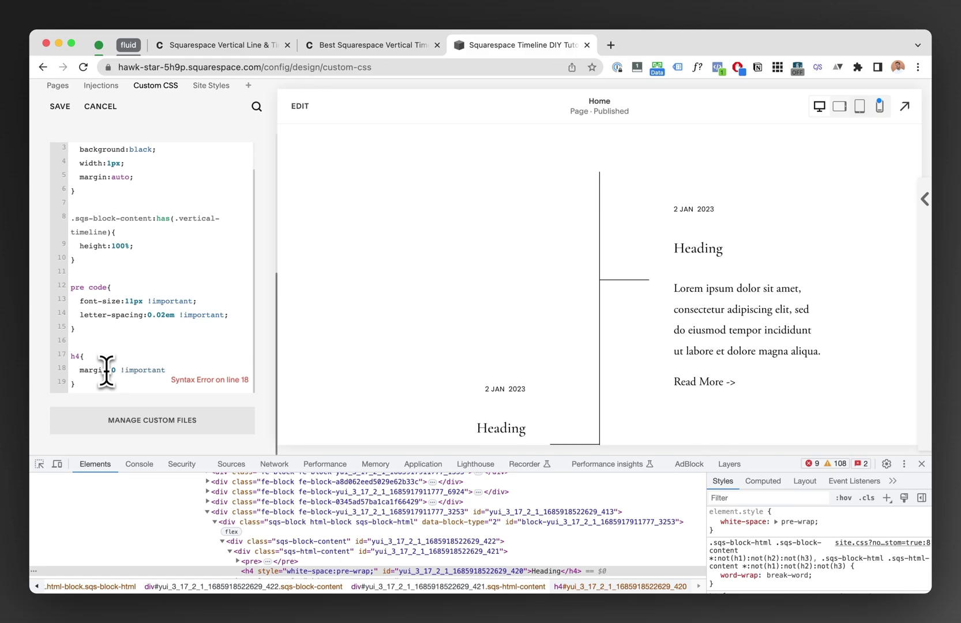
pyautogui.write(';')
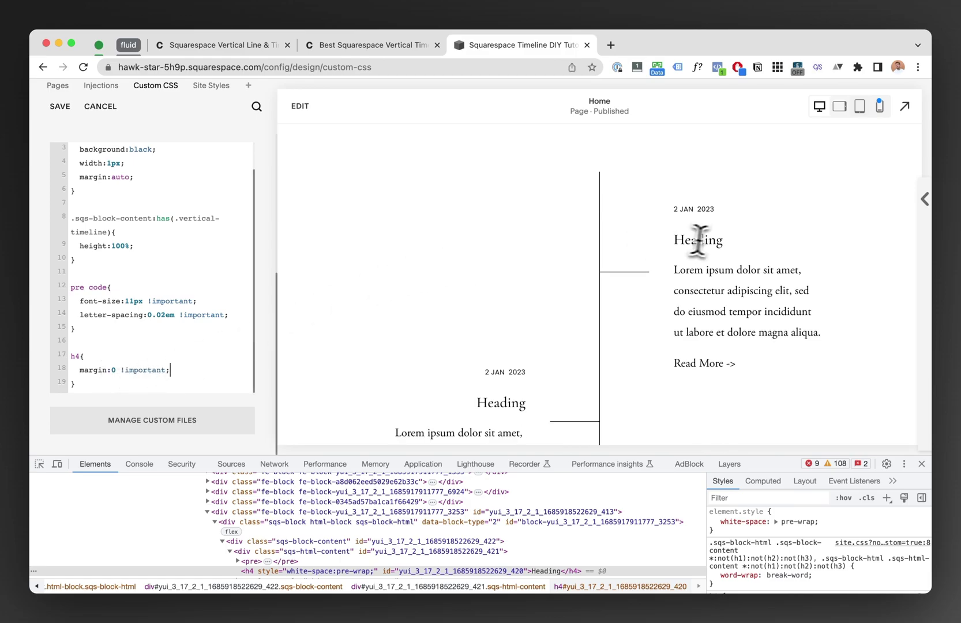
# Add margin-bottom: 0 !important to the pre code date rule
pyautogui.hotkey('ctrl', 'shift', 'c')
pyautogui.click(714, 215)
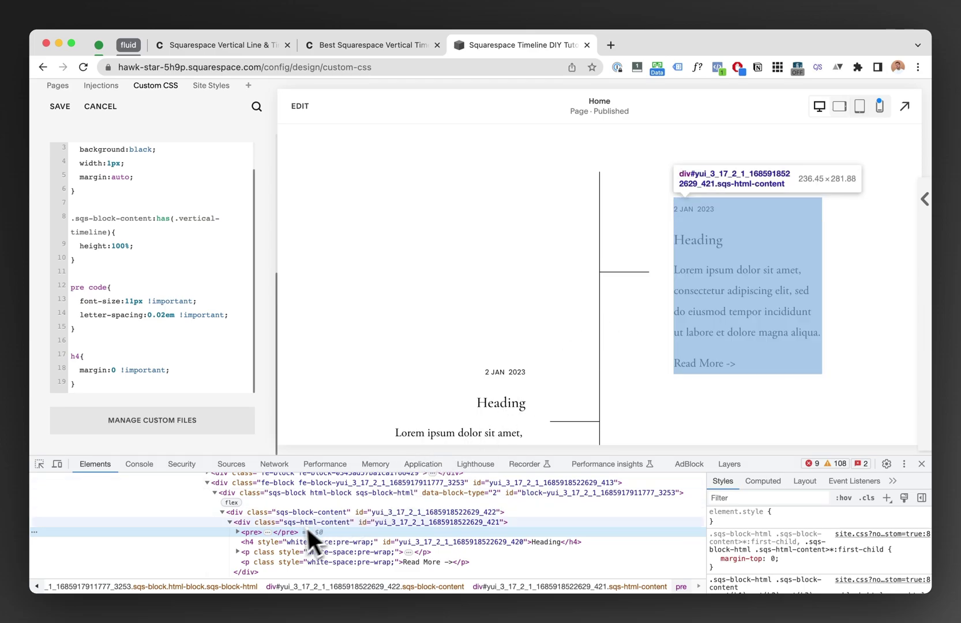
pyautogui.click(228, 315)
pyautogui.press('Return')
pyautogui.write('margin-bottom:0 !important;')
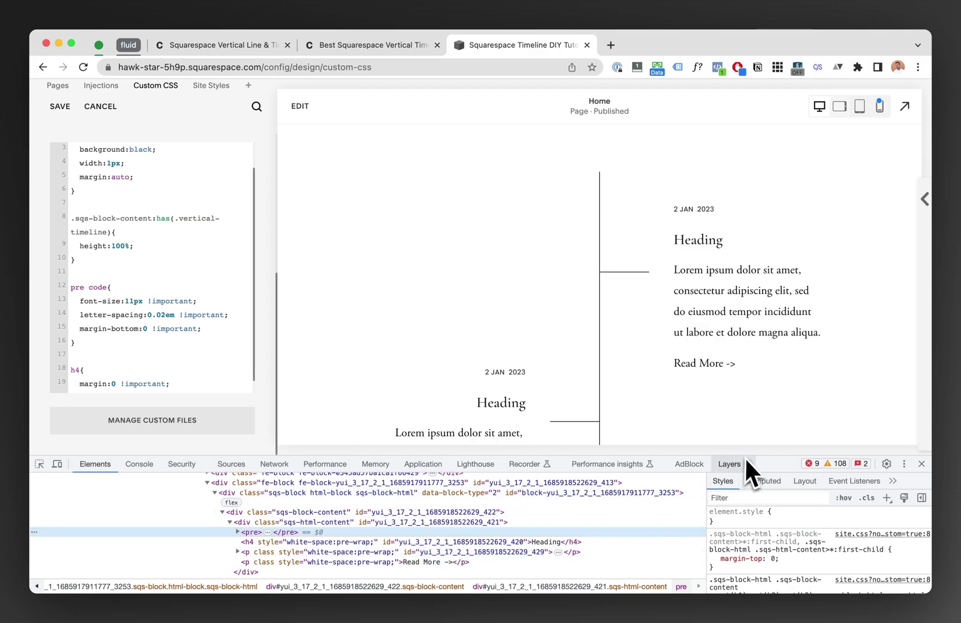
# Add a pre rule with margin: 0 !important in the DevTools inspector
pyautogui.moveTo(769, 455); pyautogui.dragTo(770, 441)
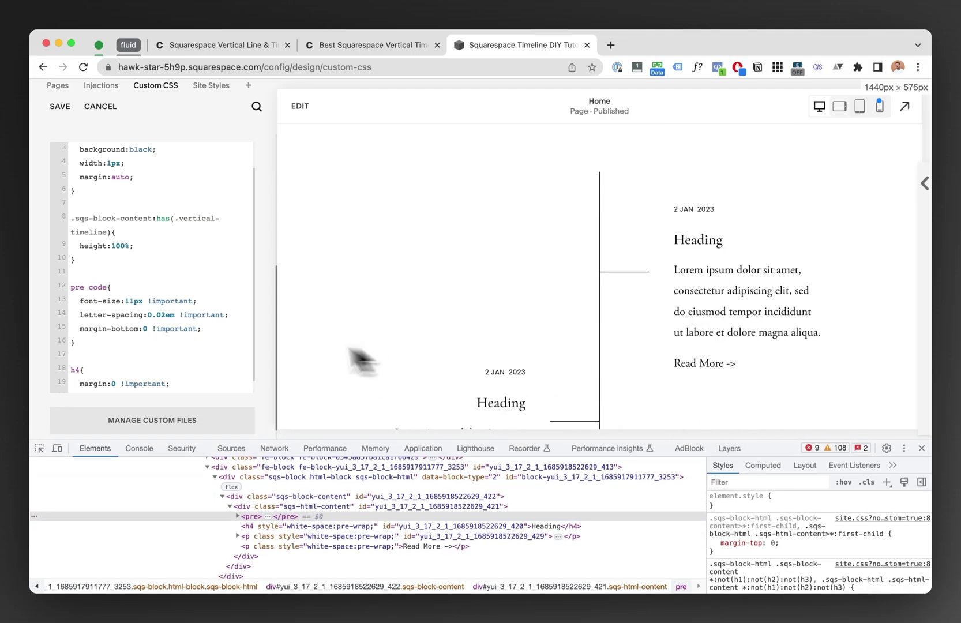
pyautogui.write('0')
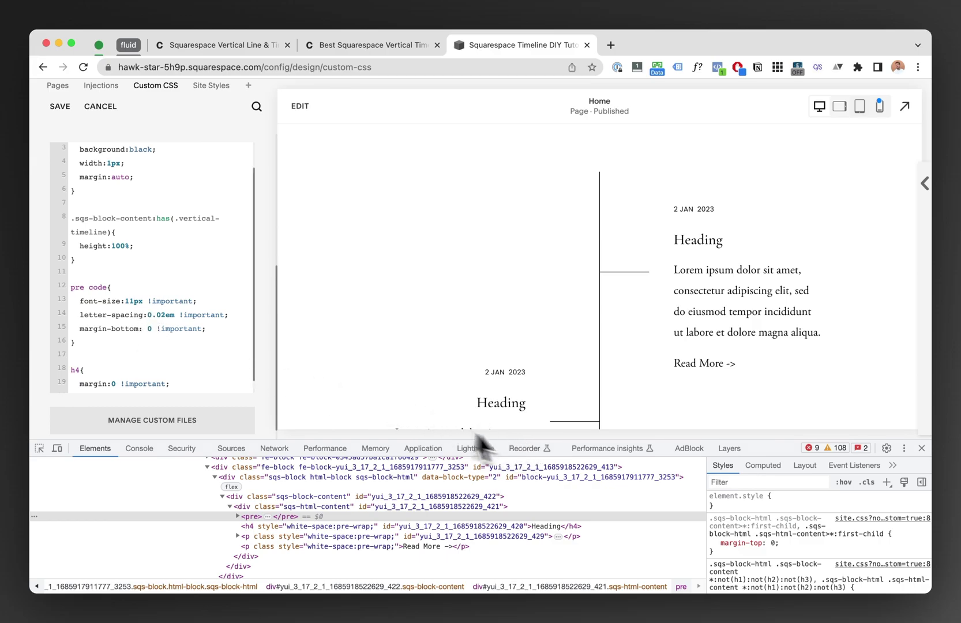
pyautogui.moveTo(773, 448); pyautogui.dragTo(773, 429)
pyautogui.scroll(-3, 781, 526)
pyautogui.scroll(-3, 781, 526)
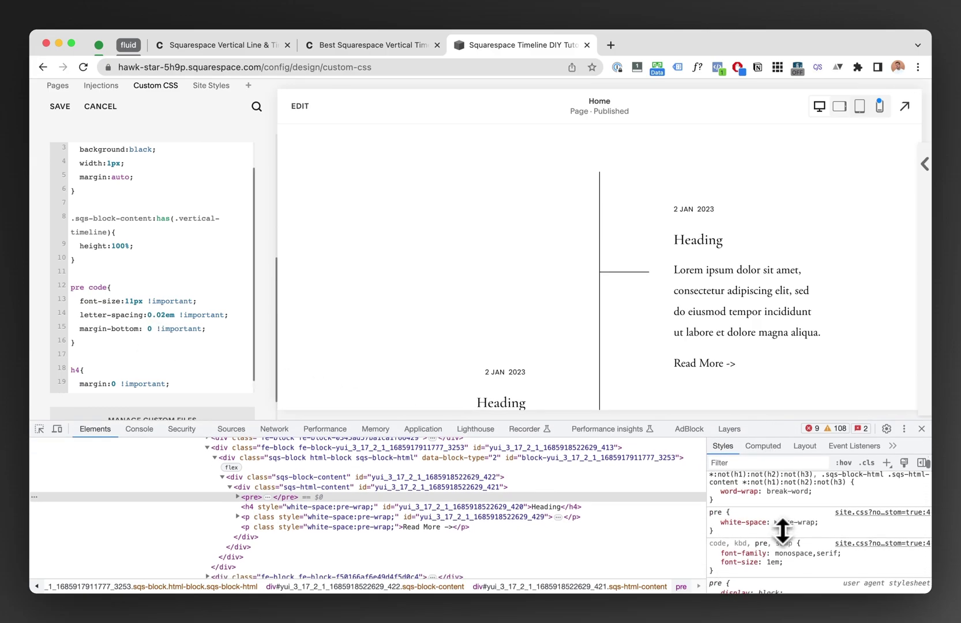
pyautogui.scroll(-2, 782, 526)
pyautogui.scroll(-2, 782, 531)
pyautogui.scroll(-3, 783, 532)
pyautogui.scroll(-2, 782, 532)
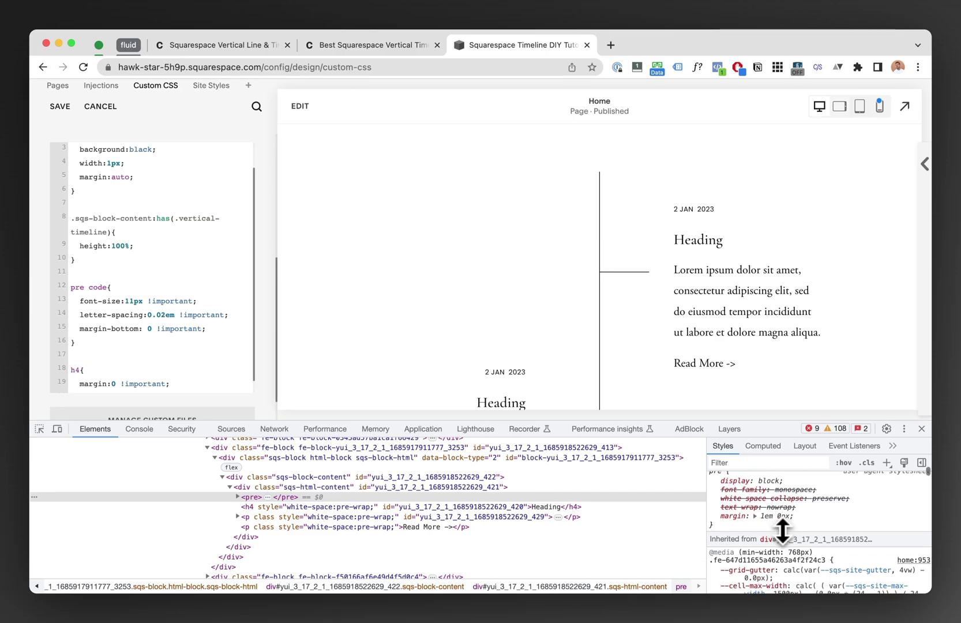
pyautogui.scroll(5, 782, 531)
pyautogui.scroll(3, 782, 531)
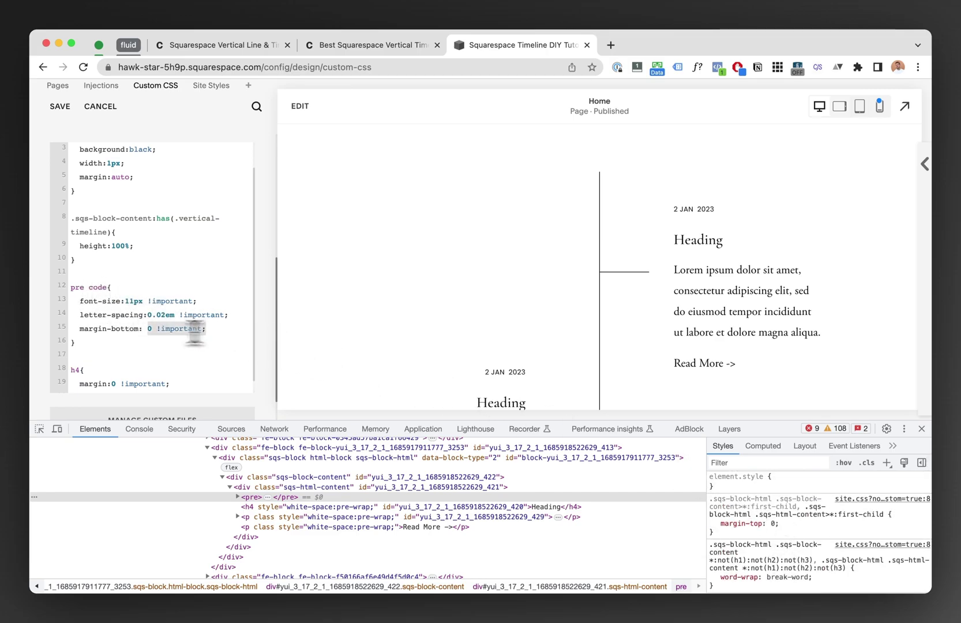
pyautogui.moveTo(207, 329); pyautogui.dragTo(79, 328)
pyautogui.click(868, 463)
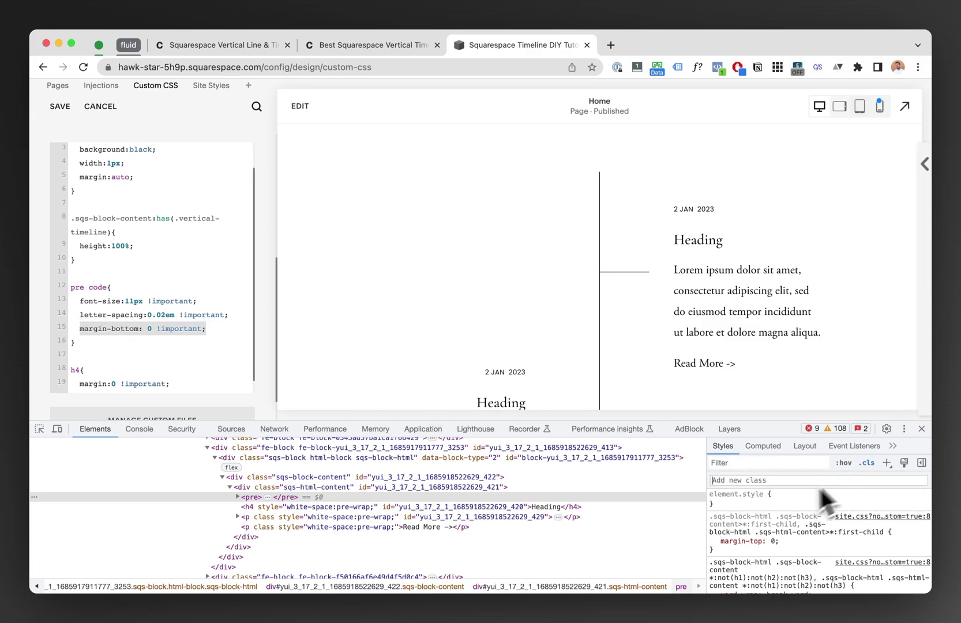
pyautogui.click(887, 462)
pyautogui.click(756, 526)
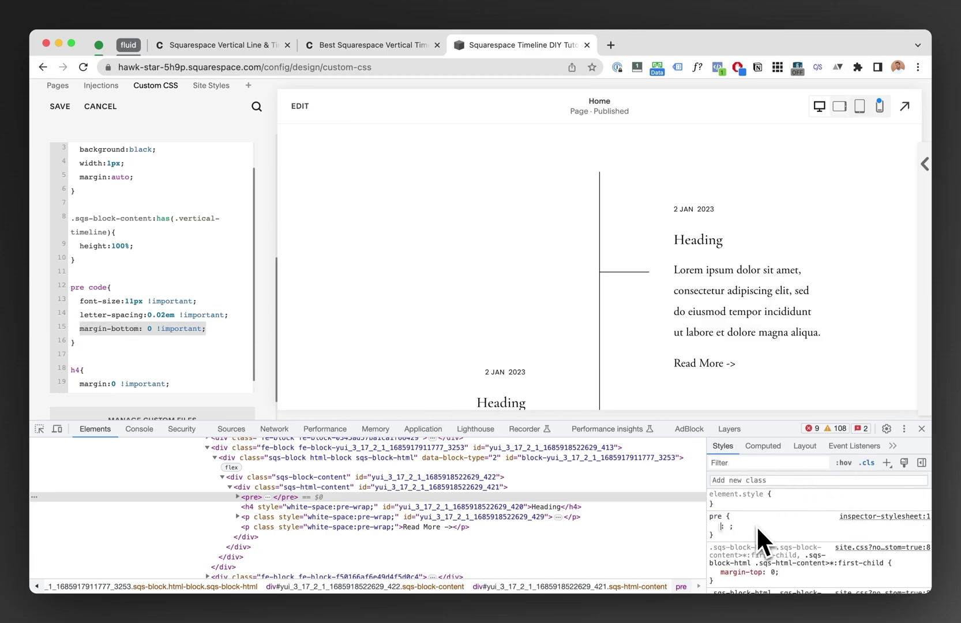
pyautogui.write('marg')
pyautogui.press('Tab')
pyautogui.write('0')
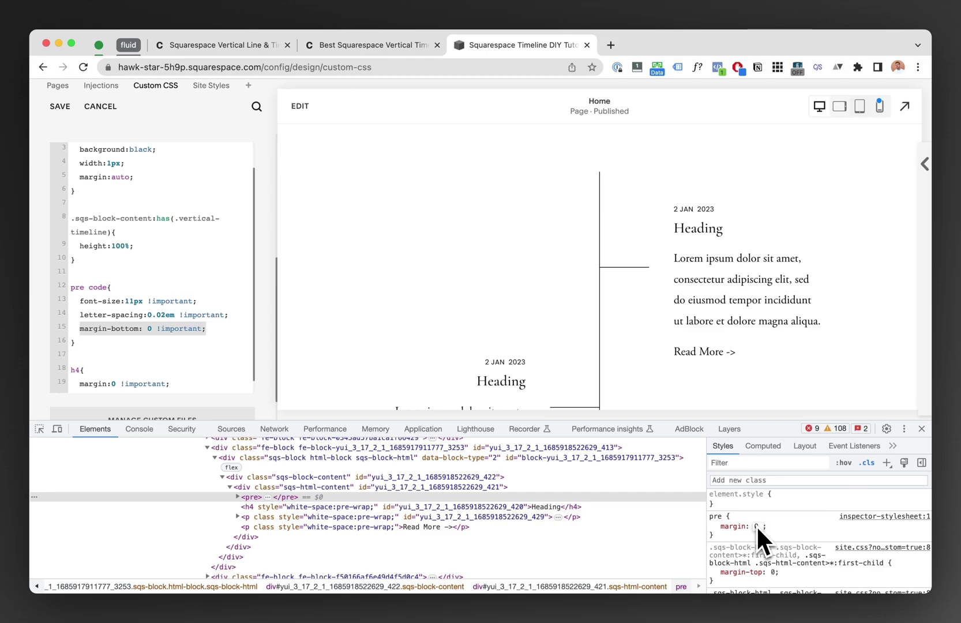
pyautogui.write(' !important')
pyautogui.press('Return')
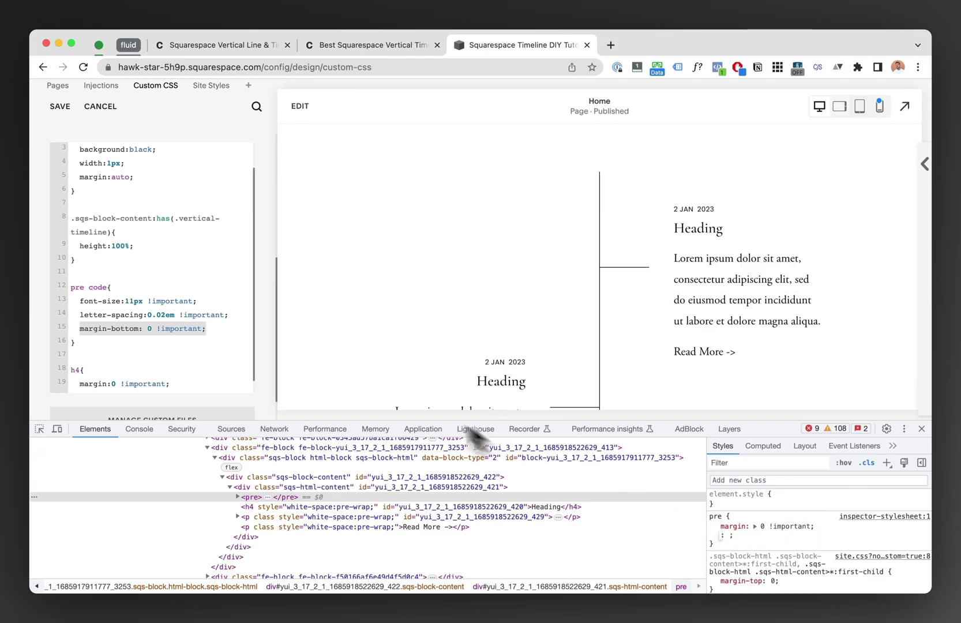
# Change the date selector to 'pre, code', inspect the pre node, and close DevTools
pyautogui.click(85, 287)
pyautogui.write(',')
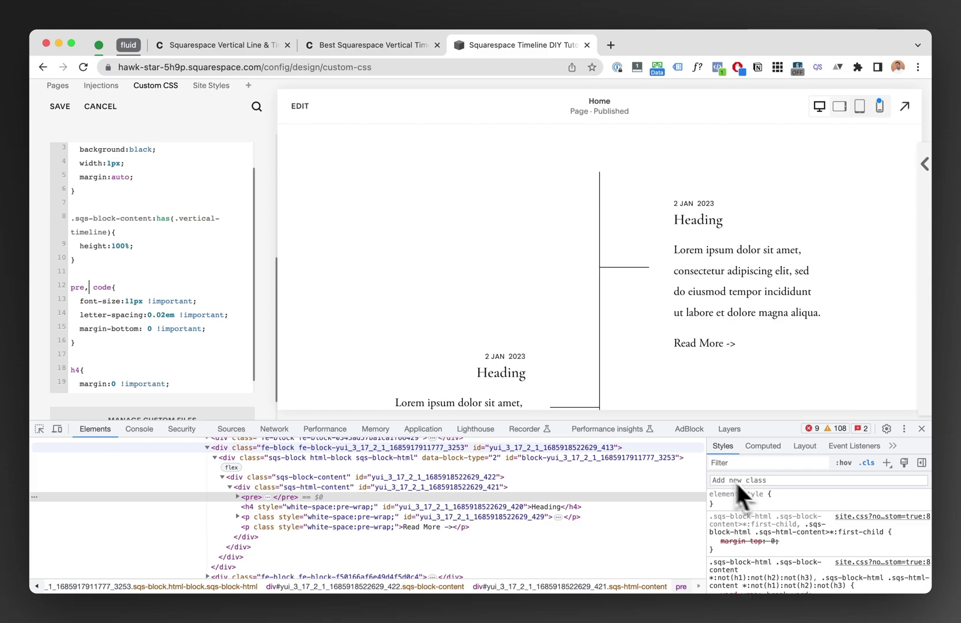
pyautogui.click(237, 497)
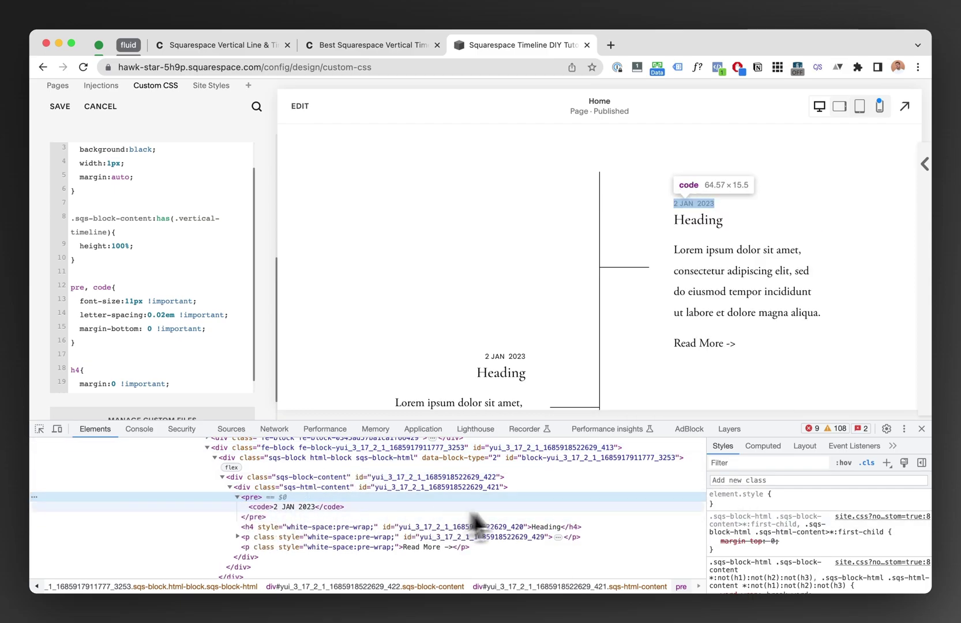
pyautogui.moveTo(772, 424); pyautogui.dragTo(772, 433)
pyautogui.press('F12')
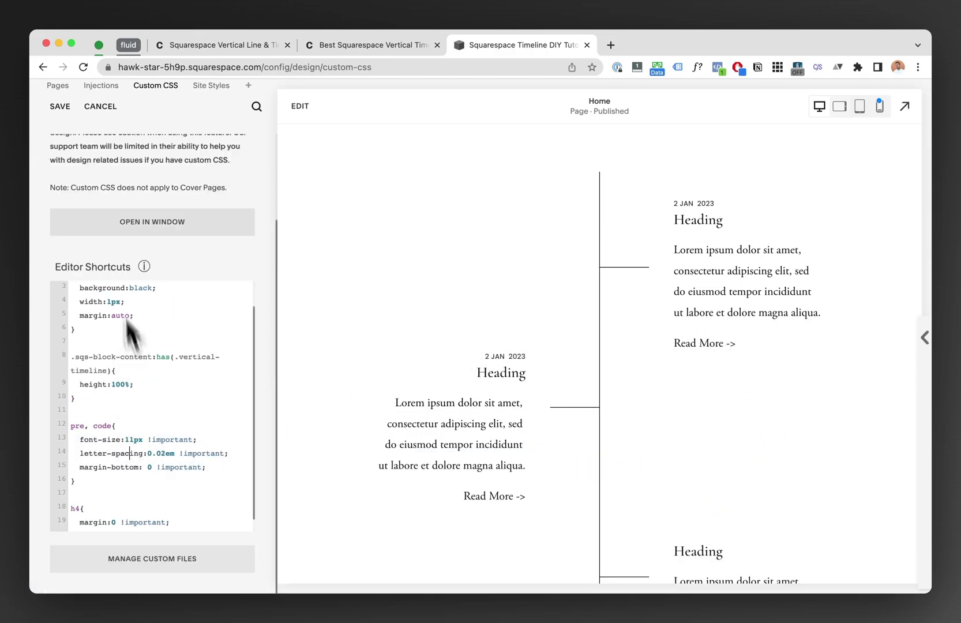
# Save the custom CSS, then check the timeline in mobile and desktop preview
pyautogui.click(60, 105)
pyautogui.scroll(-5, 879, 276)
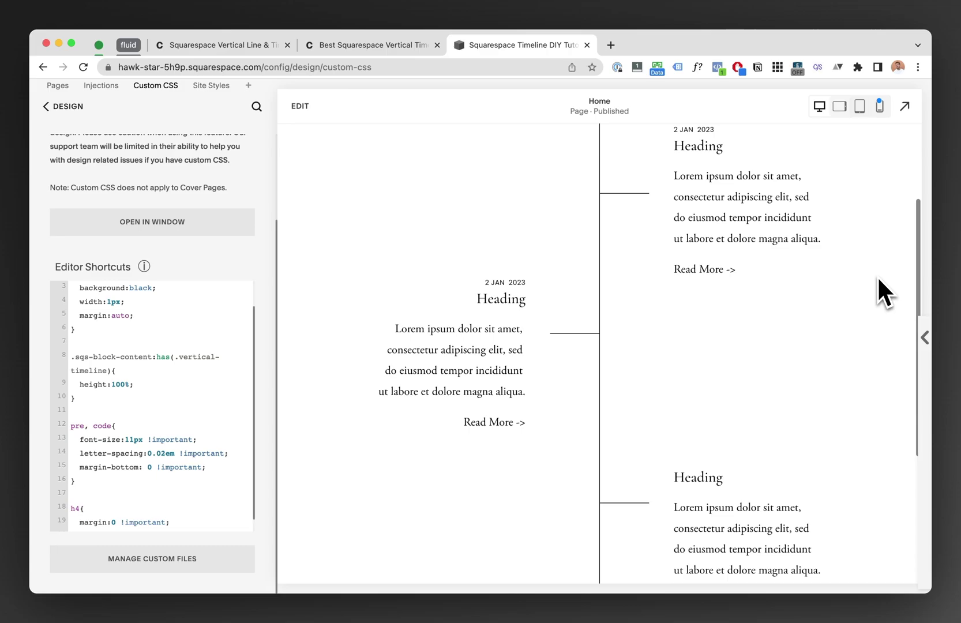
pyautogui.scroll(5, 856, 312)
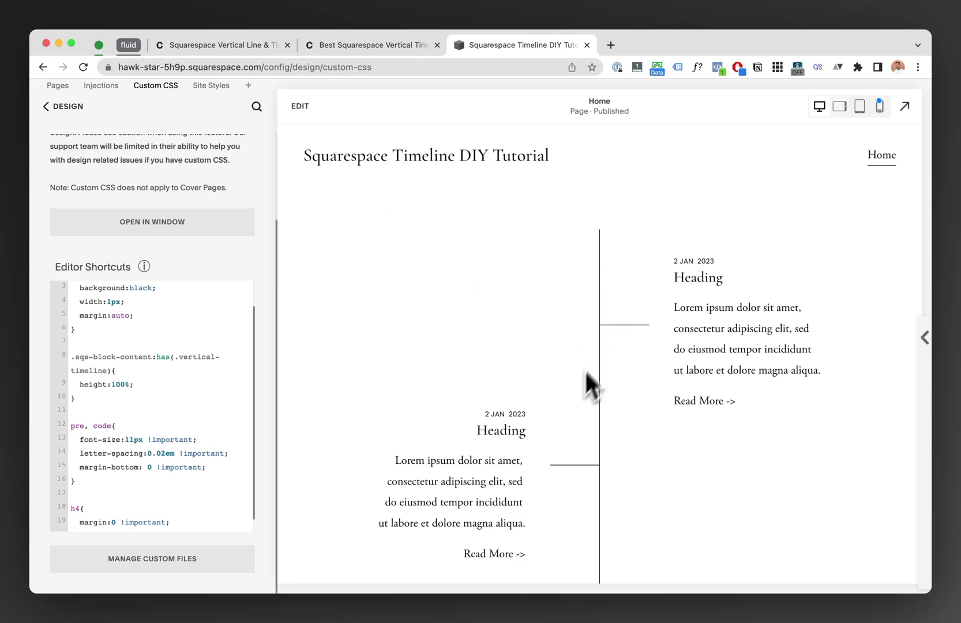
pyautogui.click(880, 105)
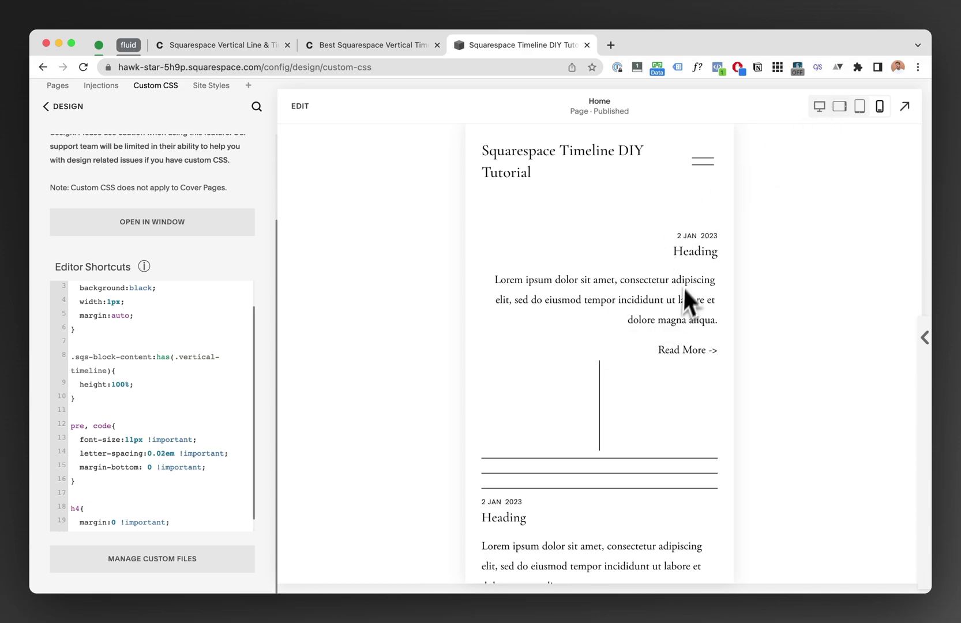
pyautogui.click(820, 110)
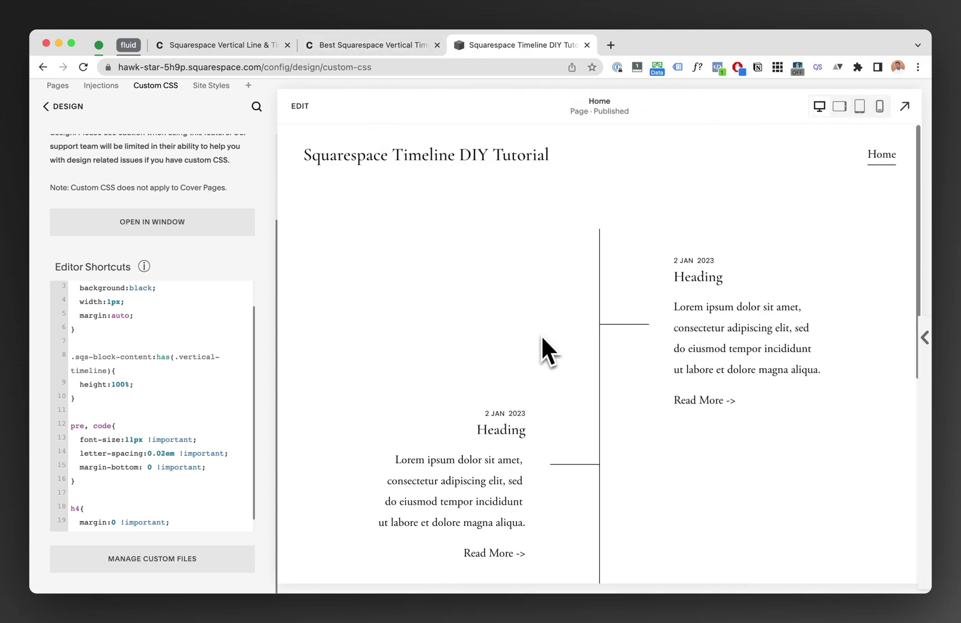
pyautogui.scroll(-2, 541, 335)
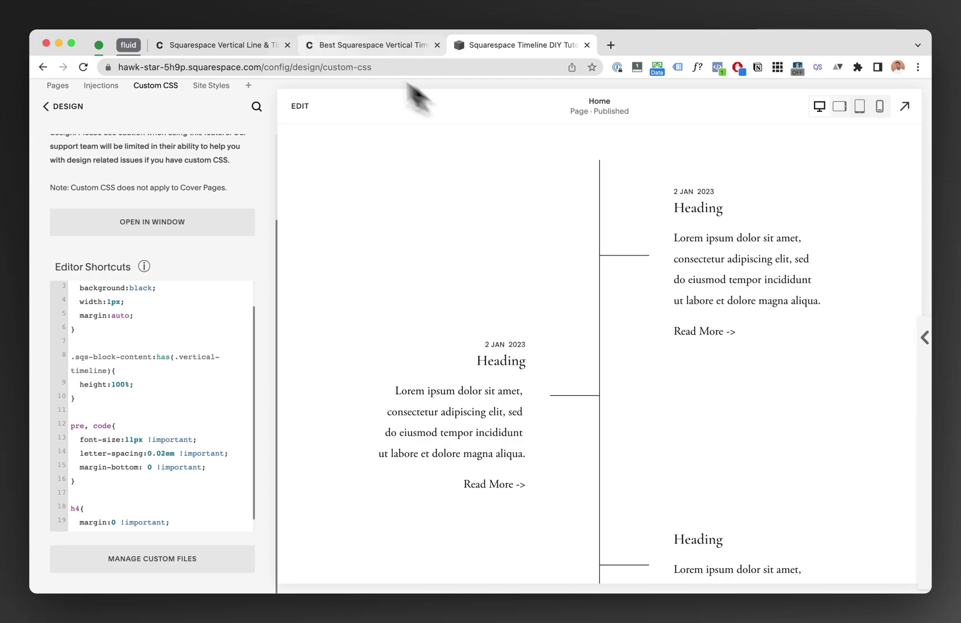
pyautogui.click(253, 45)
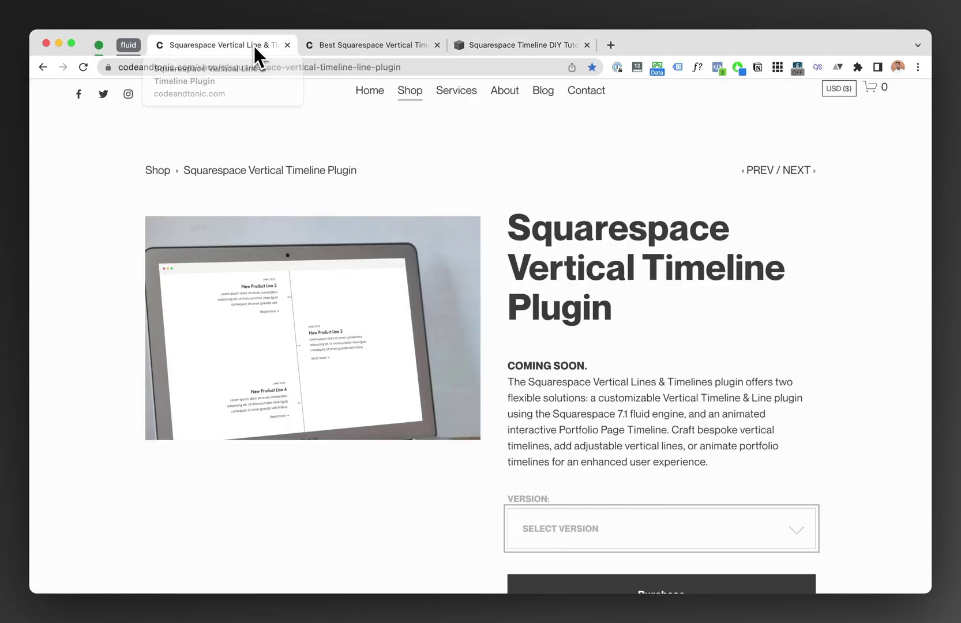
pyautogui.scroll(-1, 594, 338)
pyautogui.scroll(1, 596, 324)
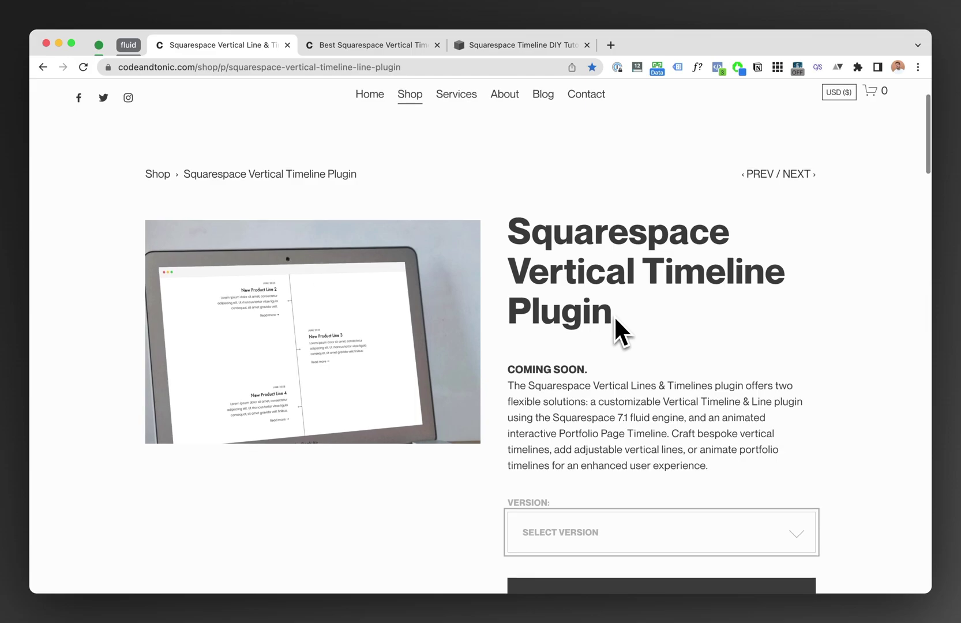
pyautogui.scroll(1, 613, 314)
pyautogui.scroll(1, 628, 338)
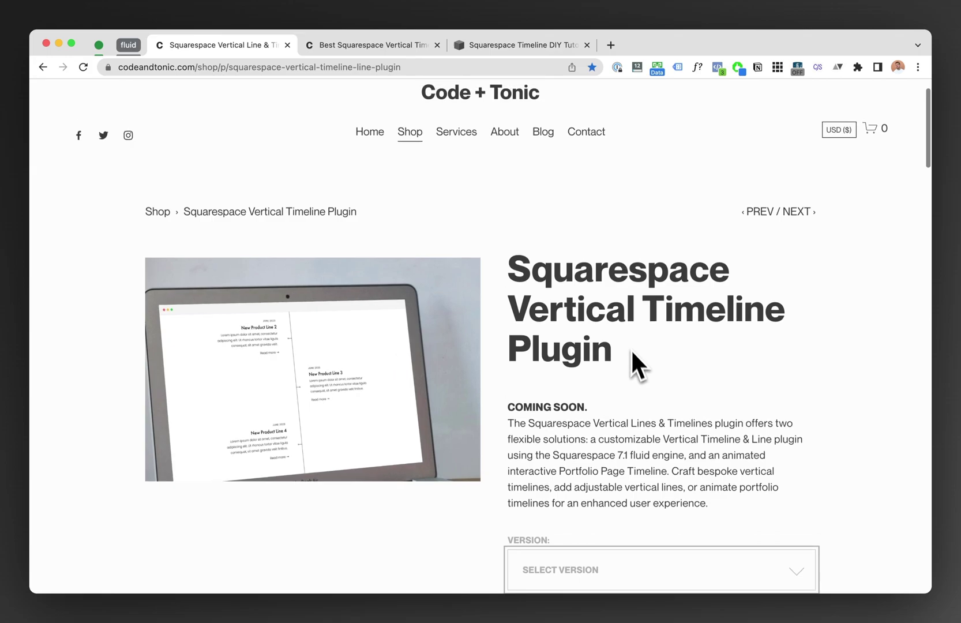
pyautogui.click(371, 45)
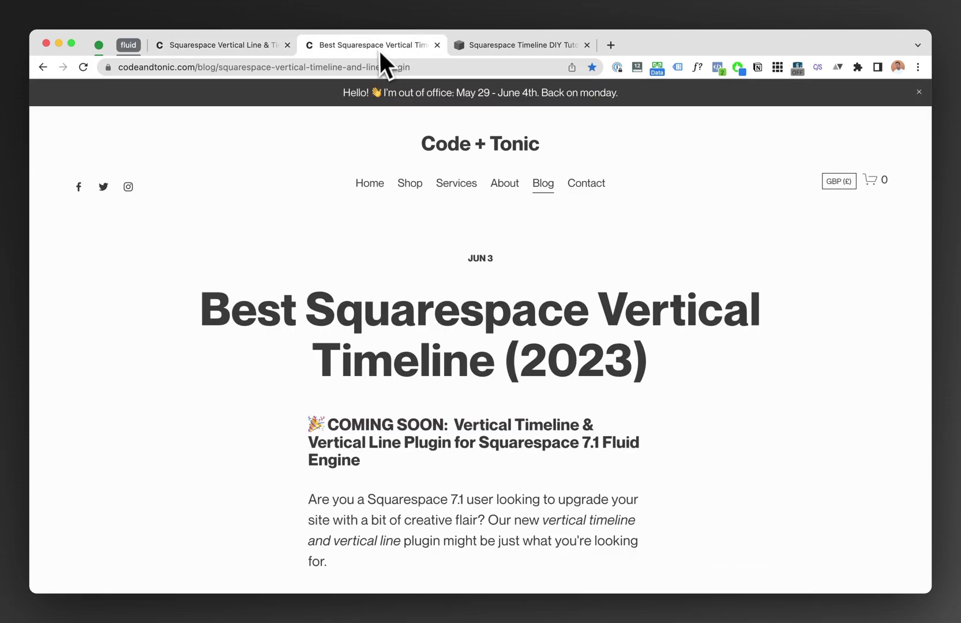
# Edit the timeline page in Mobile View, try selecting a text block, then reopen Custom CSS
pyautogui.click(518, 45)
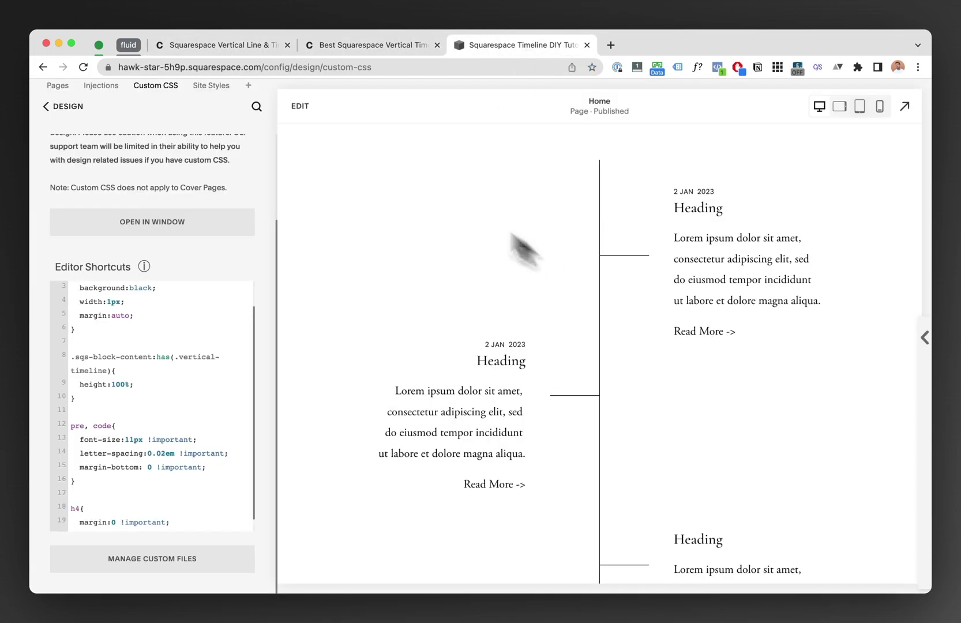
pyautogui.click(300, 106)
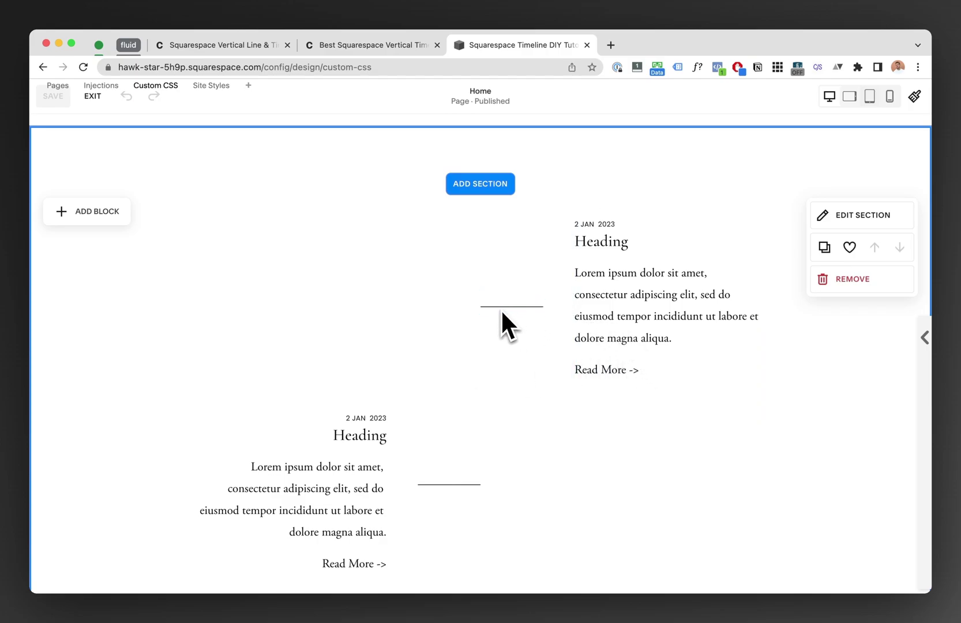
pyautogui.scroll(-2, 640, 315)
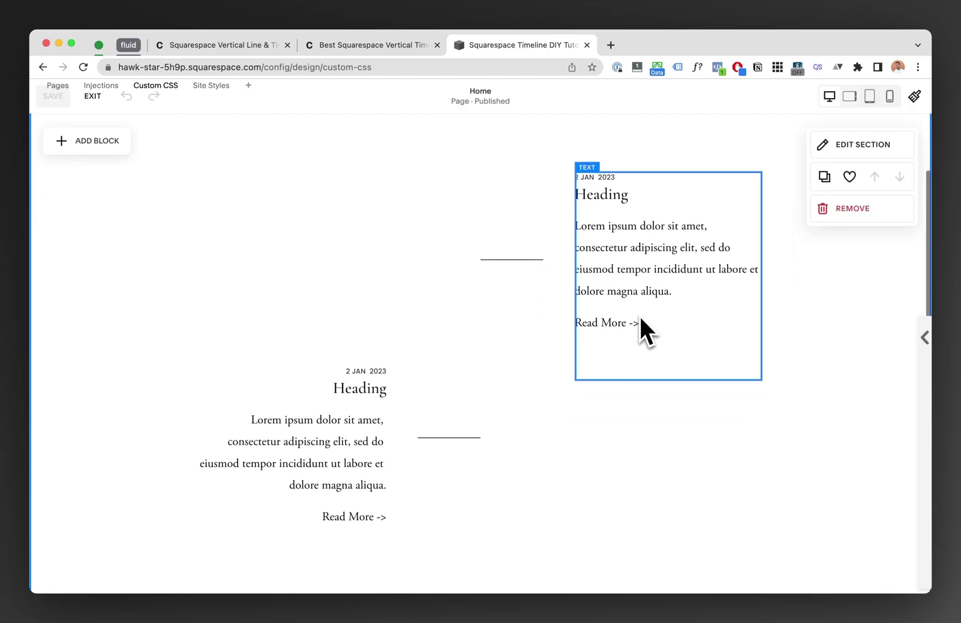
pyautogui.click(890, 96)
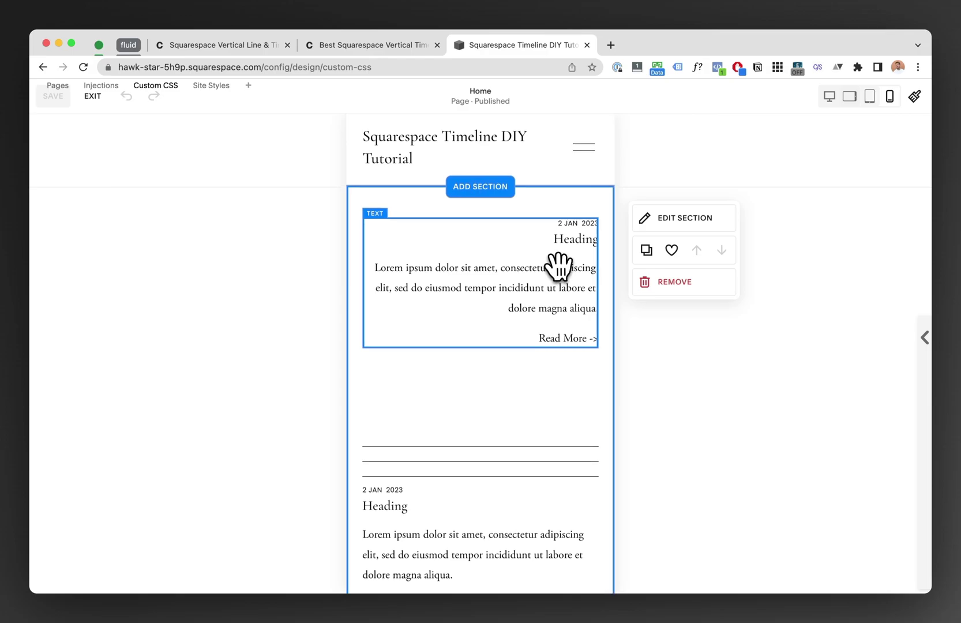
pyautogui.click(548, 279)
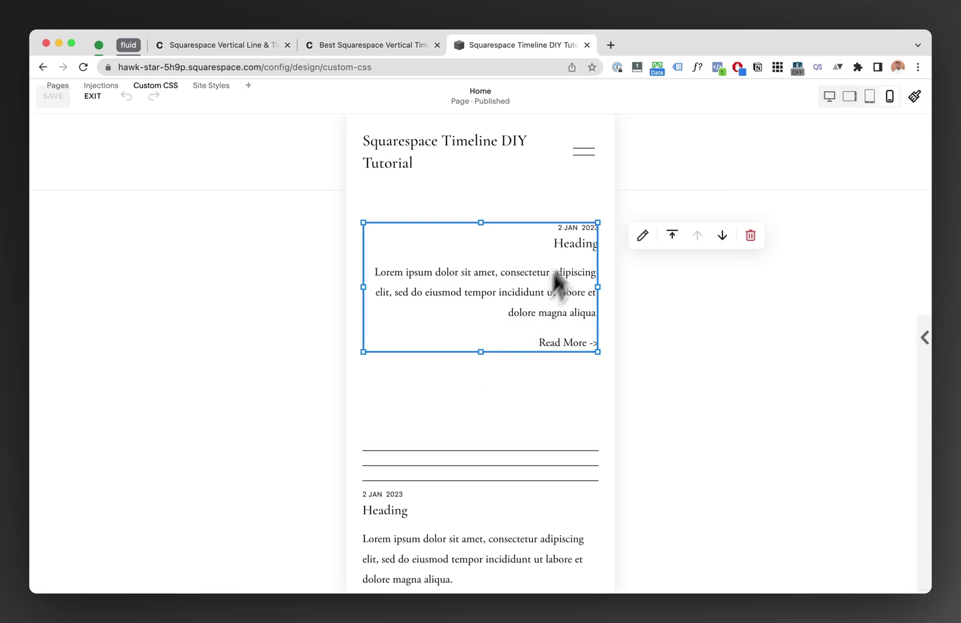
pyautogui.click(580, 208)
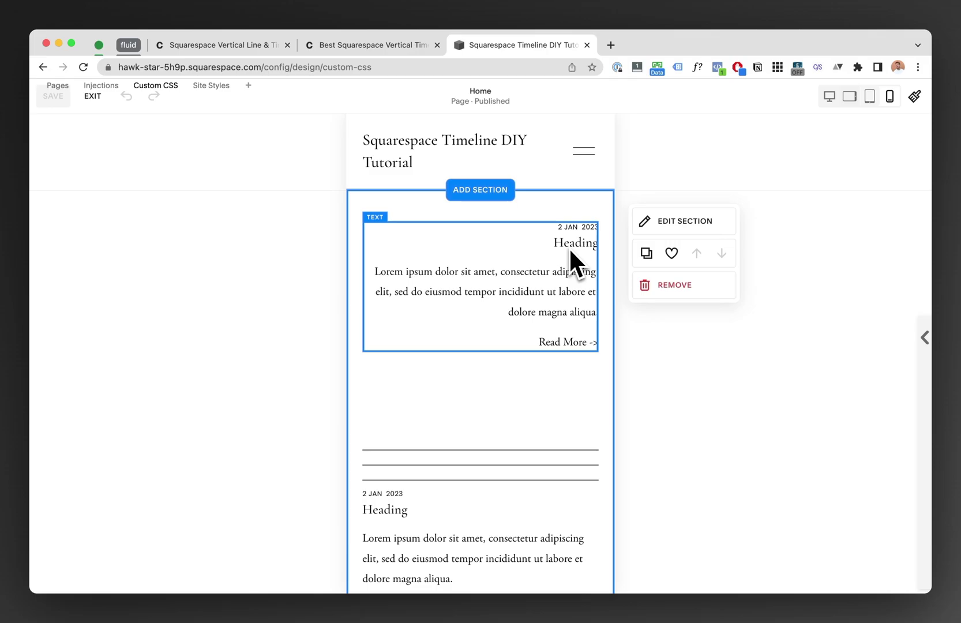
pyautogui.scroll(-5, 569, 247)
pyautogui.scroll(-5, 569, 247)
pyautogui.scroll(-3, 569, 247)
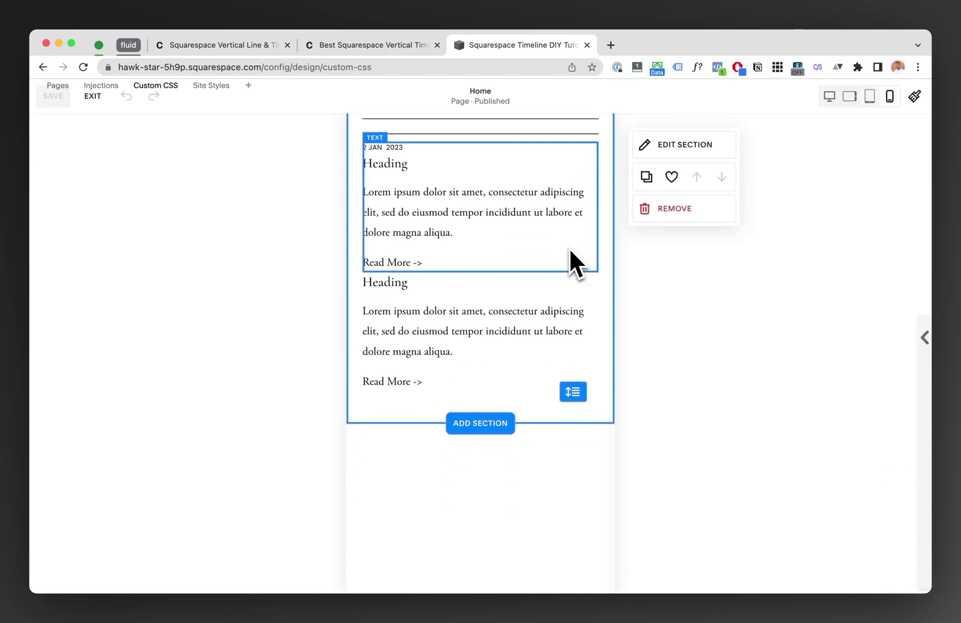
pyautogui.scroll(10, 569, 247)
pyautogui.press('Escape')
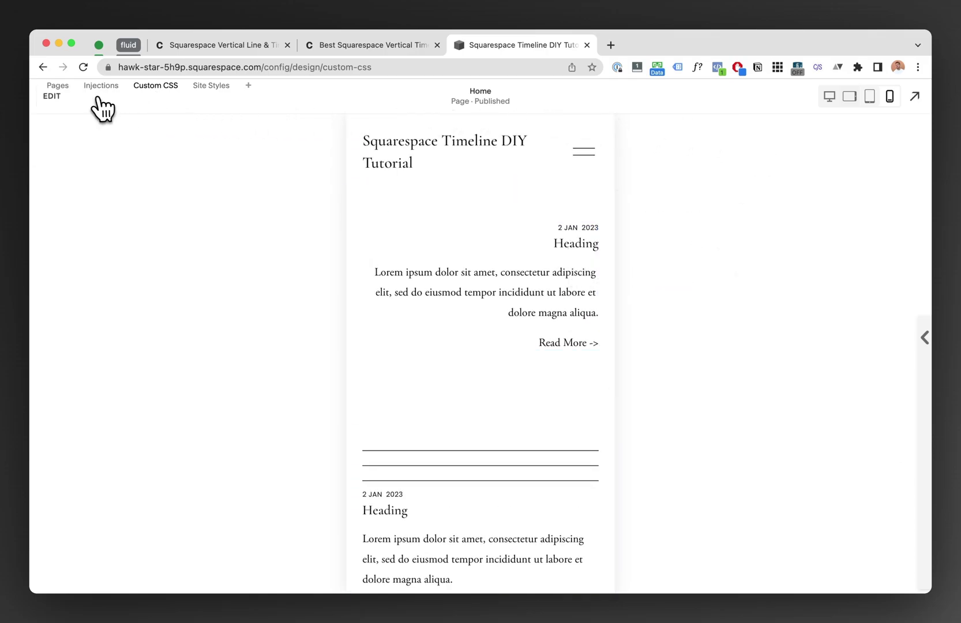
pyautogui.click(103, 90)
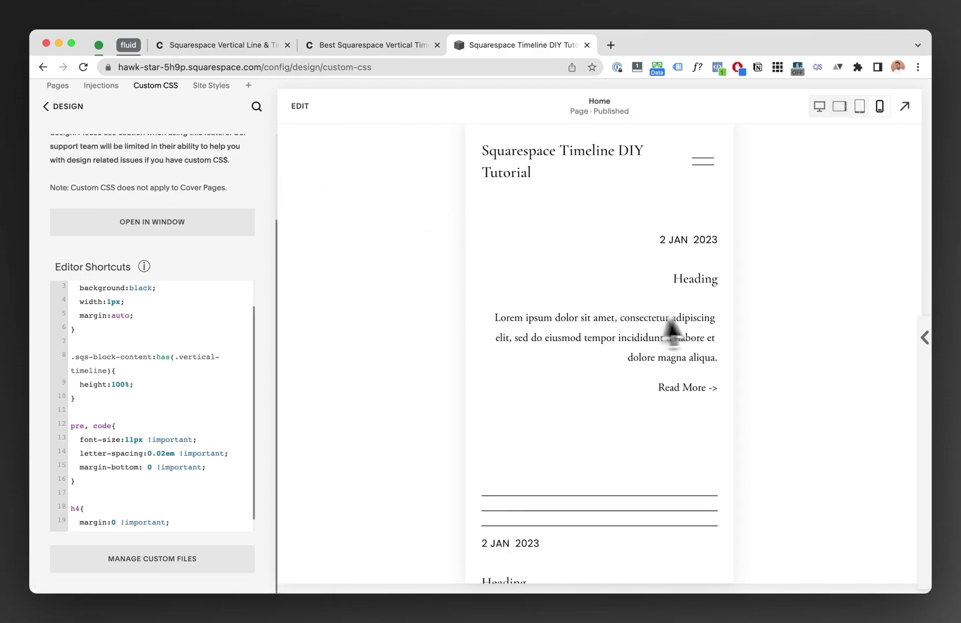
# Switch the timeline preview back to Desktop View
pyautogui.click(819, 105)
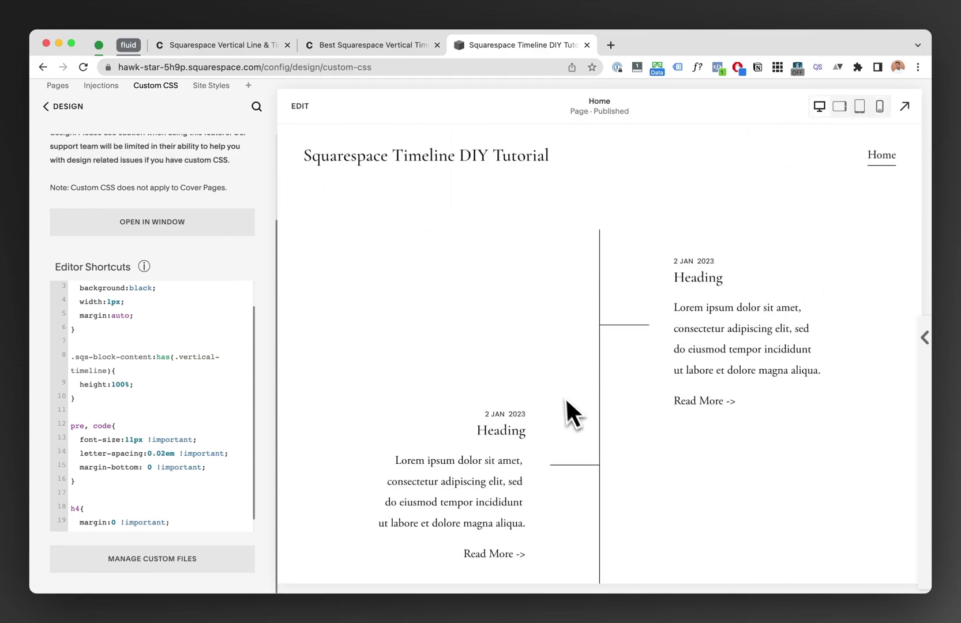
pyautogui.scroll(-5, 673, 307)
pyautogui.scroll(-4, 673, 307)
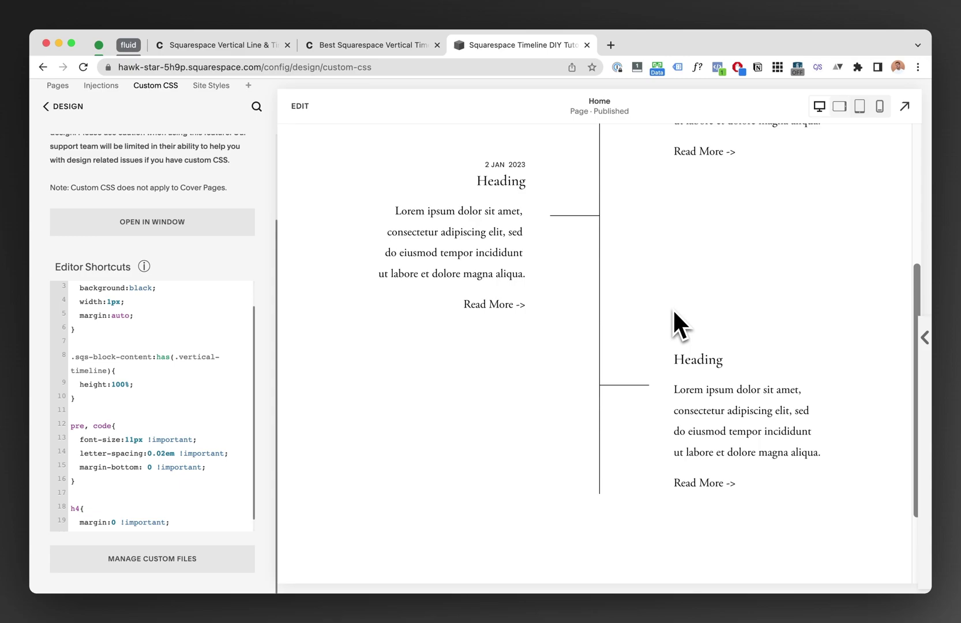
pyautogui.scroll(-2, 673, 308)
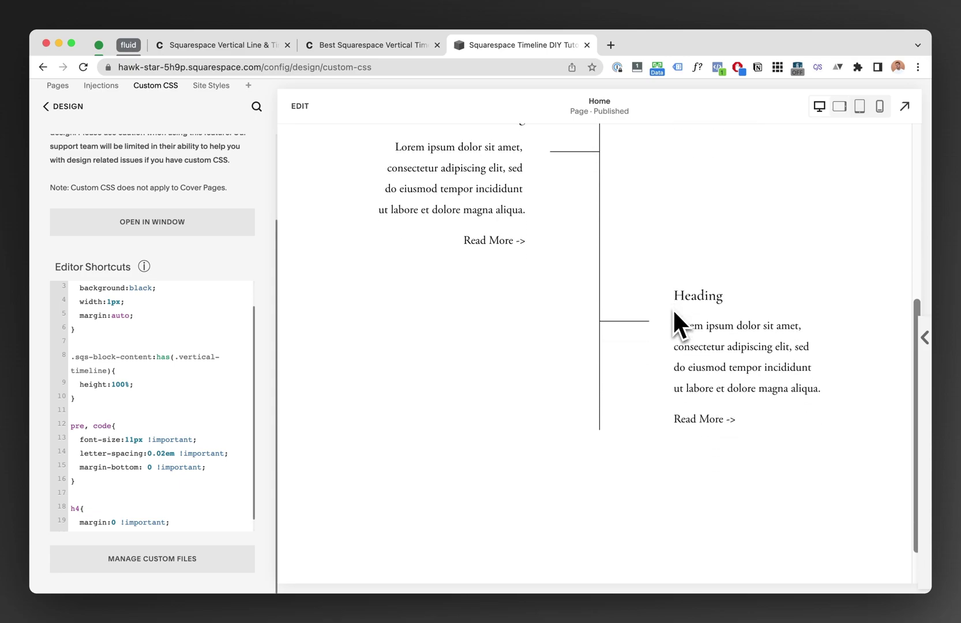
pyautogui.scroll(5, 673, 308)
pyautogui.scroll(3, 672, 339)
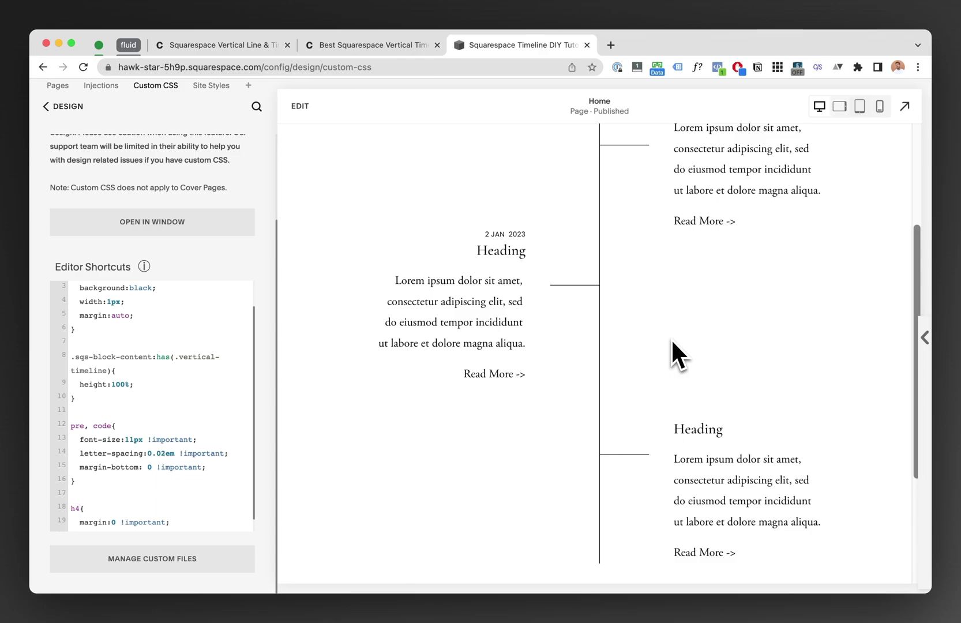
pyautogui.scroll(2, 672, 338)
pyautogui.scroll(5, 672, 338)
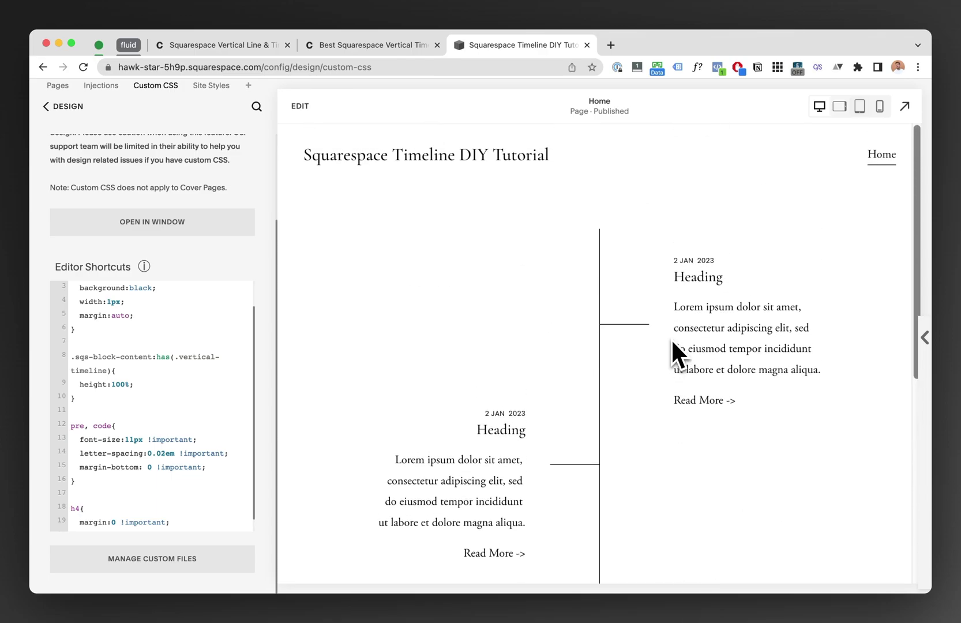